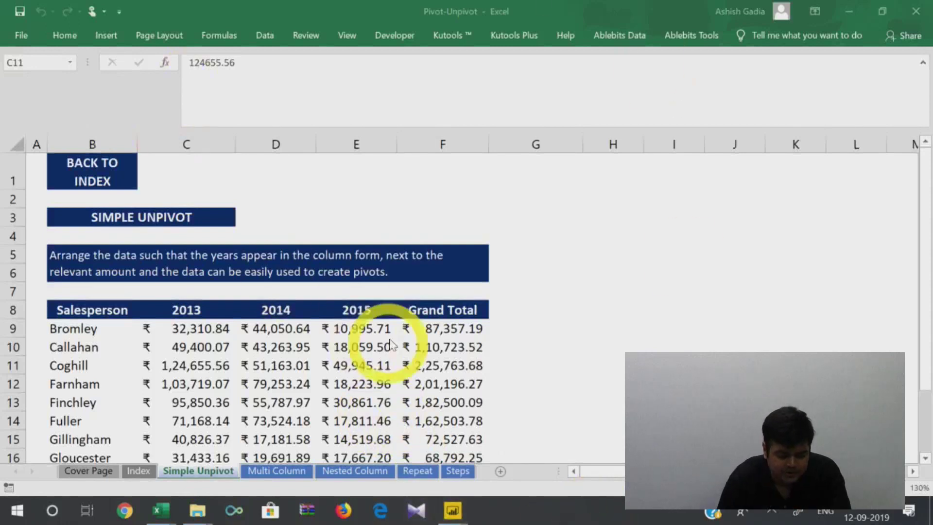
Examine the Simple Unpivot sales table, covering the Salesperson column, the yearly columns 2013 to 2015 and the Grand Total
{"action": "scroll", "coordinate": [148, 313], "scroll_direction": "down", "scroll_amount": 1}
{"action": "scroll", "coordinate": [133, 314], "scroll_direction": "up", "scroll_amount": 1}
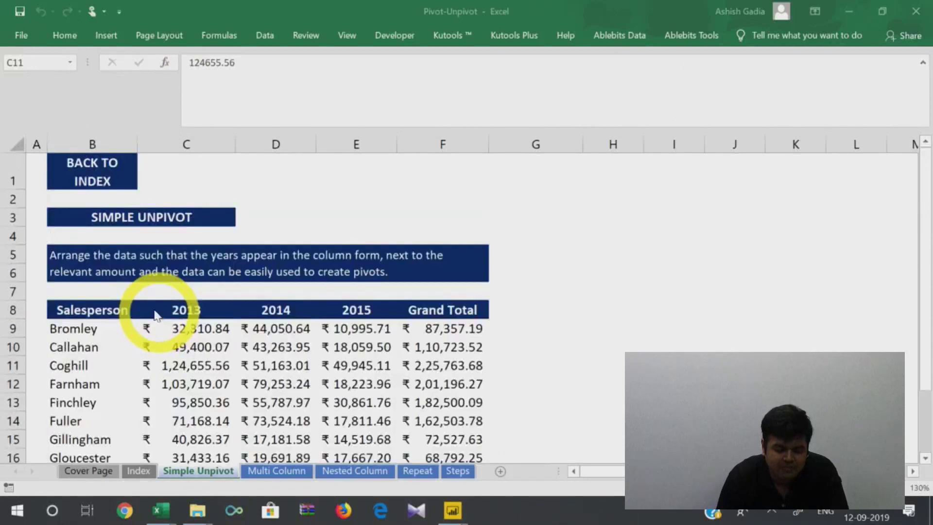
{"action": "left_click_drag", "start_coordinate": [122, 311], "coordinate": [452, 427]}
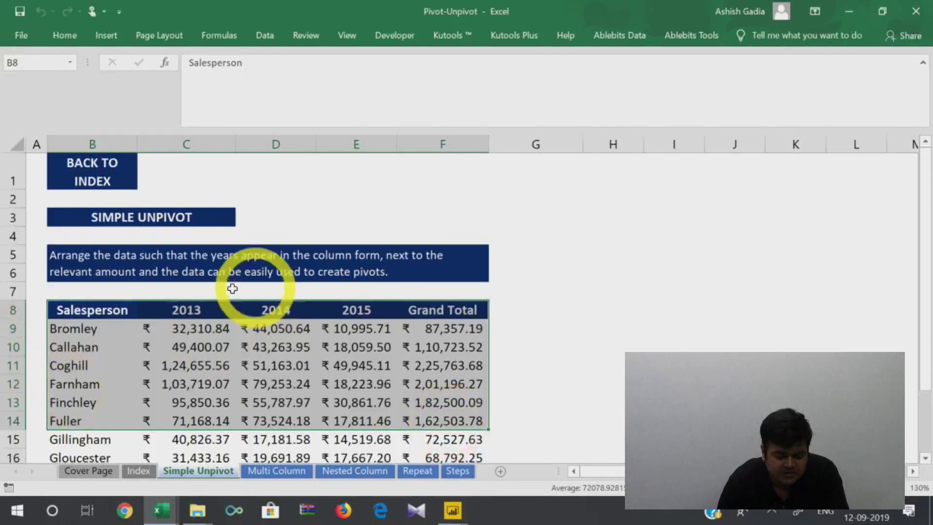
{"action": "left_click_drag", "start_coordinate": [68, 311], "coordinate": [443, 421]}
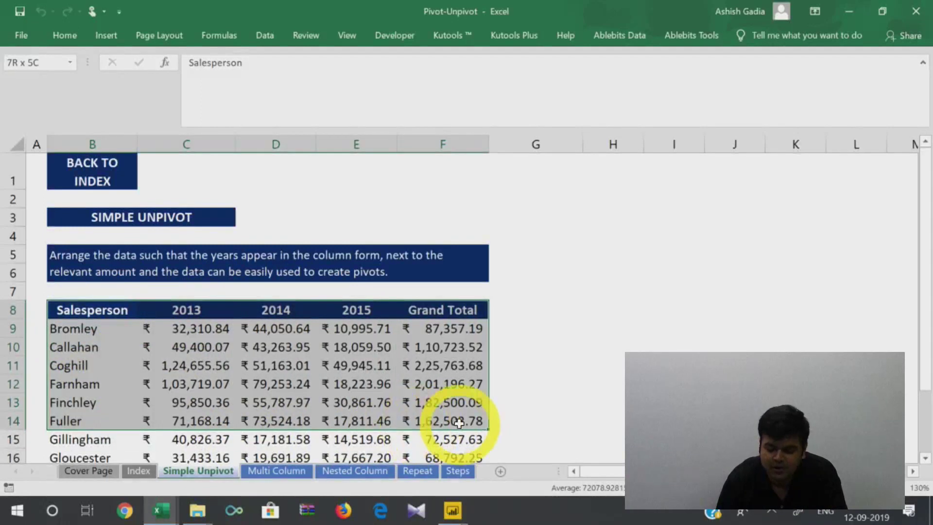
{"action": "scroll", "coordinate": [440, 385], "scroll_direction": "down", "scroll_amount": 1}
{"action": "left_click", "coordinate": [161, 258]}
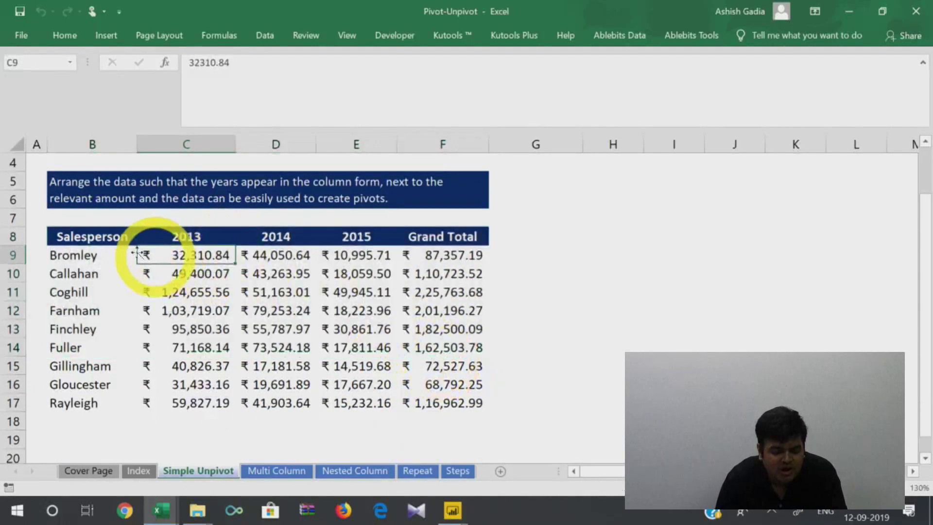
{"action": "left_click_drag", "start_coordinate": [108, 232], "coordinate": [435, 382]}
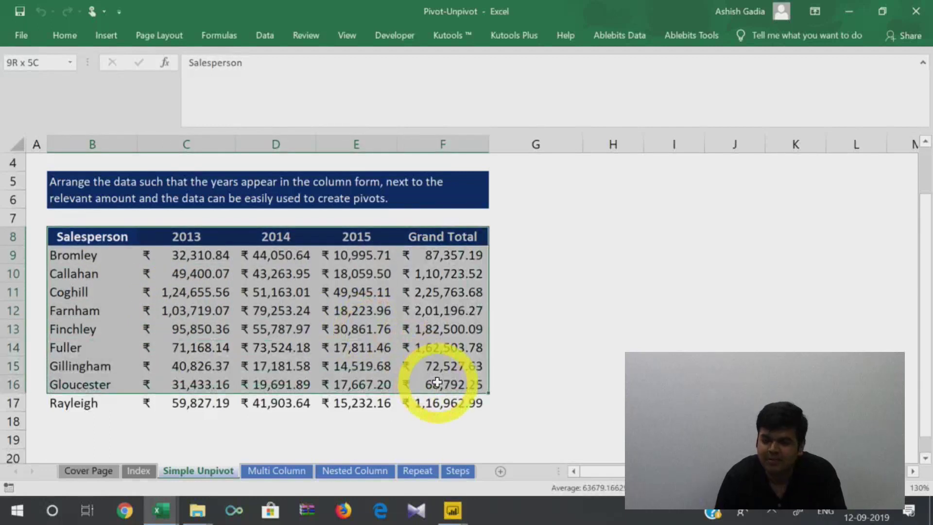
{"action": "left_click", "coordinate": [161, 273]}
{"action": "left_click_drag", "start_coordinate": [119, 237], "coordinate": [379, 382]}
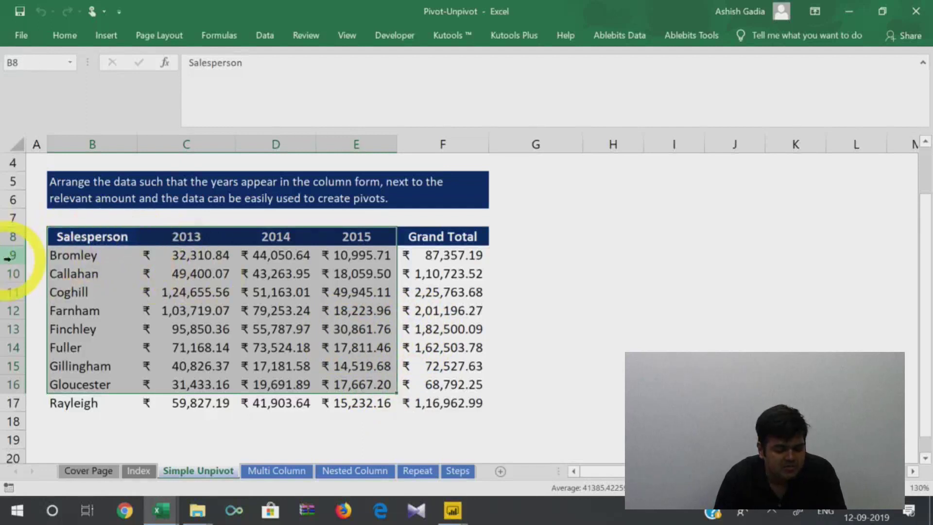
{"action": "left_click_drag", "start_coordinate": [73, 237], "coordinate": [103, 391]}
{"action": "left_click_drag", "start_coordinate": [185, 237], "coordinate": [206, 387]}
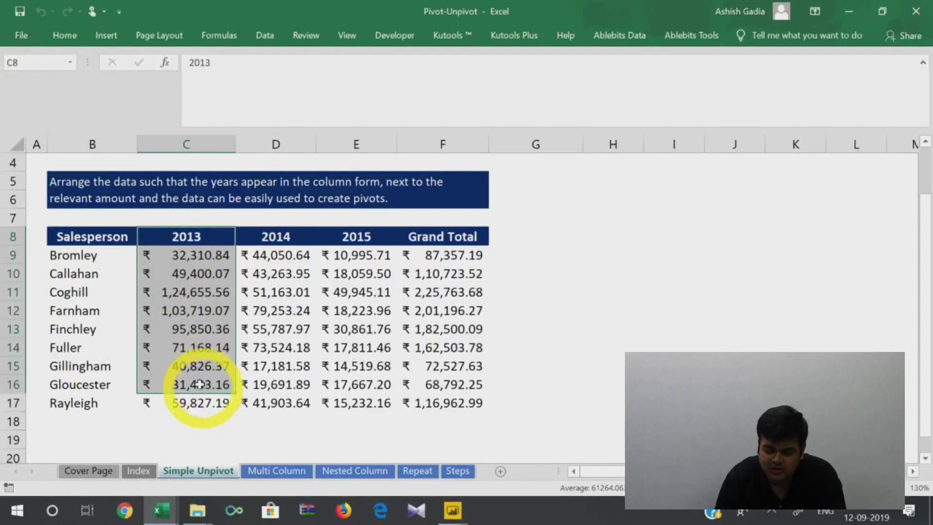
Copy the Salesperson column with its header, B8:B17, to the range starting at G7
{"action": "left_click_drag", "start_coordinate": [125, 240], "coordinate": [118, 401]}
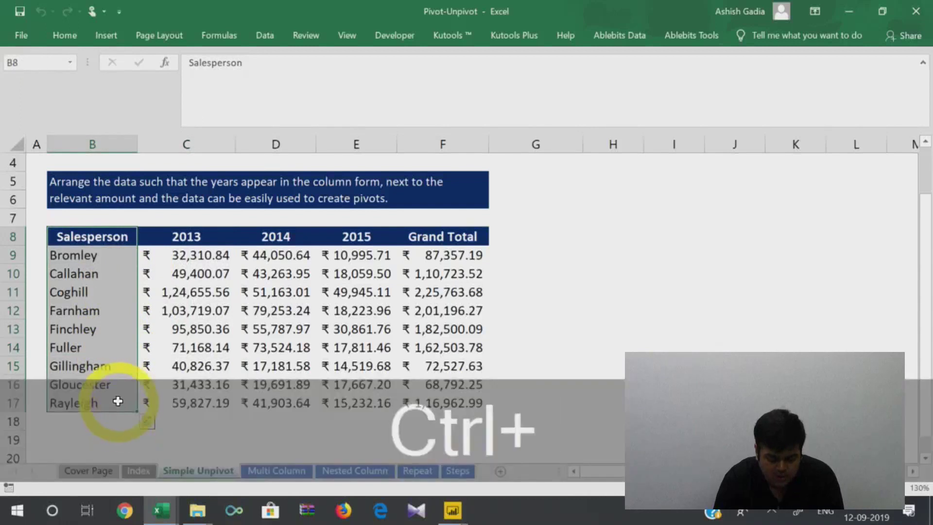
{"action": "key", "text": "ctrl+c"}
{"action": "left_click", "coordinate": [510, 222]}
{"action": "key", "text": "ctrl+v"}
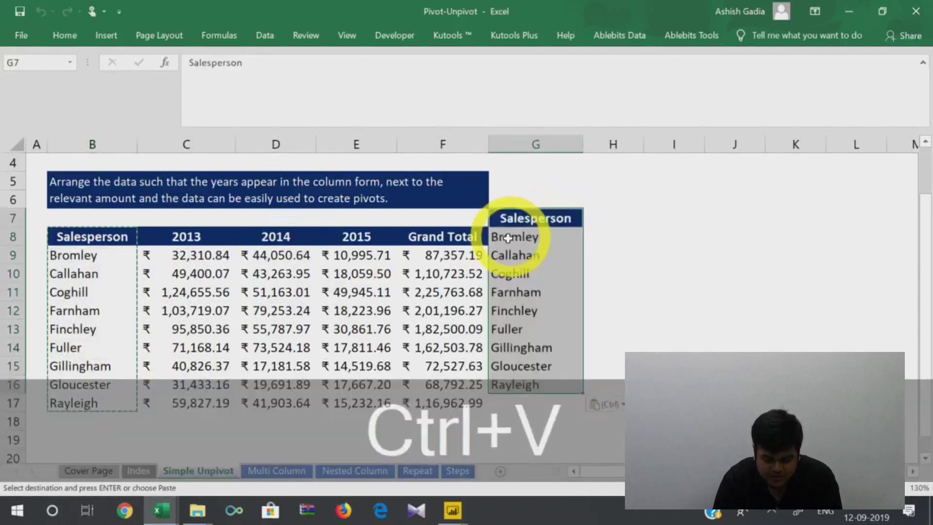
Copy the 2013 year header into H7:H16, beside the copied salesperson list
{"action": "left_click", "coordinate": [186, 237]}
{"action": "key", "text": "ctrl+c"}
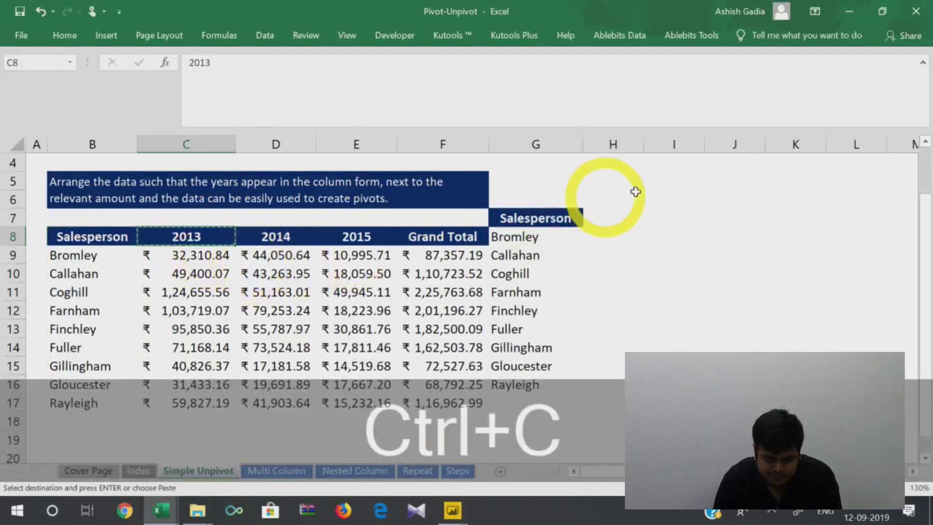
{"action": "left_click_drag", "start_coordinate": [603, 217], "coordinate": [614, 381]}
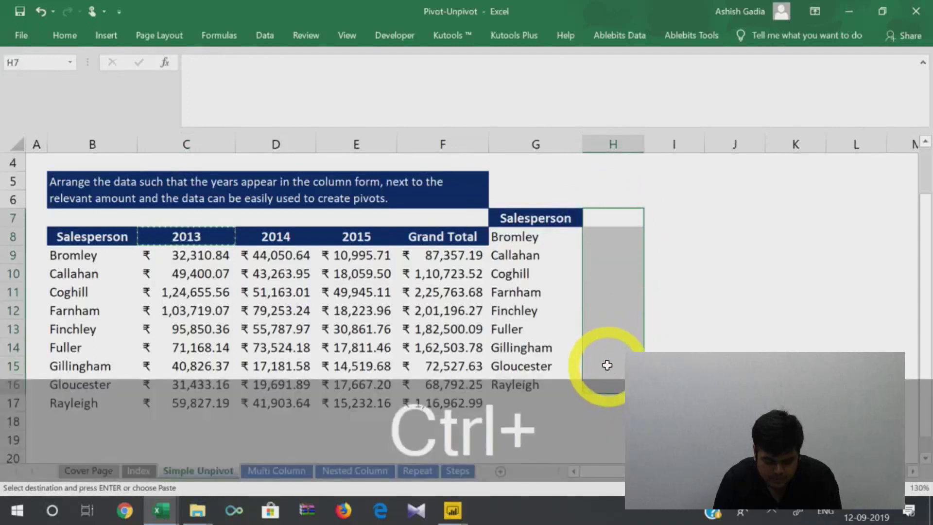
{"action": "key", "text": "ctrl+v"}
Copy the 2013 amounts into column I, autofit its width, and shift the amounts to start at I8
{"action": "left_click_drag", "start_coordinate": [200, 255], "coordinate": [211, 401]}
{"action": "key", "text": "ctrl+c"}
{"action": "left_click", "coordinate": [666, 217]}
{"action": "key", "text": "ctrl+v"}
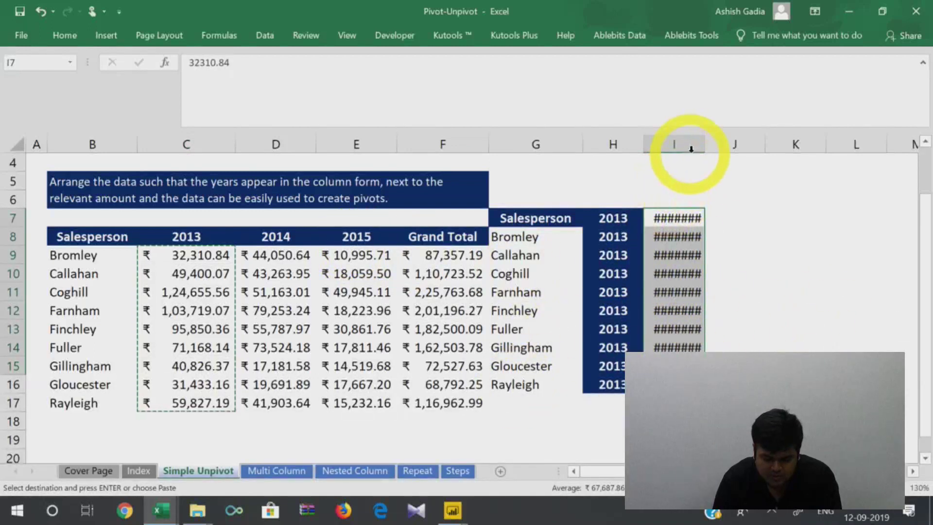
{"action": "double_click", "coordinate": [705, 144]}
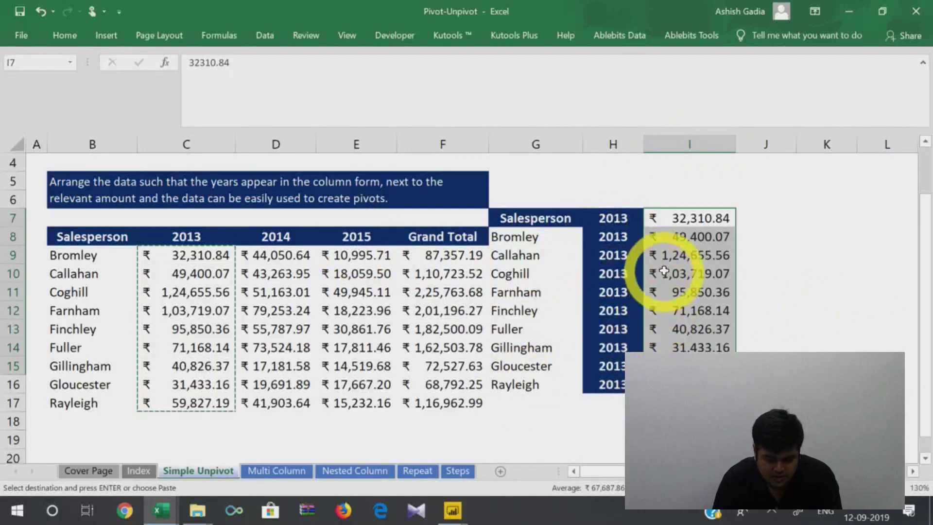
{"action": "left_click_drag", "start_coordinate": [685, 209], "coordinate": [693, 229]}
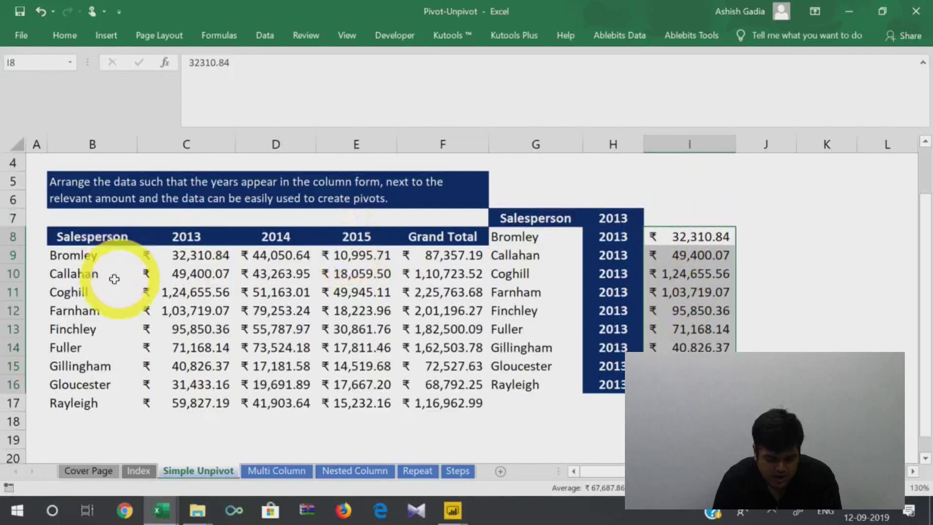
Copy the salesperson names B9:B17, without the header, below the first list starting at G17
{"action": "left_click_drag", "start_coordinate": [111, 254], "coordinate": [121, 402]}
{"action": "key", "text": "ctrl+c"}
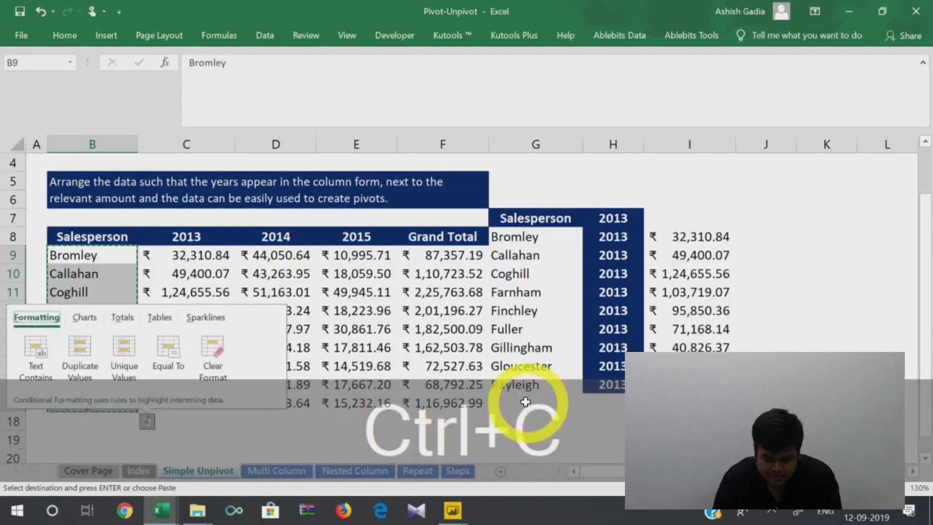
{"action": "left_click", "coordinate": [550, 405]}
{"action": "key", "text": "ctrl+v"}
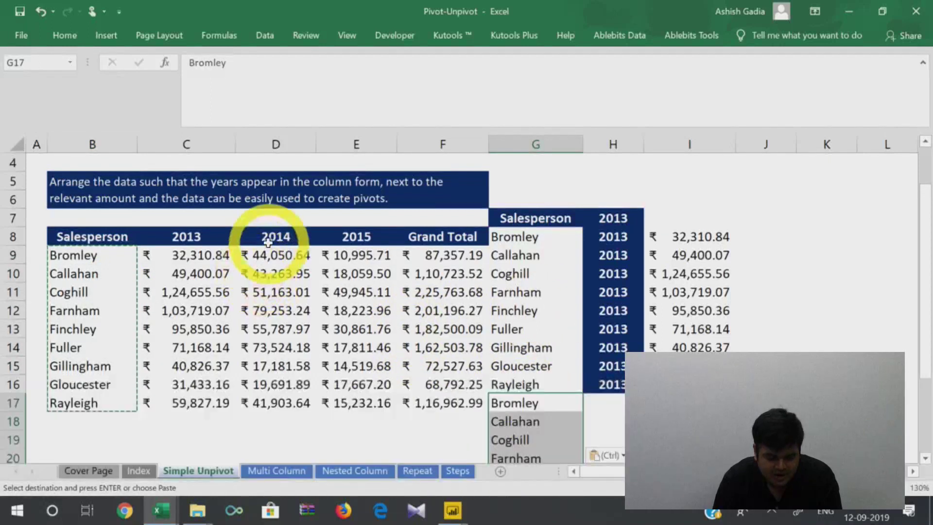
Copy the 2014 year header into H17:H25, beside the second set of salesperson names
{"action": "left_click", "coordinate": [275, 236]}
{"action": "key", "text": "ctrl+c"}
{"action": "left_click_drag", "start_coordinate": [627, 404], "coordinate": [623, 432]}
{"action": "key", "text": "ctrl+v"}
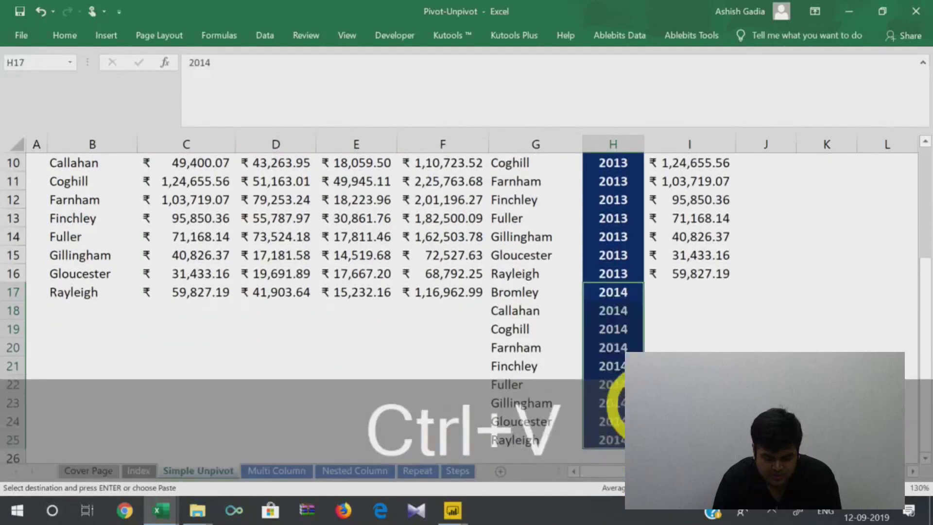
Copy the 2014 amounts D9:D17 to the range starting at I17
{"action": "scroll", "coordinate": [273, 214], "scroll_direction": "up", "scroll_amount": 1}
{"action": "left_click_drag", "start_coordinate": [275, 200], "coordinate": [294, 355]}
{"action": "key", "text": "ctrl+c"}
{"action": "left_click", "coordinate": [665, 346]}
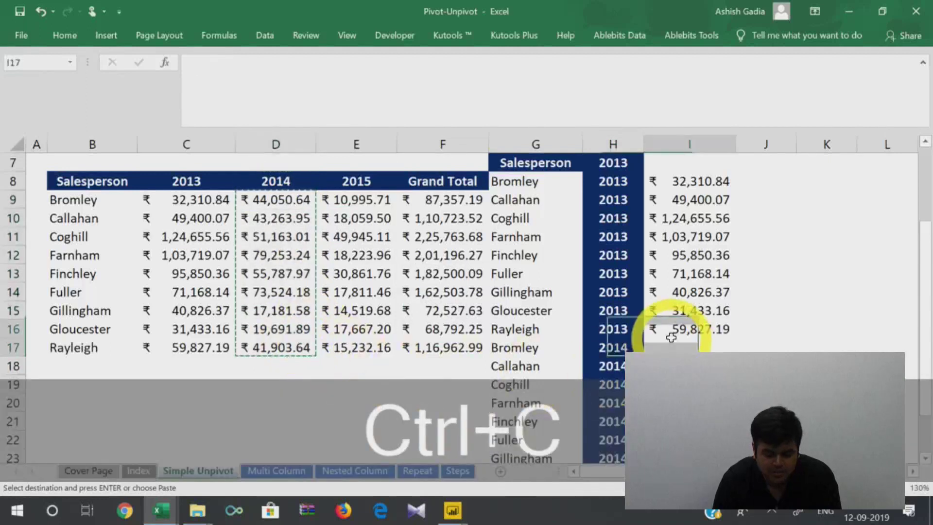
{"action": "key", "text": "ctrl+v"}
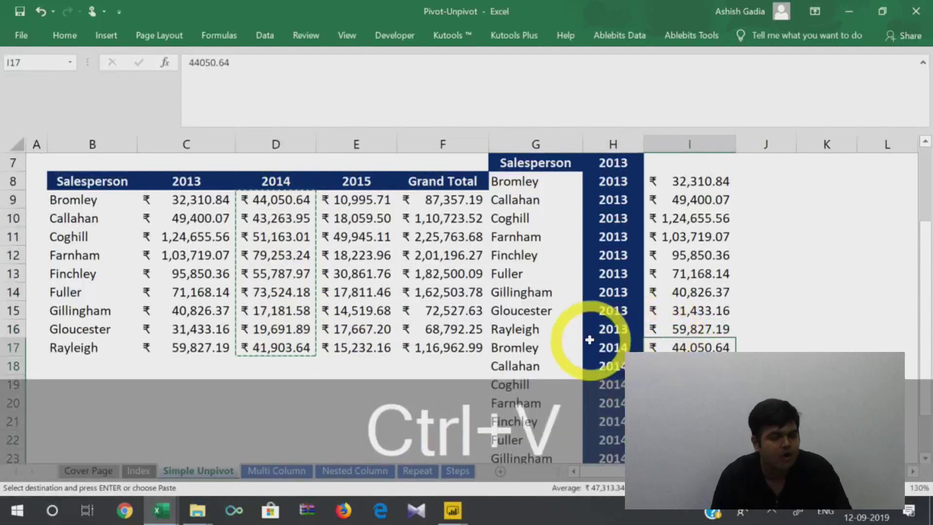
Enter the headers Year in H7 and Amount in I7 for the stacked list
{"action": "scroll", "coordinate": [611, 309], "scroll_direction": "up", "scroll_amount": 2}
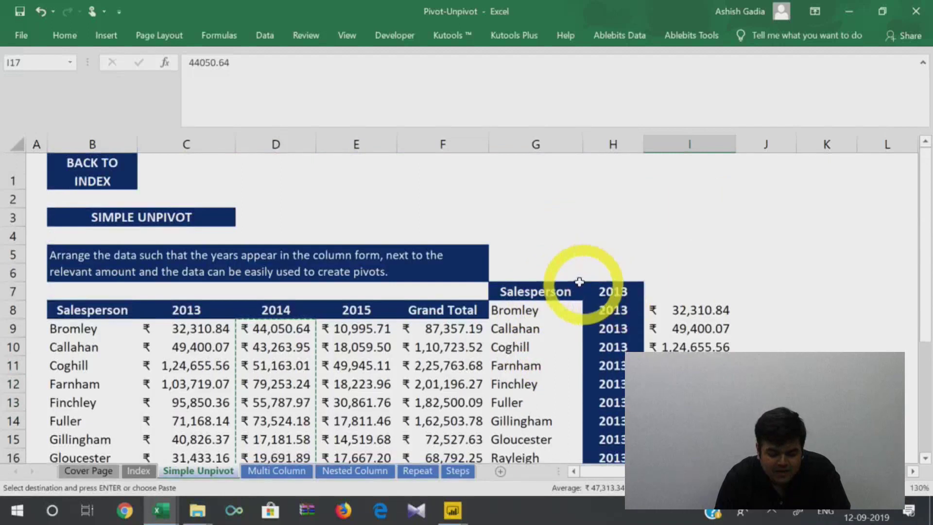
{"action": "left_click", "coordinate": [563, 292]}
{"action": "left_click", "coordinate": [607, 290]}
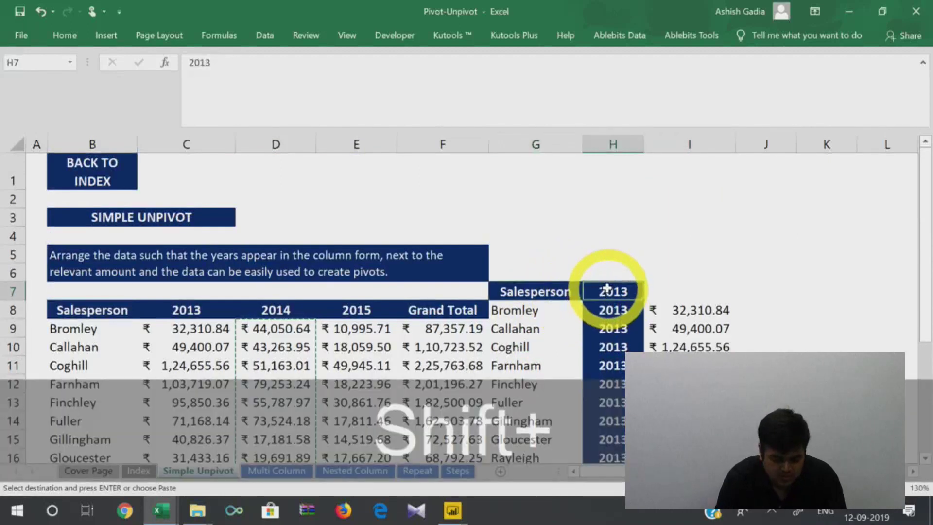
{"action": "type", "text": "Year"}
{"action": "key", "text": "Right"}
{"action": "type", "text": "Amount"}
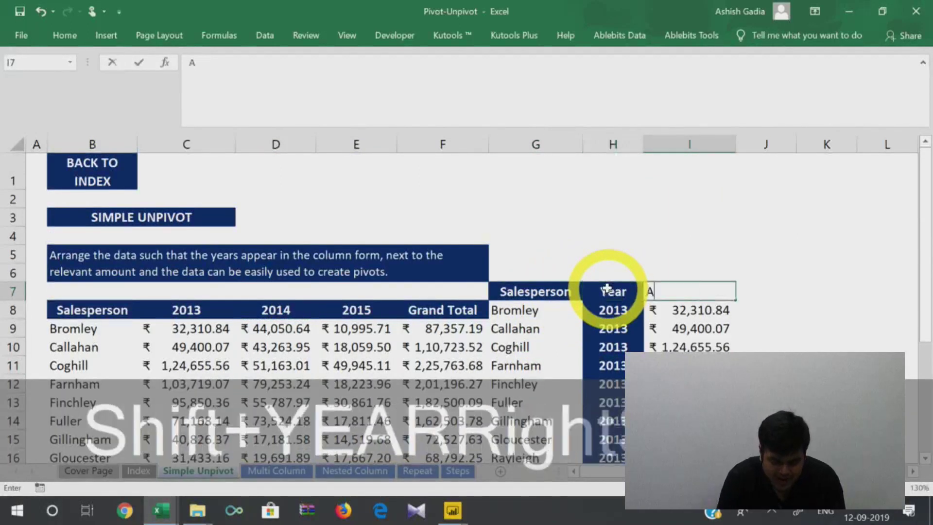
{"action": "left_click", "coordinate": [650, 254]}
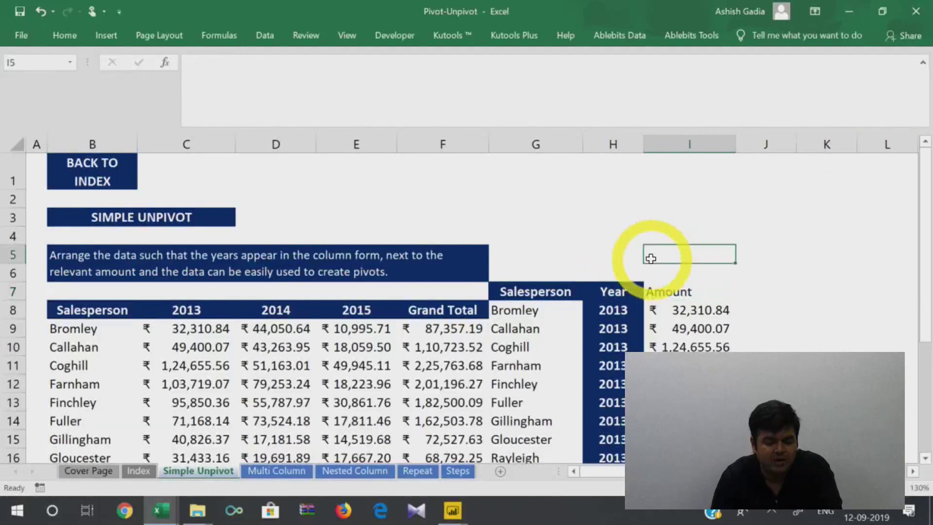
Compare the stacked Salesperson, Year and Amount list with the original table of yearly columns
{"action": "left_click_drag", "start_coordinate": [576, 292], "coordinate": [690, 439]}
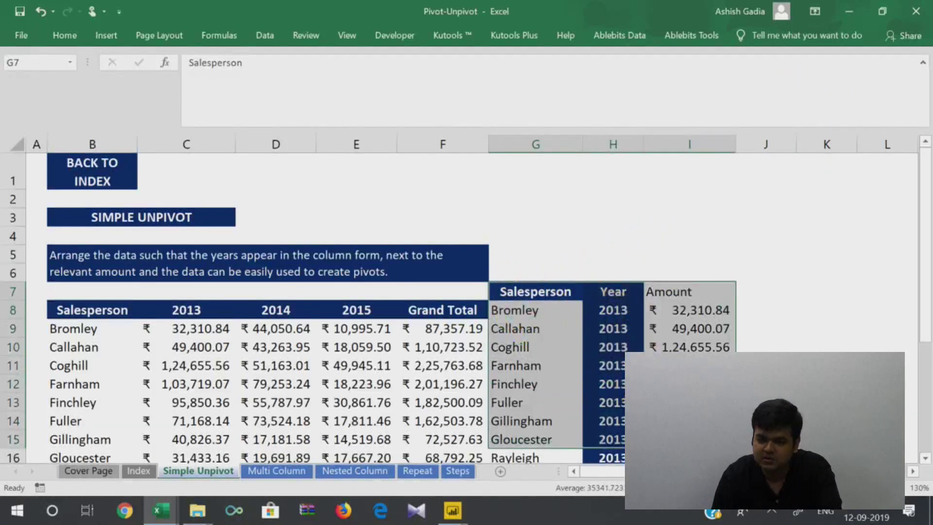
{"action": "scroll", "coordinate": [695, 343], "scroll_direction": "down", "scroll_amount": 3}
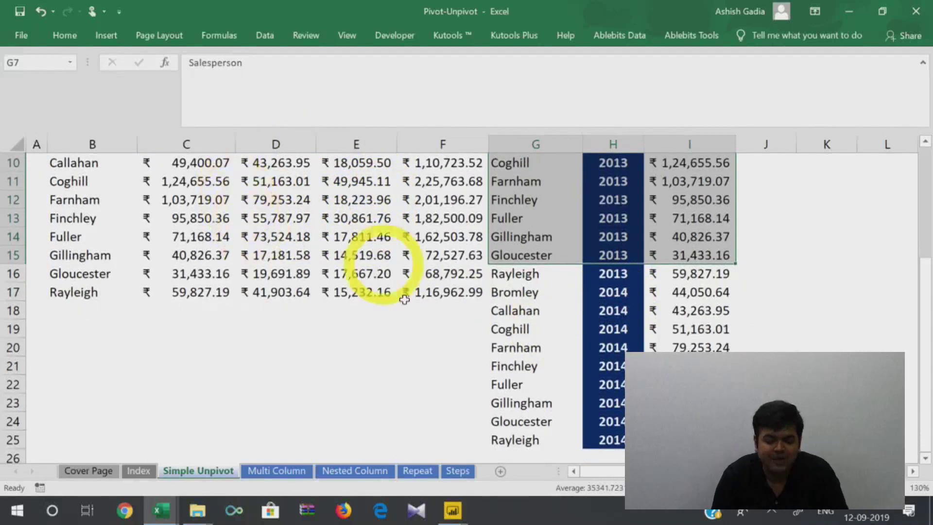
{"action": "scroll", "coordinate": [578, 247], "scroll_direction": "up", "scroll_amount": 1}
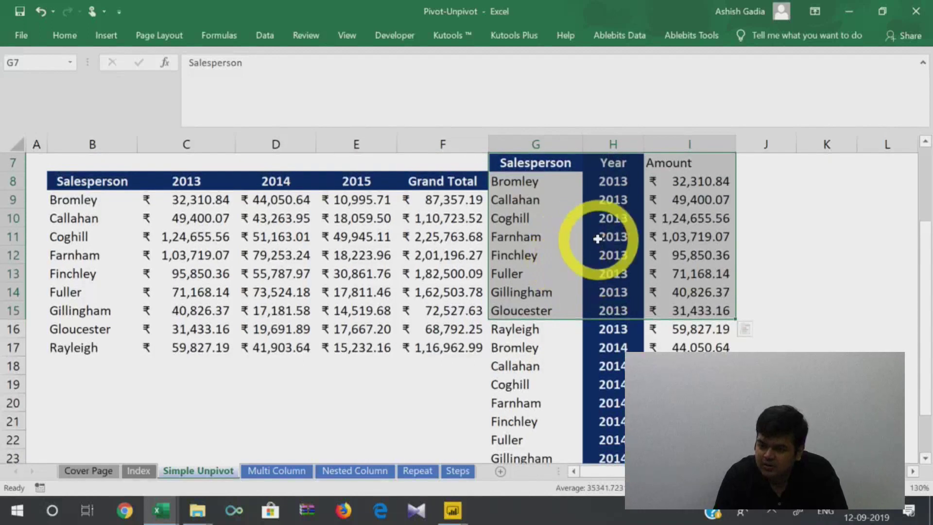
{"action": "scroll", "coordinate": [598, 237], "scroll_direction": "up", "scroll_amount": 1}
{"action": "left_click", "coordinate": [546, 222]}
{"action": "left_click_drag", "start_coordinate": [545, 223], "coordinate": [690, 403]}
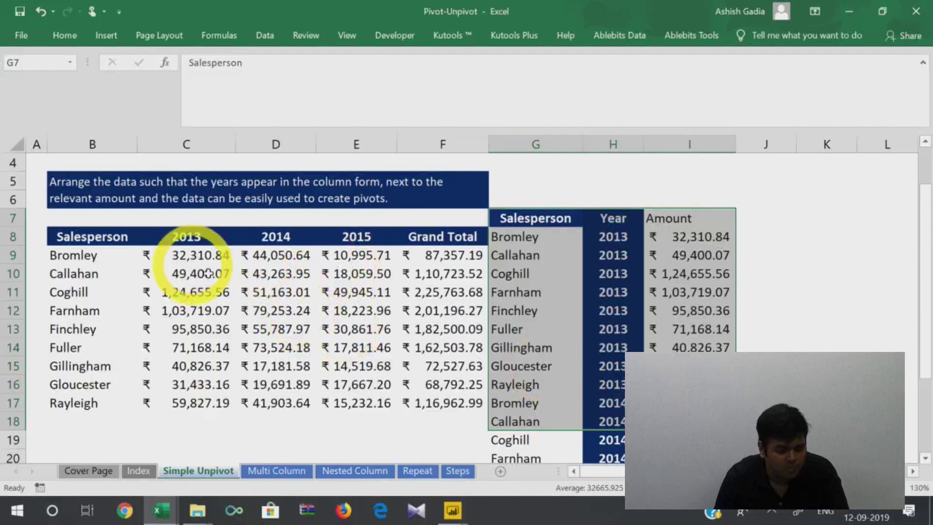
{"action": "left_click_drag", "start_coordinate": [92, 231], "coordinate": [443, 408]}
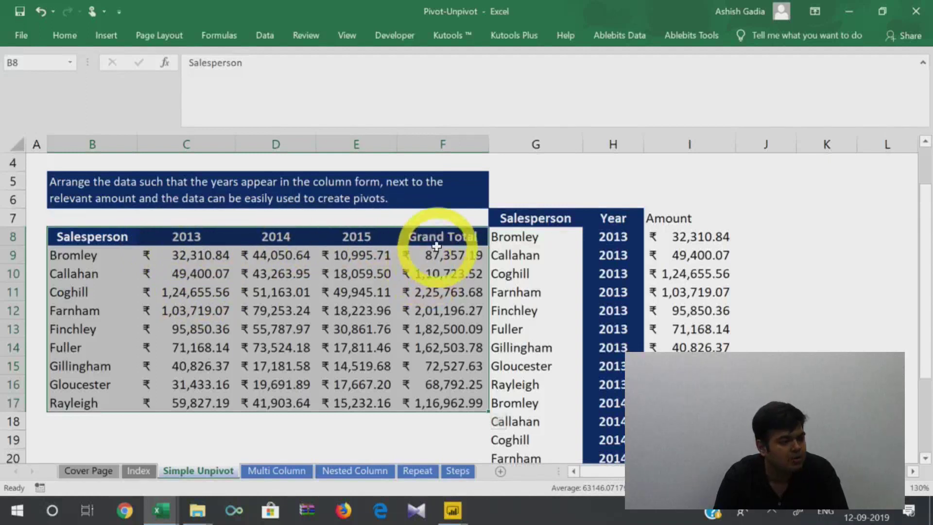
{"action": "left_click", "coordinate": [611, 219]}
{"action": "left_click_drag", "start_coordinate": [614, 235], "coordinate": [619, 362]}
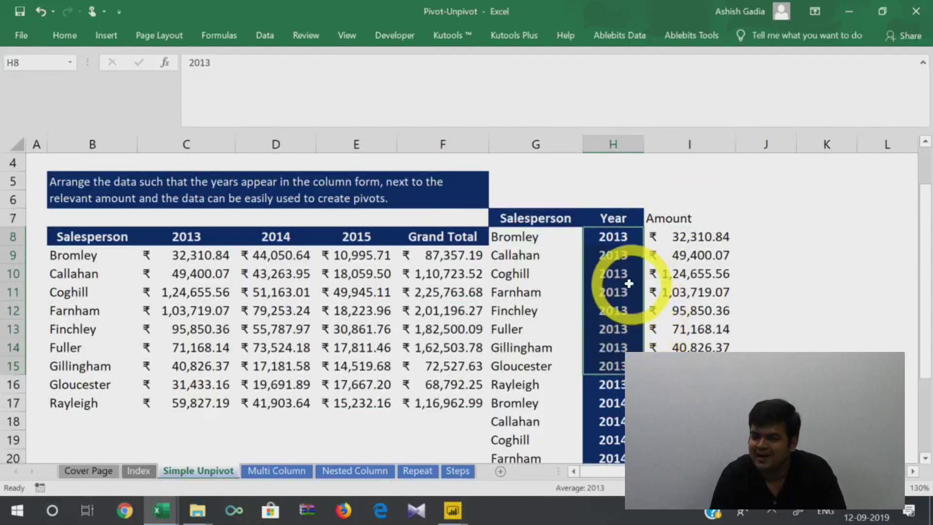
Fill the original sales table, B8:F17, with yellow
{"action": "left_click_drag", "start_coordinate": [443, 237], "coordinate": [80, 405]}
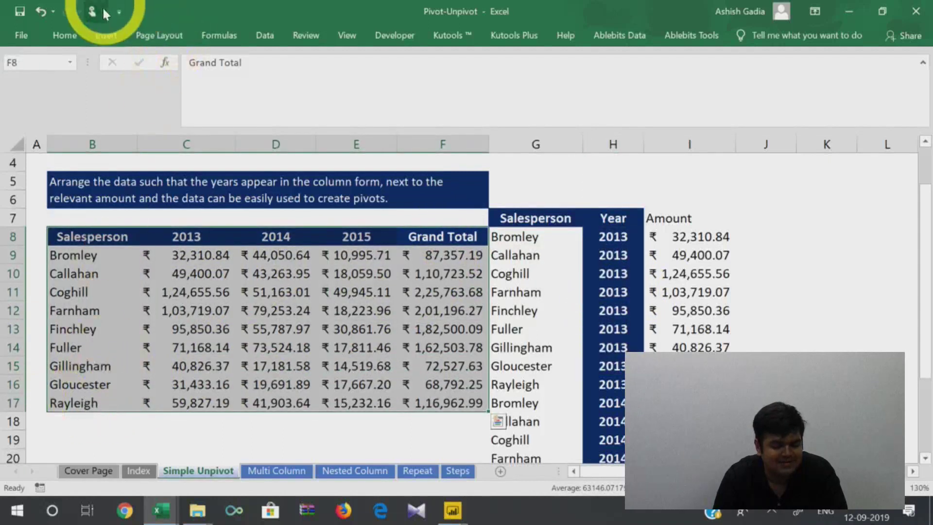
{"action": "left_click", "coordinate": [68, 35]}
{"action": "left_click", "coordinate": [179, 85]}
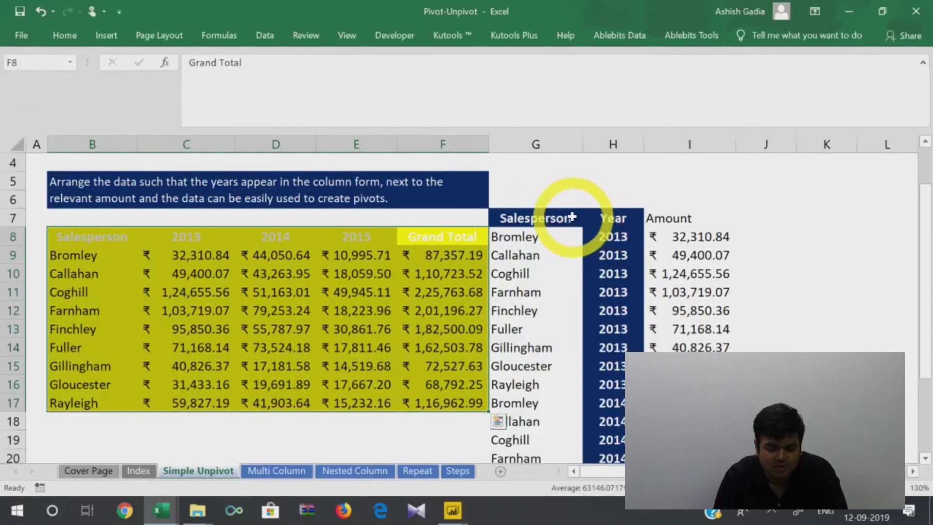
Review the yellow table's headers and salesperson names against the stacked list beside it
{"action": "left_click_drag", "start_coordinate": [575, 217], "coordinate": [685, 403]}
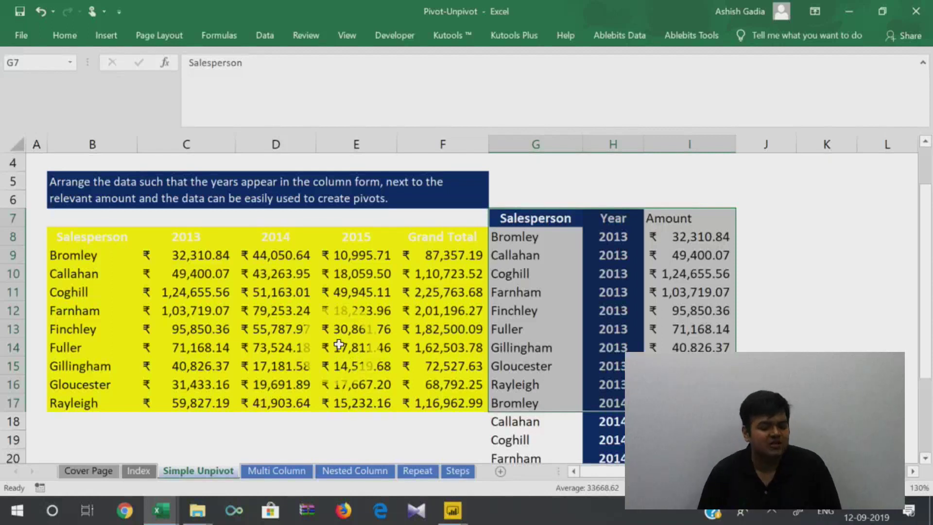
{"action": "left_click_drag", "start_coordinate": [85, 245], "coordinate": [446, 243]}
{"action": "left_click_drag", "start_coordinate": [94, 256], "coordinate": [108, 433]}
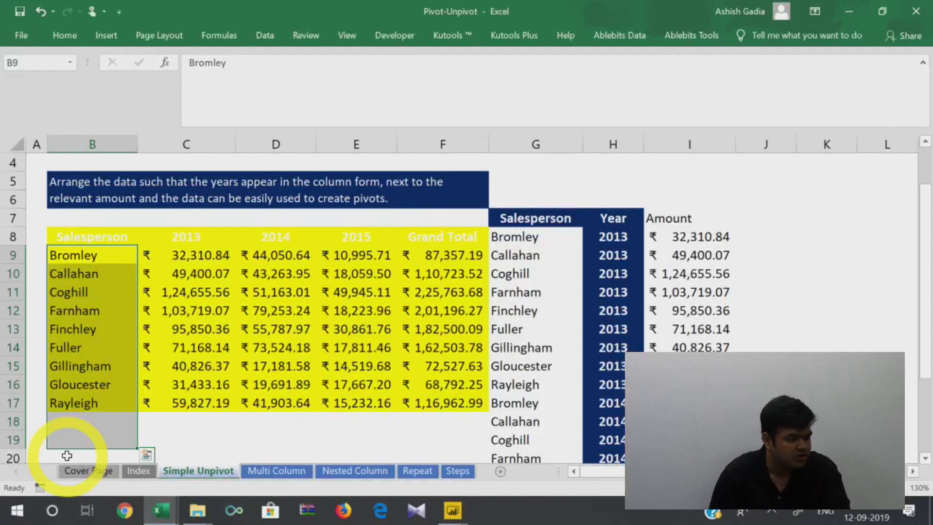
{"action": "left_click_drag", "start_coordinate": [535, 219], "coordinate": [690, 422]}
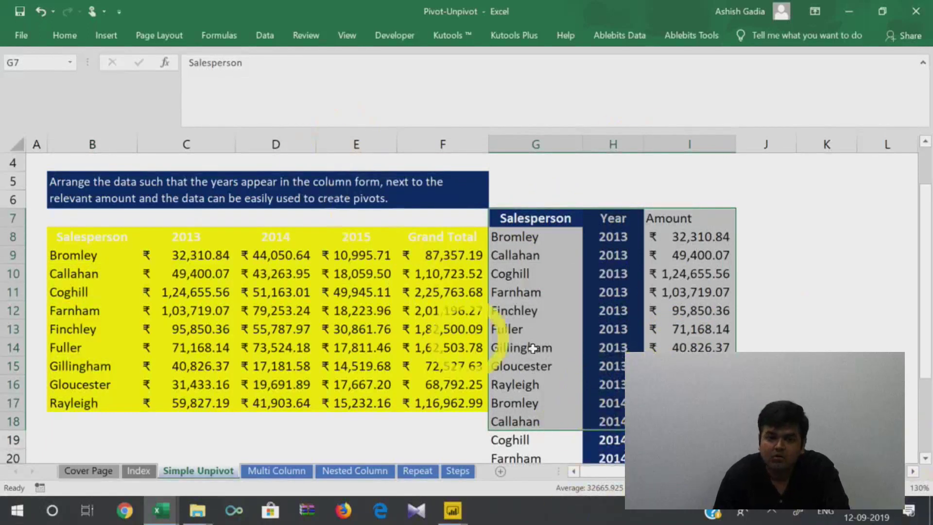
Switch to Power BI, open the Pivot-Unpivot_Solution file's queries for editing, and refresh the preview of Simple_Pivot_Unpivot
{"action": "left_click", "coordinate": [452, 511]}
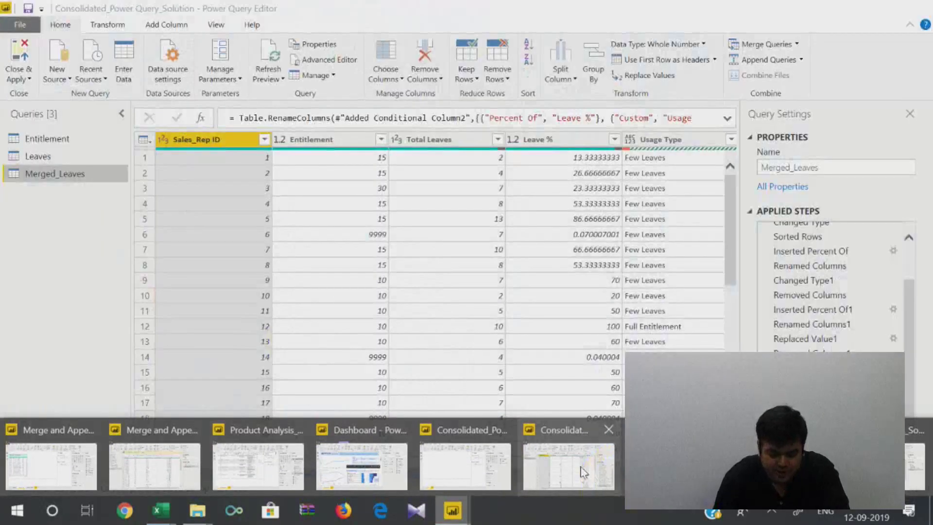
{"action": "mouse_move", "coordinate": [519, 474]}
{"action": "left_click", "coordinate": [913, 467]}
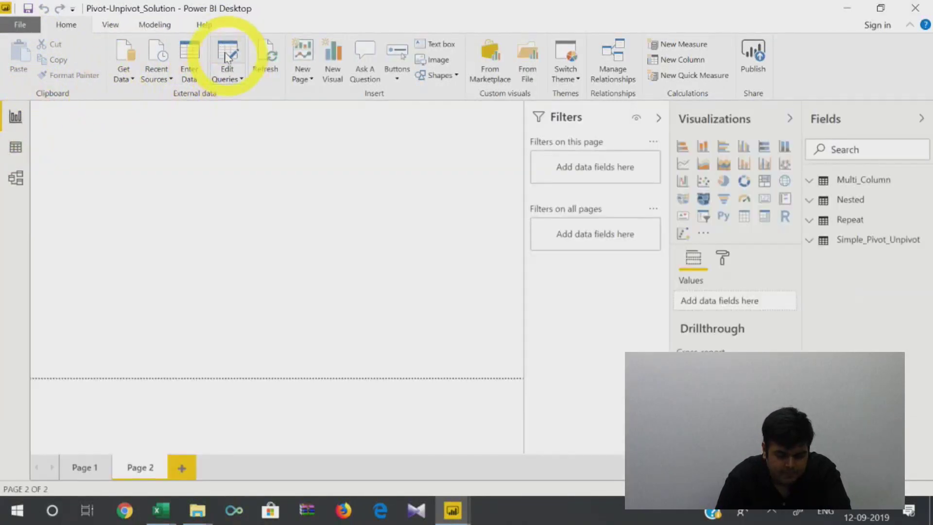
{"action": "left_click", "coordinate": [227, 68]}
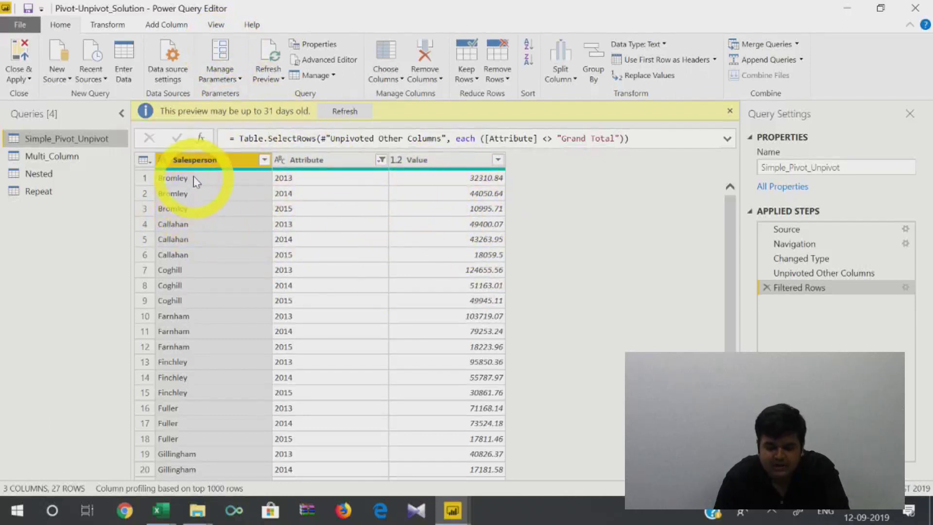
{"action": "left_click", "coordinate": [343, 111]}
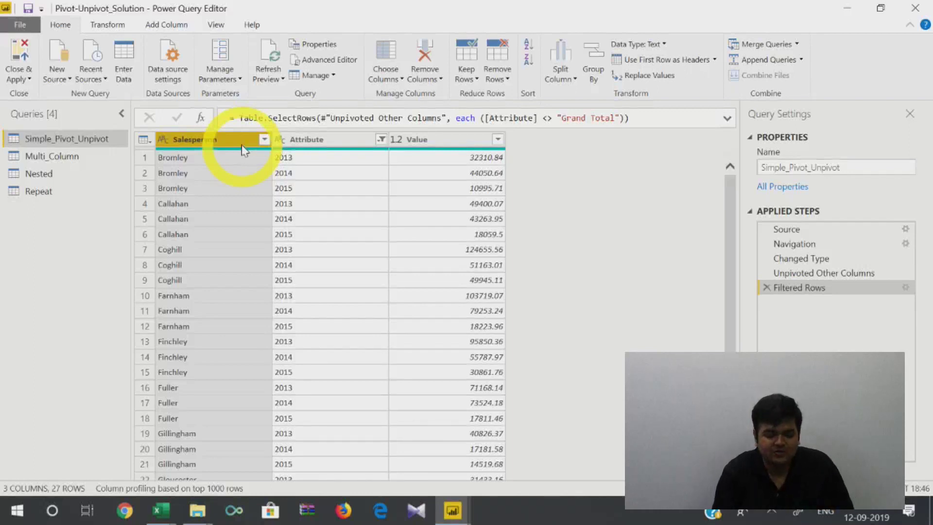
Examine the Salesperson, Attribute and Value columns of the unpivoted Simple_Pivot_Unpivot query
{"action": "left_click", "coordinate": [248, 156]}
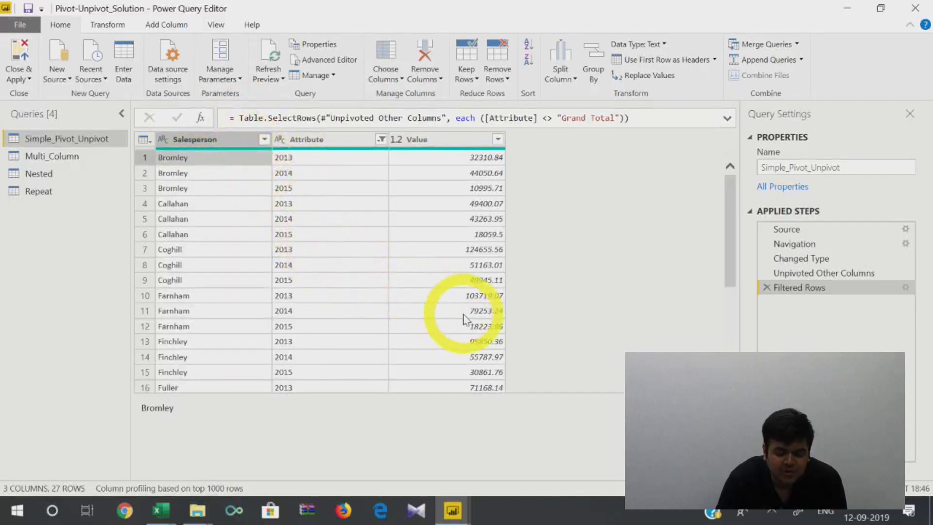
{"action": "left_click", "coordinate": [248, 142]}
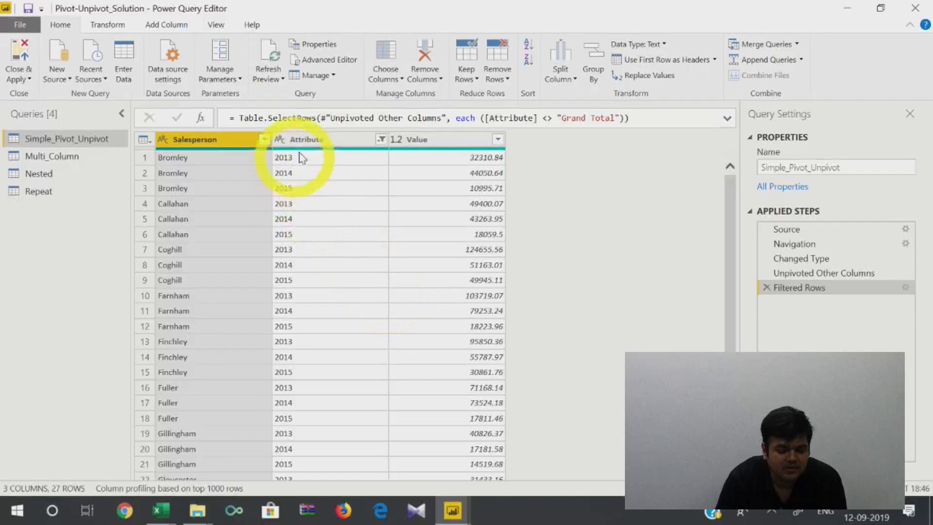
{"action": "left_click", "coordinate": [316, 141]}
{"action": "left_click", "coordinate": [436, 146]}
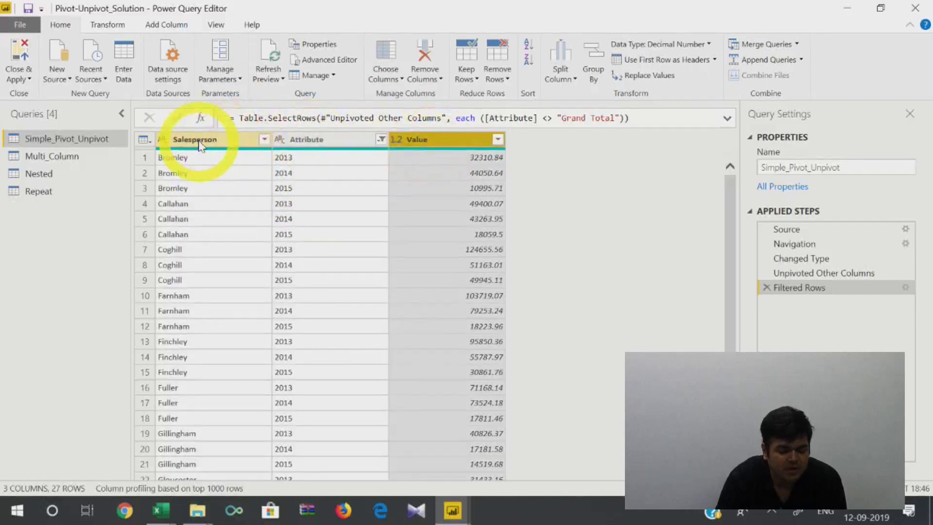
{"action": "left_click", "coordinate": [190, 142]}
{"action": "left_click", "coordinate": [349, 146]}
{"action": "left_click", "coordinate": [440, 142]}
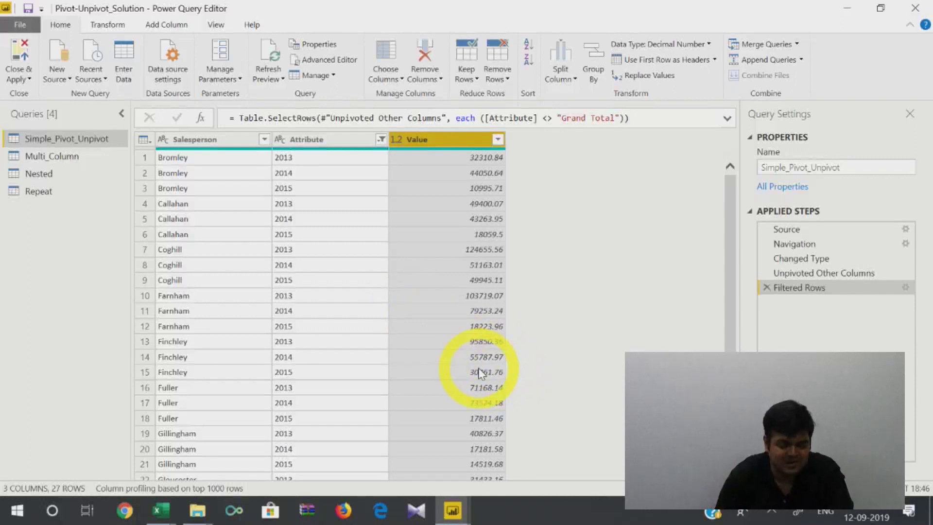
Switch to the Merge and Append_Solution query editor and view the Region_Multiple query
{"action": "left_click", "coordinate": [448, 519]}
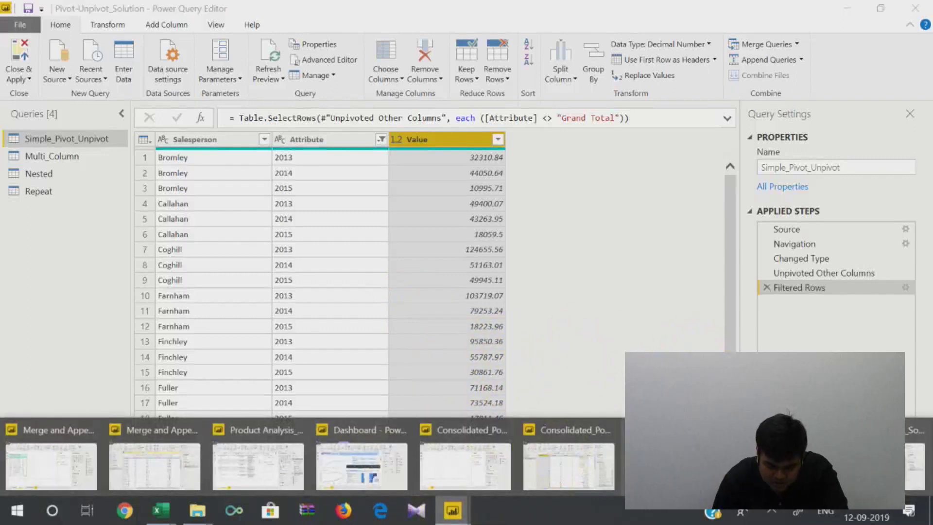
{"action": "left_click", "coordinate": [116, 454]}
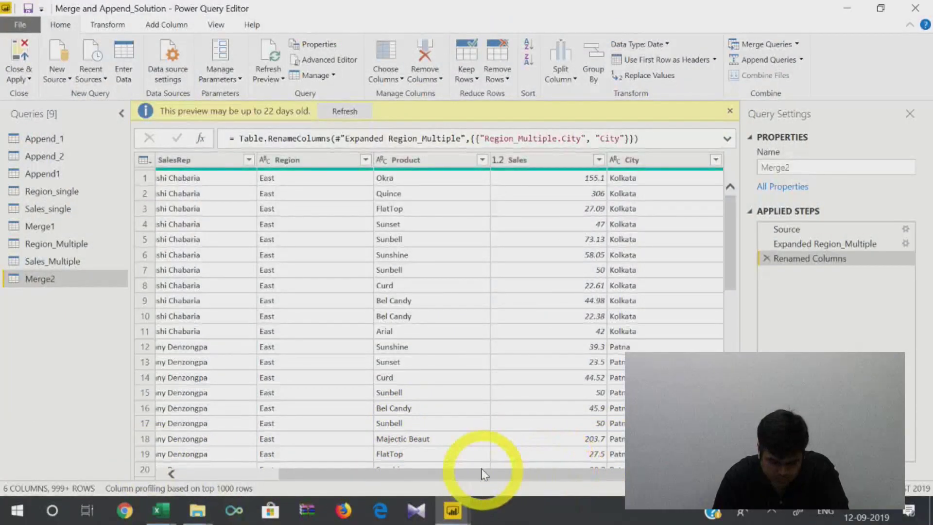
{"action": "left_click_drag", "start_coordinate": [483, 473], "coordinate": [395, 474]}
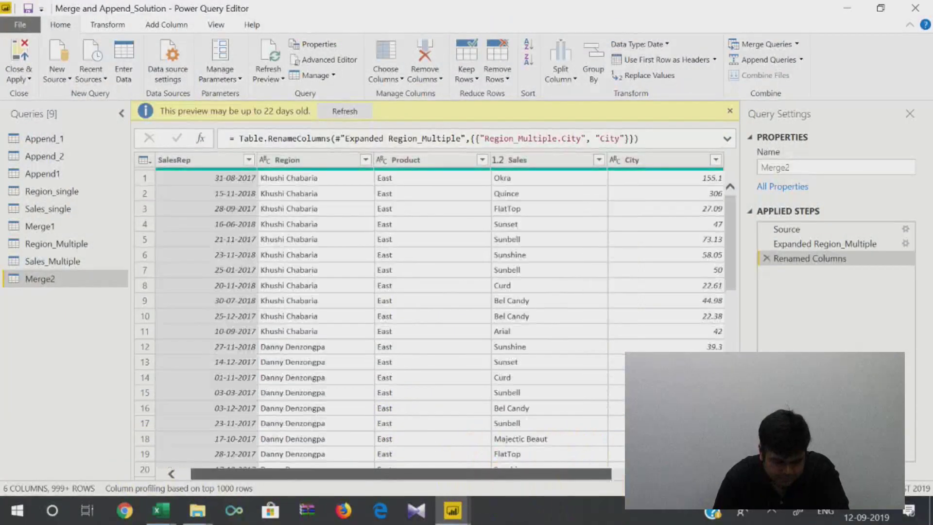
{"action": "left_click", "coordinate": [62, 244]}
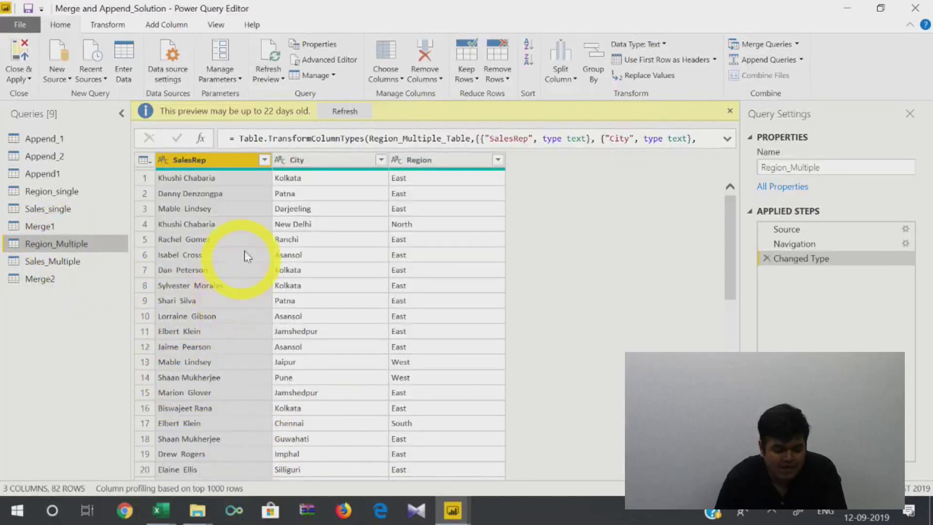
Switch to the Merge & Append workbook in Excel and review the SalesRep, Region and Product columns of Merge Part 2's first table
{"action": "left_click", "coordinate": [160, 510]}
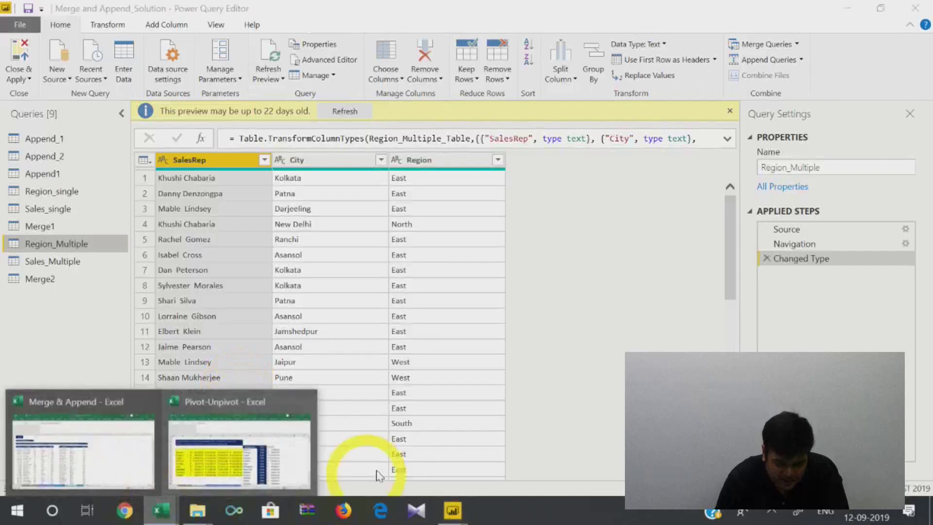
{"action": "left_click", "coordinate": [116, 455]}
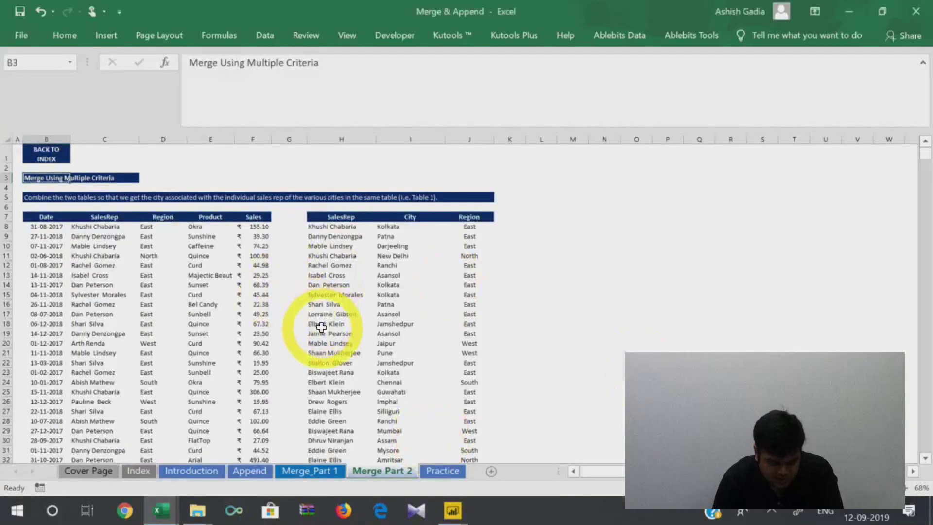
{"action": "scroll", "coordinate": [312, 322], "scroll_direction": "up", "scroll_amount": 4}
{"action": "scroll", "coordinate": [323, 323], "scroll_direction": "down", "scroll_amount": 2, "text": "ctrl"}
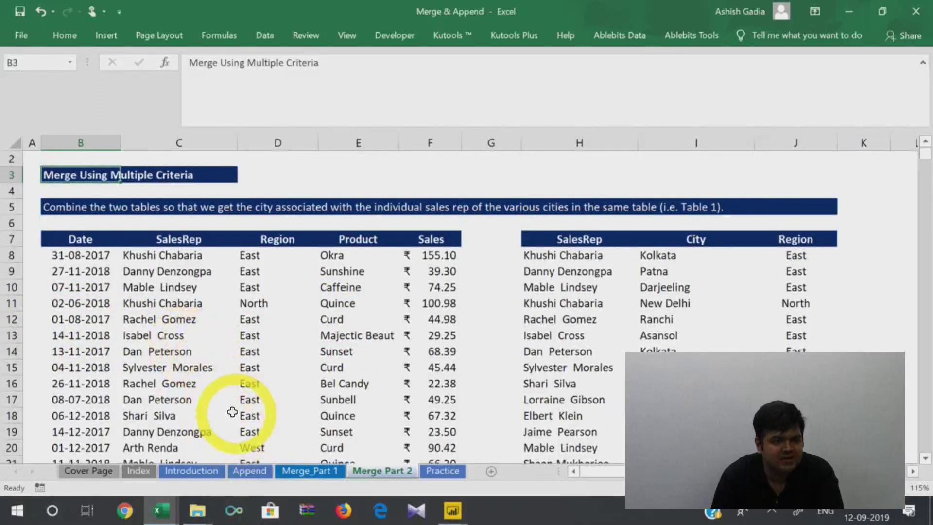
{"action": "left_click_drag", "start_coordinate": [209, 255], "coordinate": [223, 448]}
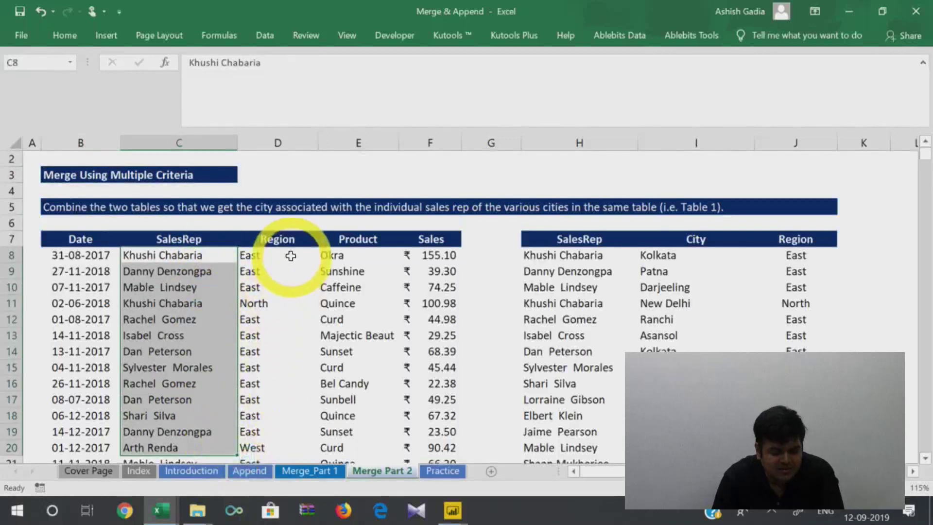
{"action": "left_click_drag", "start_coordinate": [289, 254], "coordinate": [308, 443]}
{"action": "left_click", "coordinate": [145, 251]}
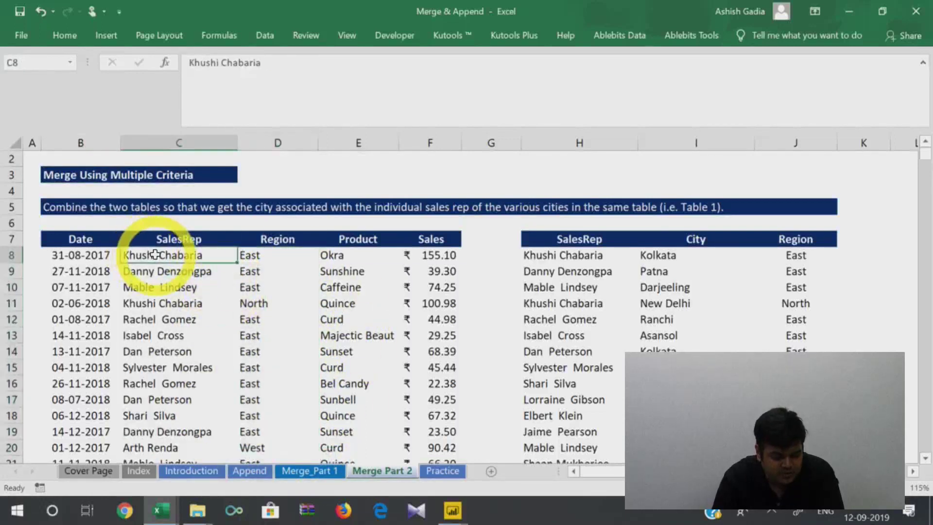
{"action": "left_click", "coordinate": [348, 254]}
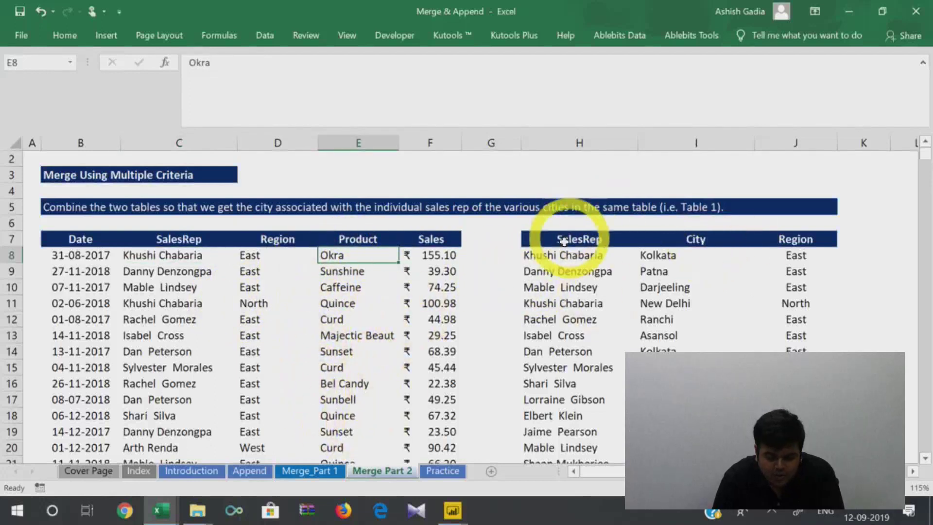
Review how the second table on Merge Part 2 relates each sales rep to a City and Region
{"action": "left_click_drag", "start_coordinate": [573, 271], "coordinate": [600, 250]}
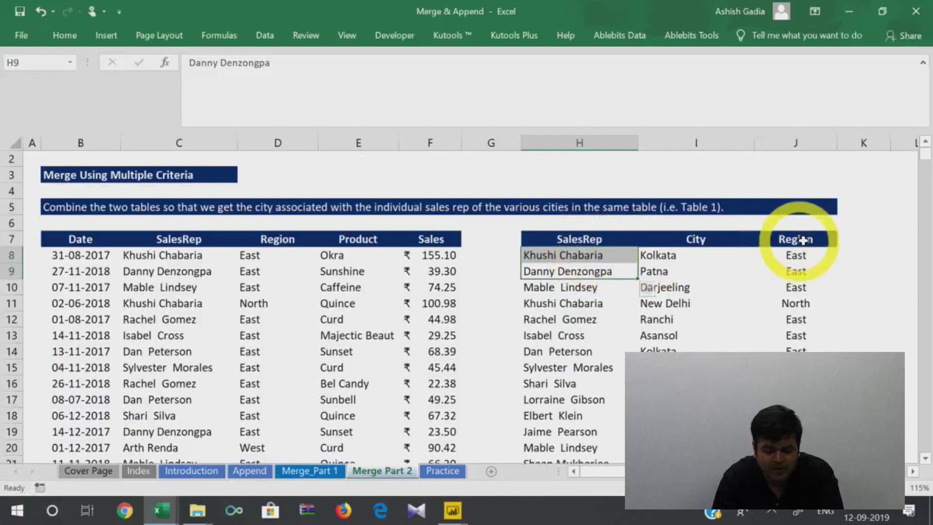
{"action": "left_click", "coordinate": [794, 255]}
{"action": "left_click", "coordinate": [661, 256]}
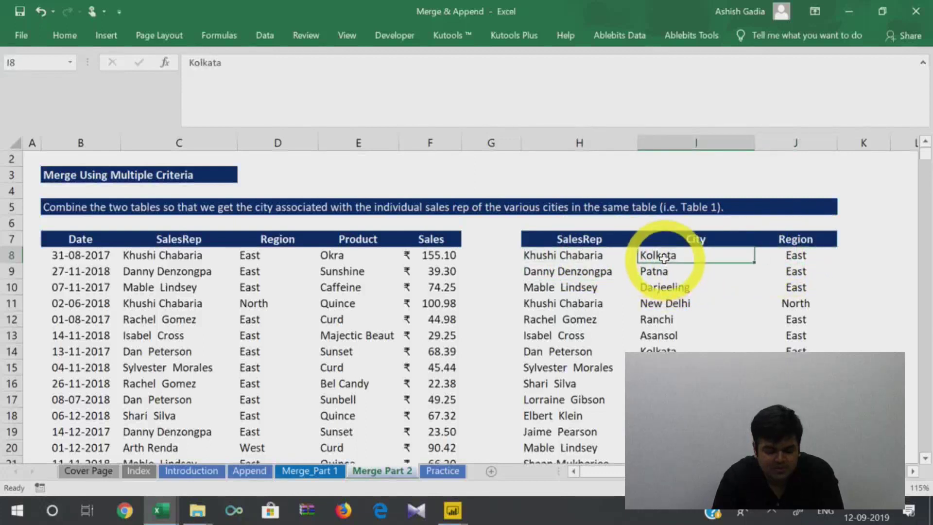
{"action": "left_click", "coordinate": [792, 255]}
{"action": "left_click", "coordinate": [656, 274]}
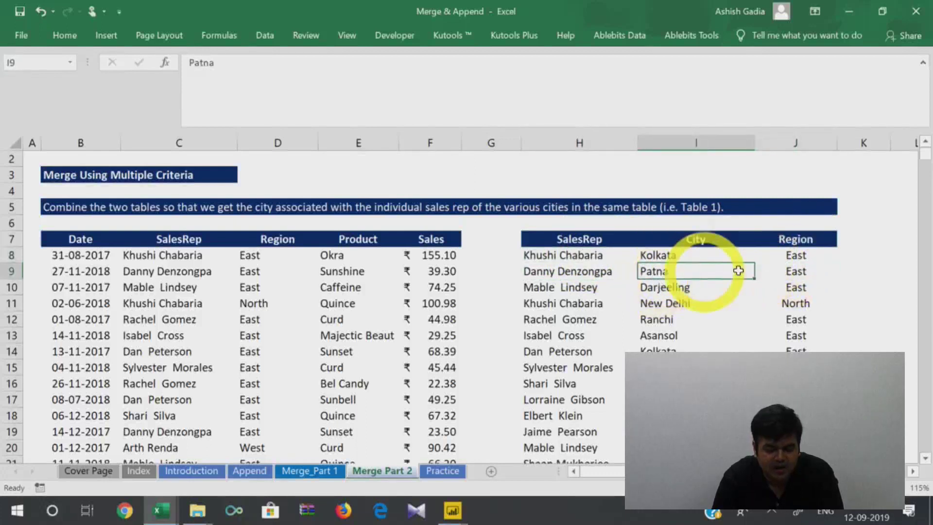
{"action": "left_click", "coordinate": [709, 290]}
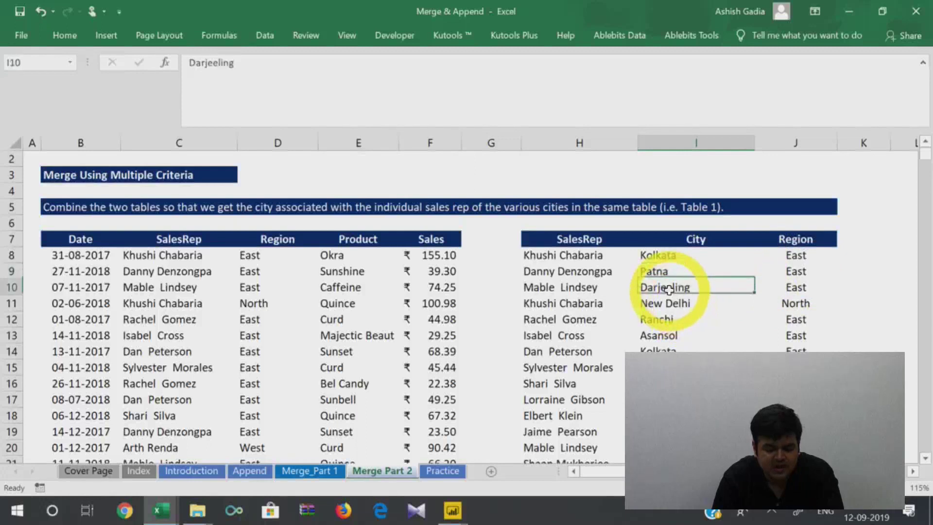
{"action": "left_click", "coordinate": [799, 286]}
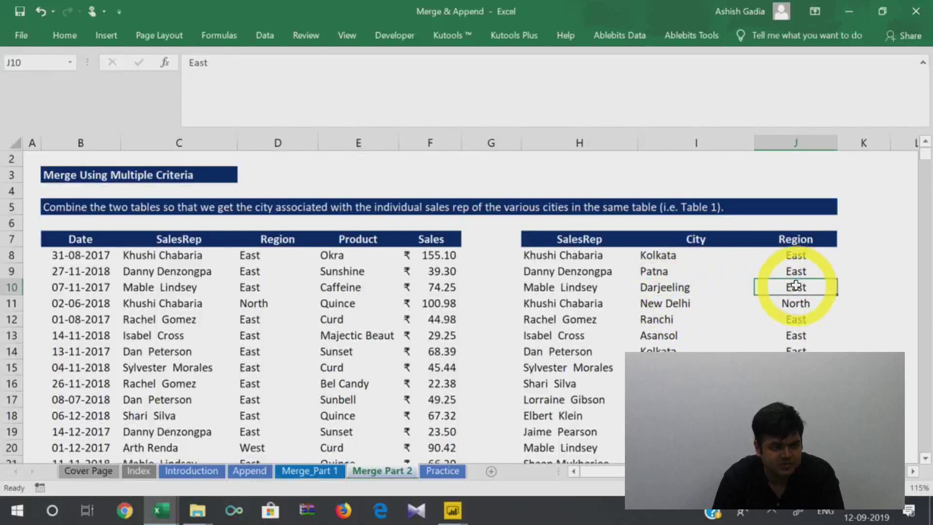
{"action": "left_click", "coordinate": [573, 255]}
{"action": "left_click", "coordinate": [683, 254]}
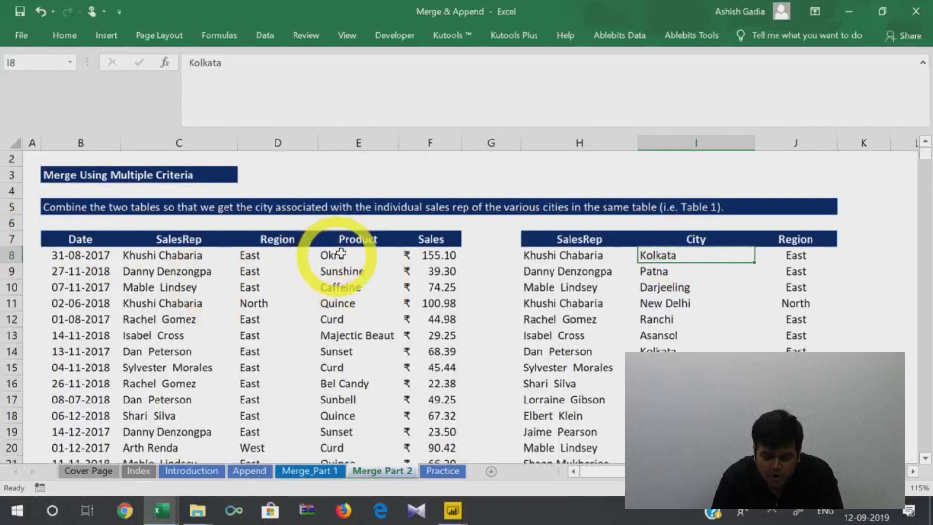
Insert a blank column before the second table and select G7:G16 beside the Sales column
{"action": "right_click", "coordinate": [559, 144]}
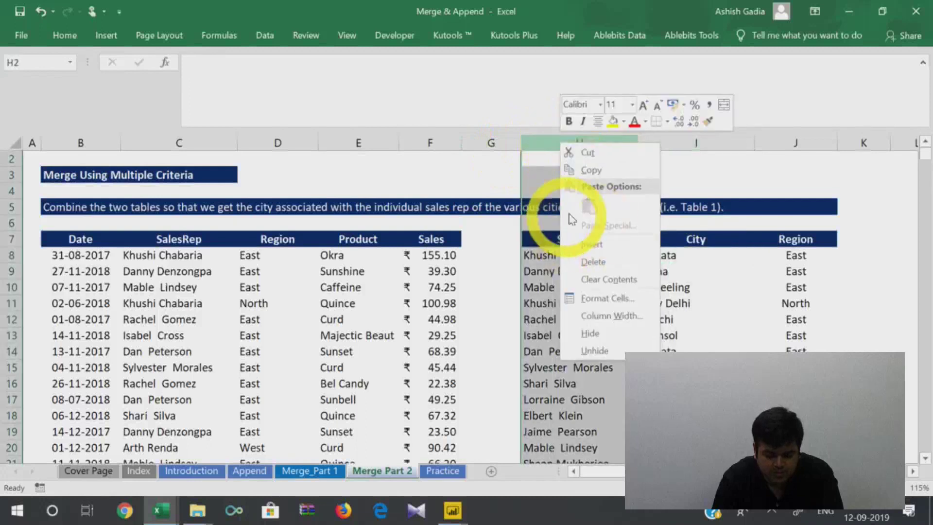
{"action": "left_click", "coordinate": [591, 244]}
{"action": "left_click", "coordinate": [491, 245]}
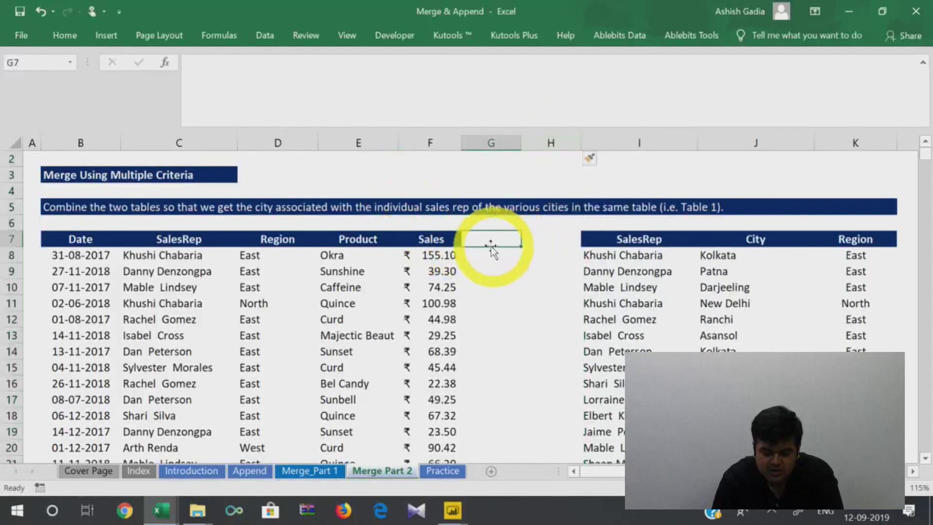
{"action": "left_click_drag", "start_coordinate": [484, 238], "coordinate": [513, 388]}
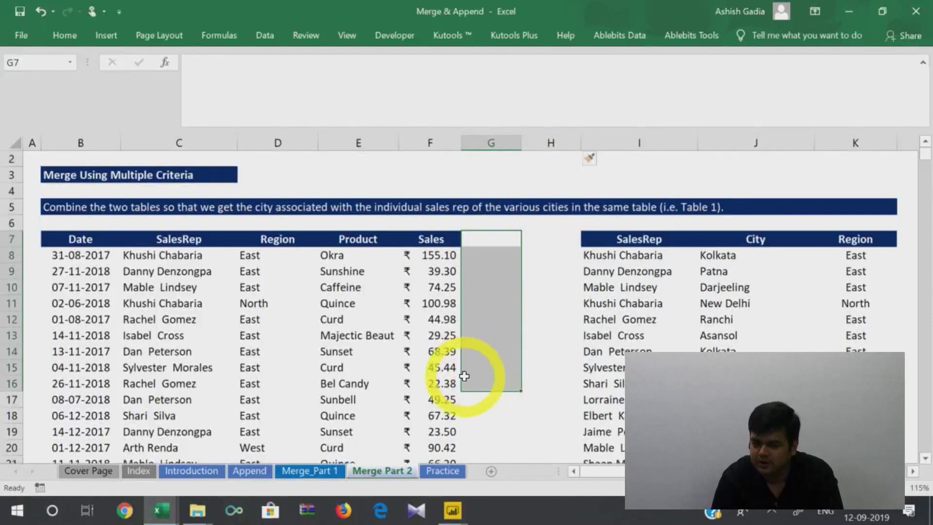
Compare the SalesRep and Region entries of both tables as matching criteria for a city column in G beside Sales
{"action": "left_click", "coordinate": [493, 257]}
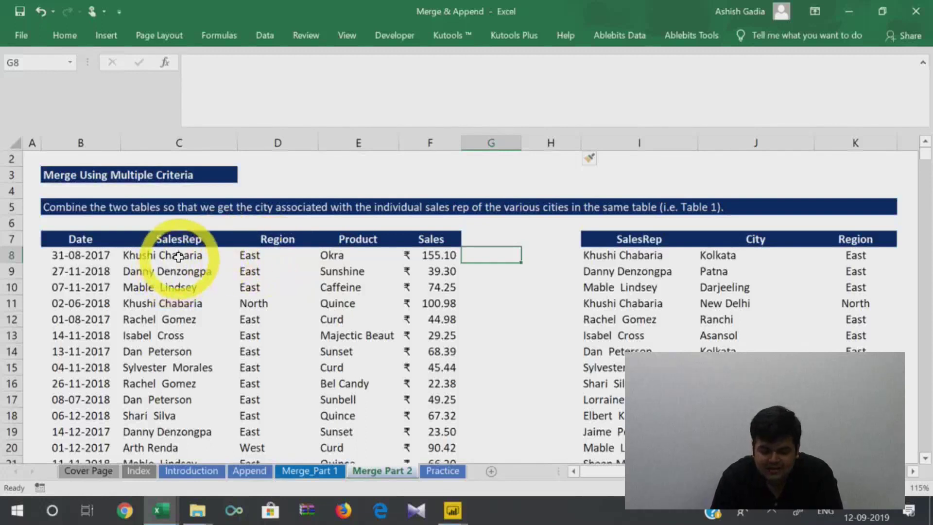
{"action": "left_click", "coordinate": [213, 255]}
{"action": "left_click", "coordinate": [631, 256]}
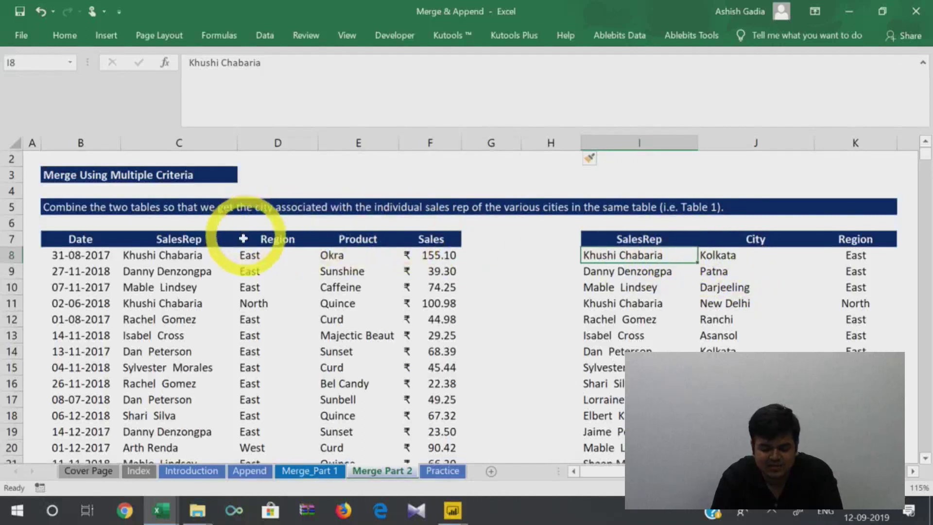
{"action": "left_click", "coordinate": [279, 255]}
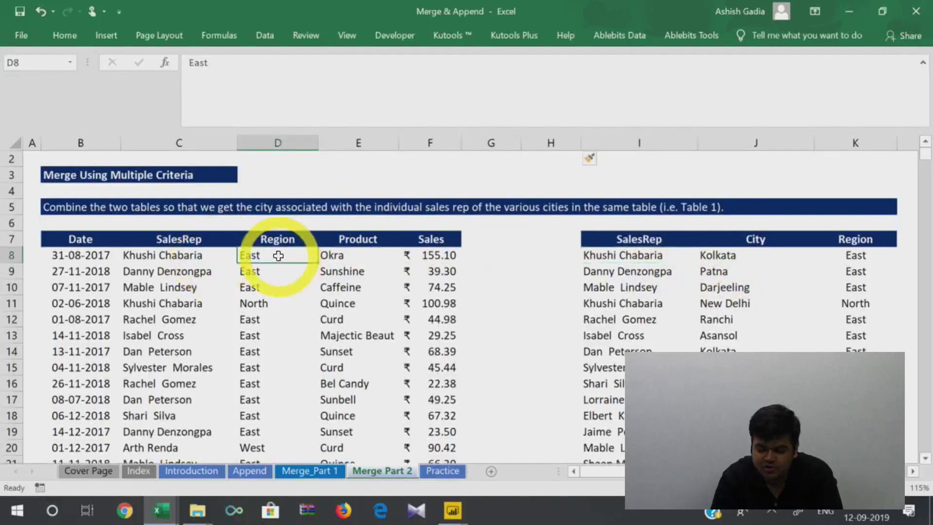
{"action": "left_click_drag", "start_coordinate": [777, 255], "coordinate": [477, 248]}
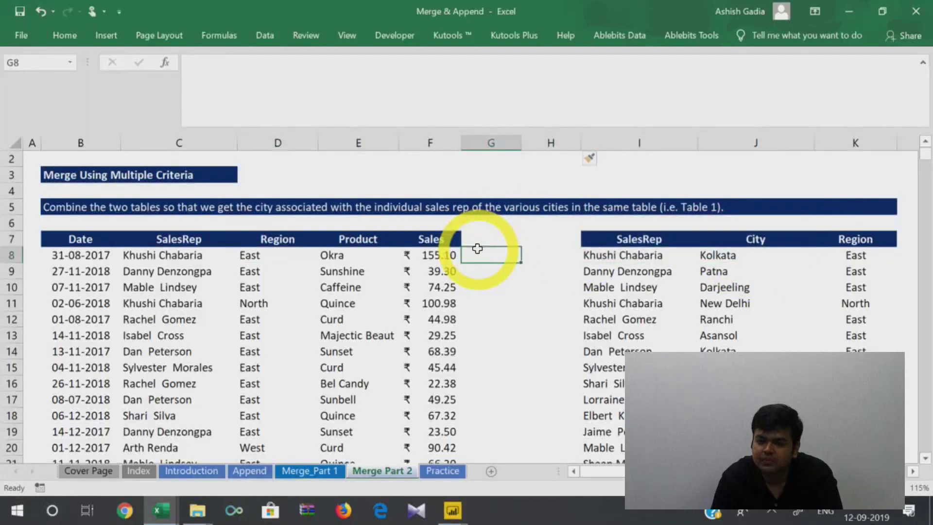
{"action": "left_click", "coordinate": [247, 254]}
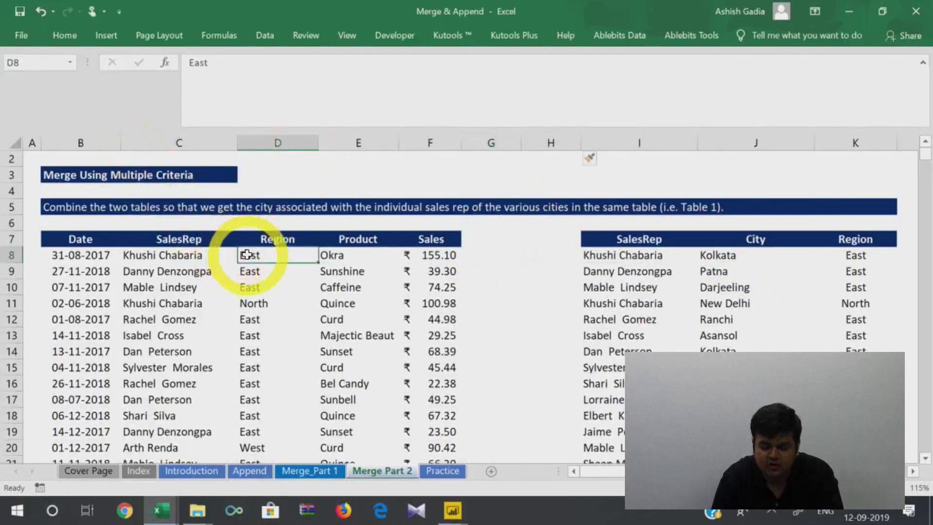
{"action": "left_click", "coordinate": [481, 248]}
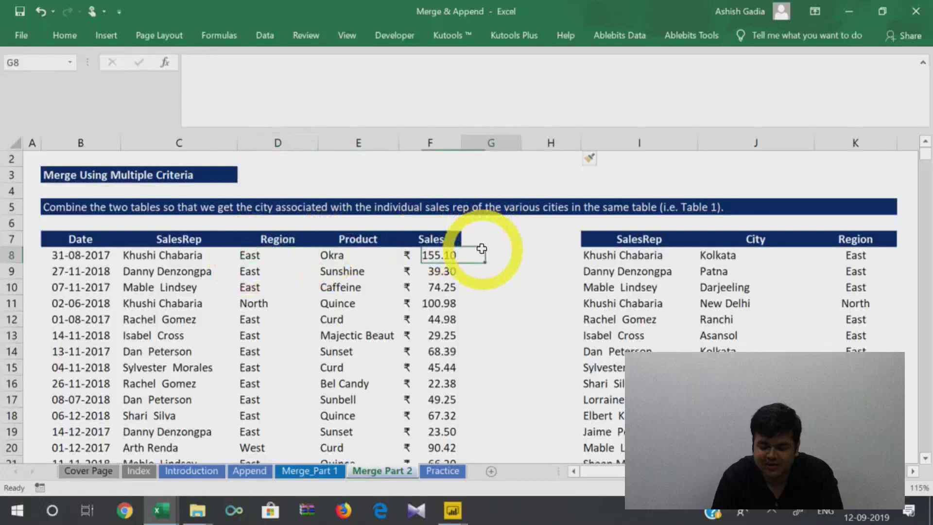
{"action": "left_click", "coordinate": [194, 256]}
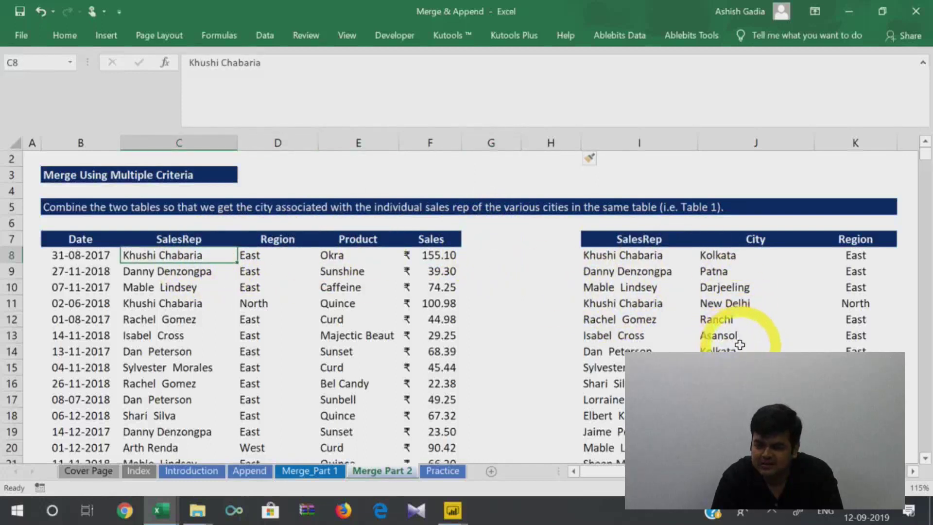
{"action": "left_click_drag", "start_coordinate": [192, 258], "coordinate": [186, 426]}
{"action": "left_click_drag", "start_coordinate": [478, 252], "coordinate": [512, 411]}
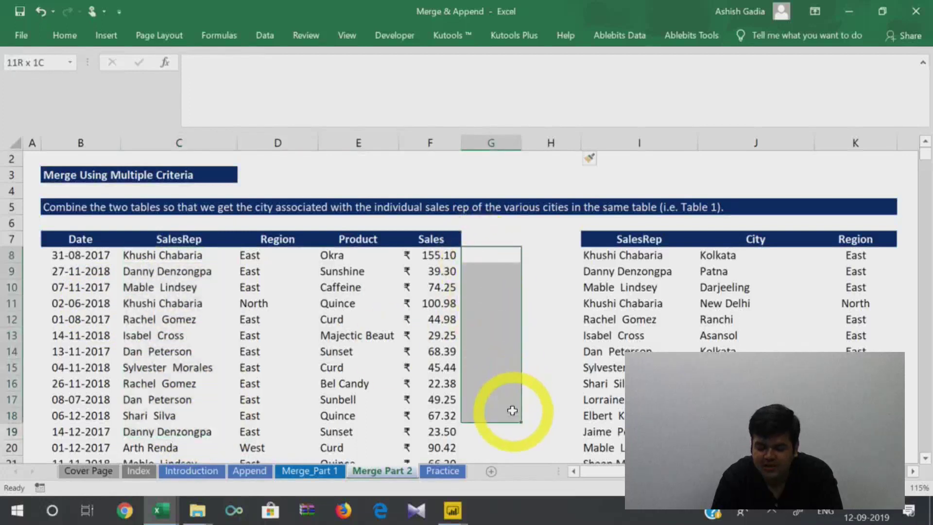
Compare the SalesRep and Region columns of the first table as the joint criteria for filling the empty column beside Sales
{"action": "left_click", "coordinate": [212, 142], "text": "ctrl"}
{"action": "left_click", "coordinate": [254, 135], "text": "ctrl"}
{"action": "left_click", "coordinate": [262, 140]}
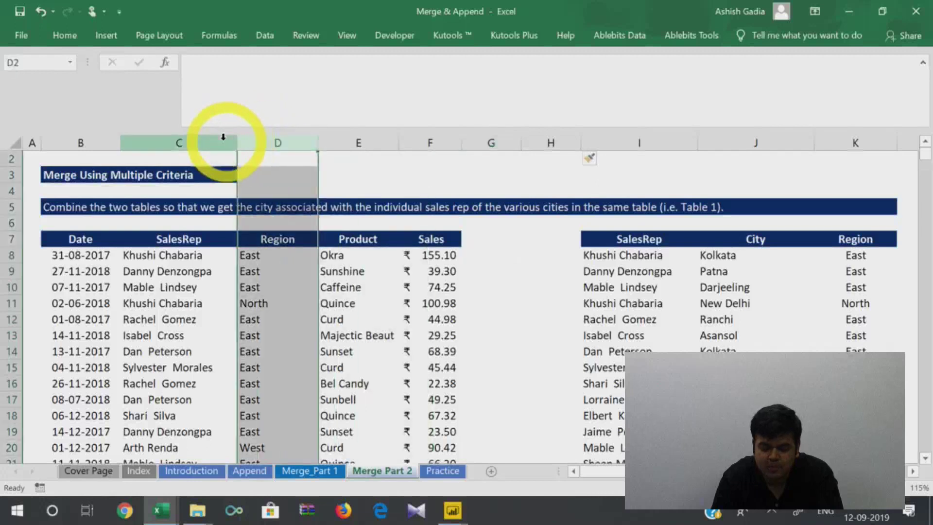
{"action": "left_click", "coordinate": [208, 141]}
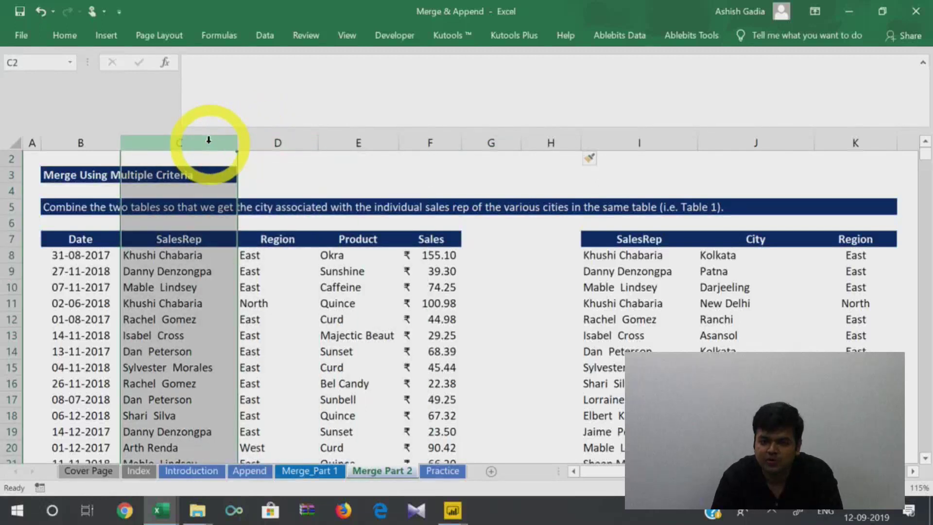
{"action": "left_click", "coordinate": [277, 141]}
{"action": "left_click", "coordinate": [216, 141]}
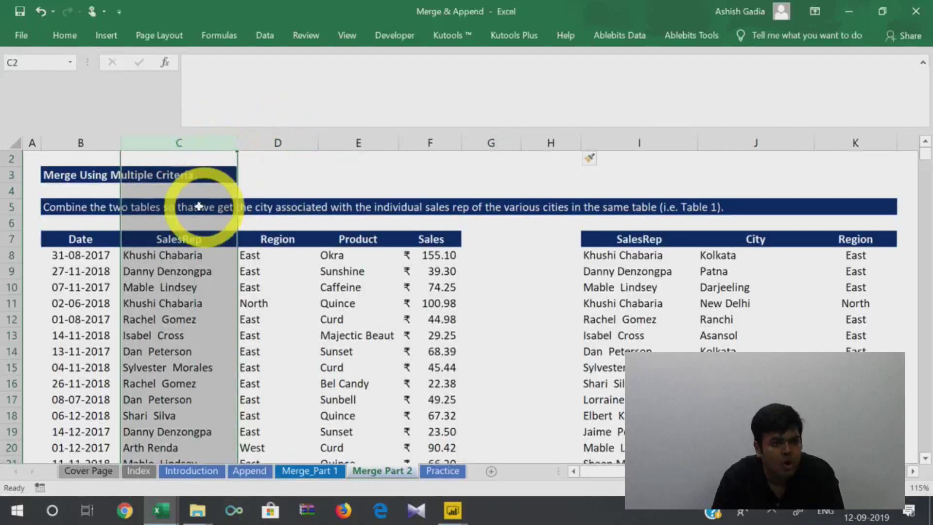
{"action": "left_click", "coordinate": [277, 141]}
{"action": "left_click", "coordinate": [223, 139]}
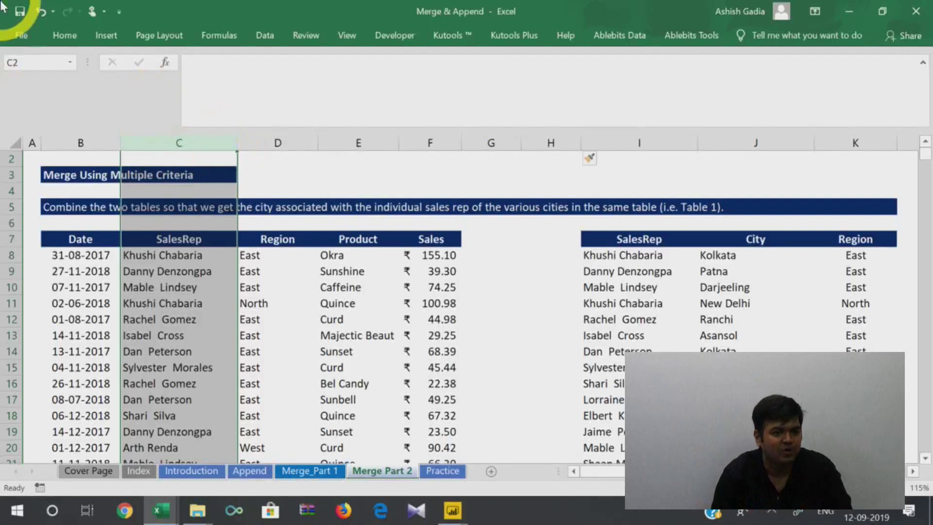
{"action": "left_click_drag", "start_coordinate": [271, 137], "coordinate": [213, 131]}
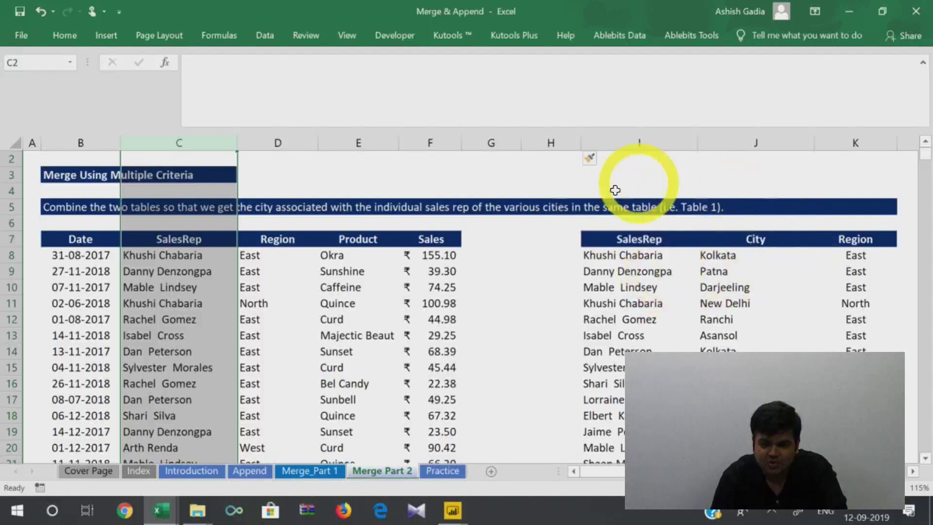
{"action": "left_click_drag", "start_coordinate": [239, 166], "coordinate": [277, 146]}
{"action": "left_click_drag", "start_coordinate": [483, 153], "coordinate": [490, 154]}
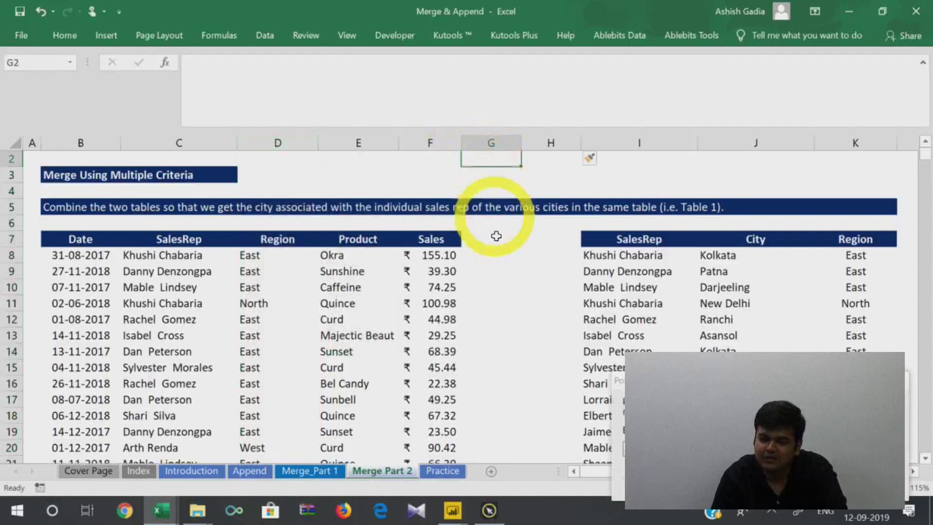
Switch to the Merge and Append_Solution queries in Power Query Editor and review all columns of Merge2 through City
{"action": "right_click", "coordinate": [179, 399]}
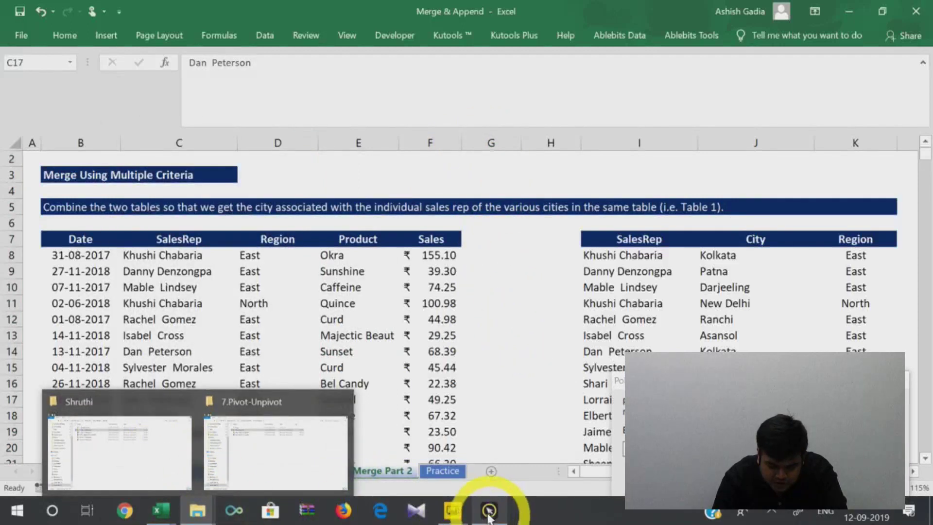
{"action": "mouse_move", "coordinate": [453, 511]}
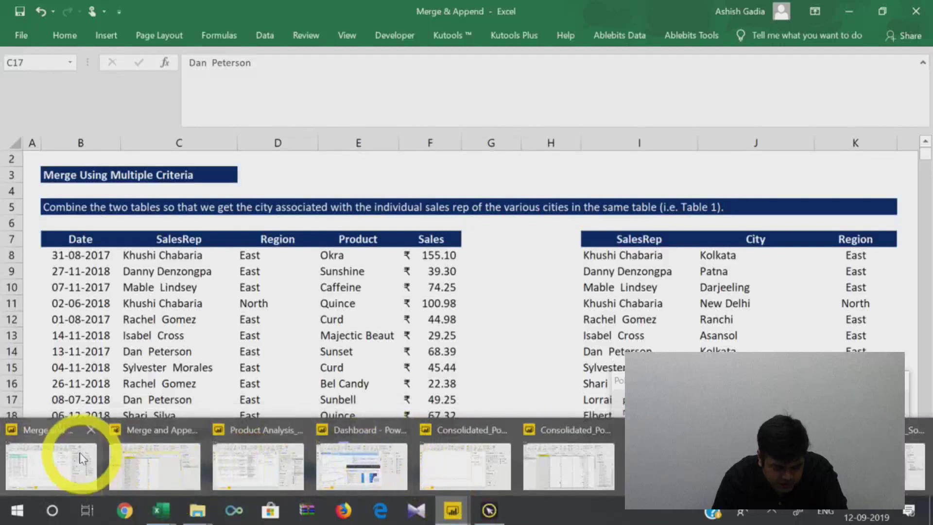
{"action": "left_click", "coordinate": [165, 454]}
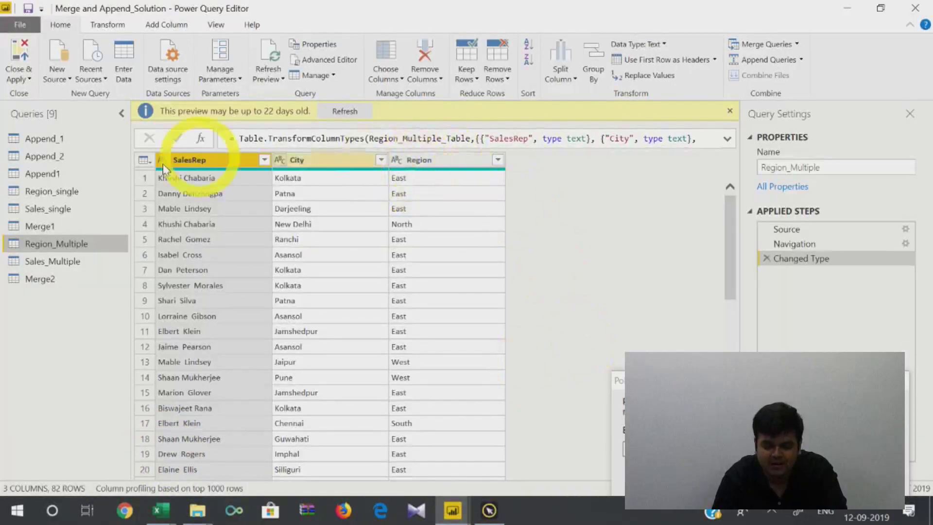
{"action": "left_click", "coordinate": [59, 278]}
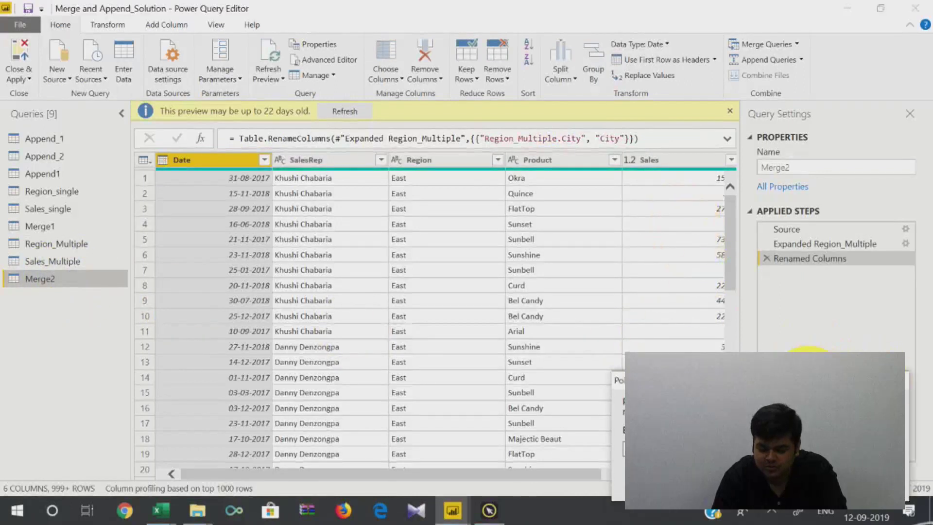
{"action": "left_click", "coordinate": [808, 386]}
{"action": "left_click_drag", "start_coordinate": [524, 476], "coordinate": [623, 476]}
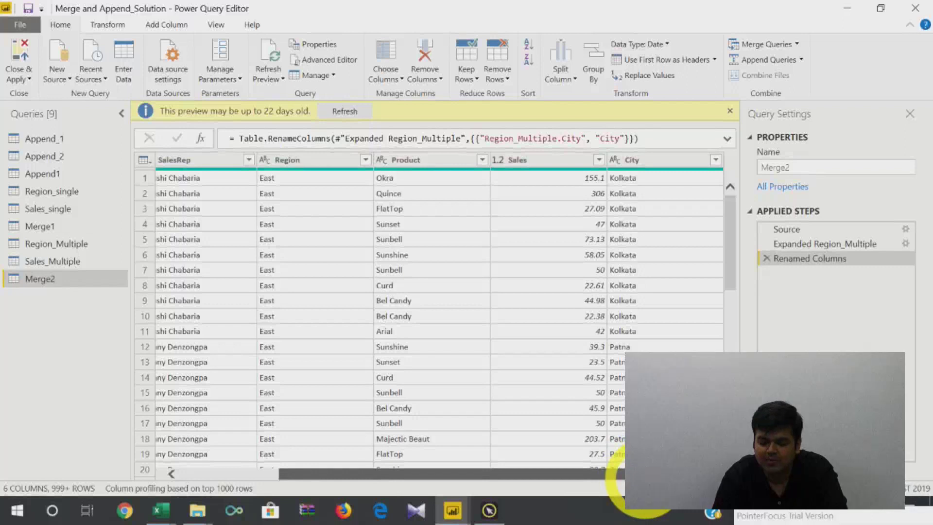
{"action": "left_click_drag", "start_coordinate": [631, 479], "coordinate": [442, 450]}
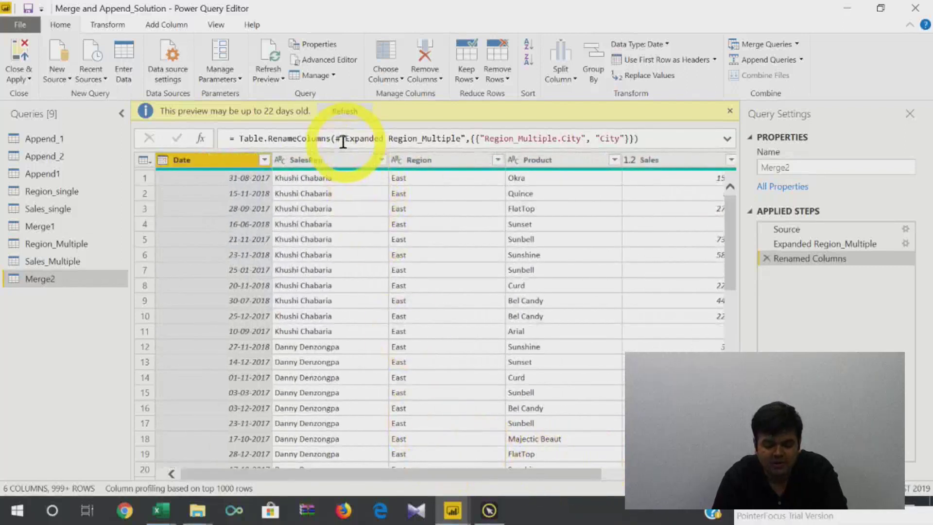
Compare the SalesRep and Region columns of Merge2 with its source queries Region_Multiple and Sales_Multiple
{"action": "left_click", "coordinate": [332, 165]}
{"action": "left_click", "coordinate": [442, 160]}
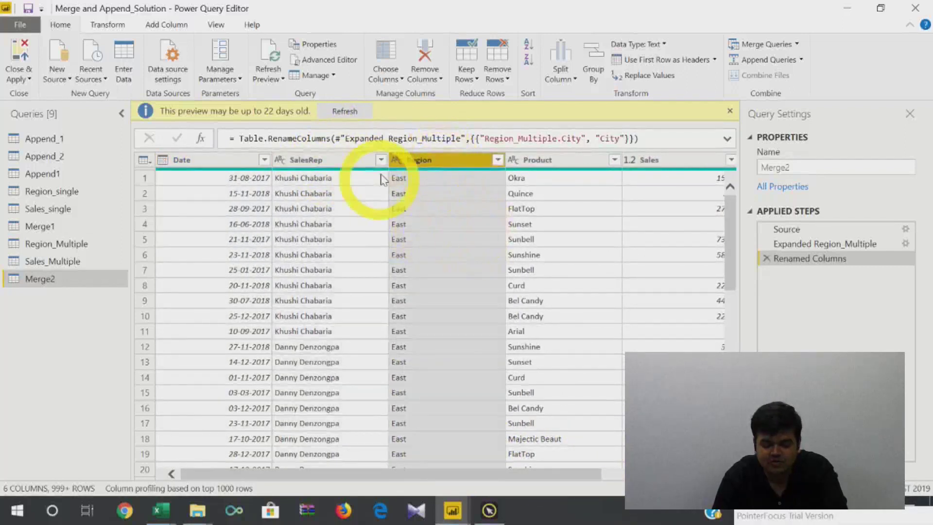
{"action": "left_click", "coordinate": [73, 244]}
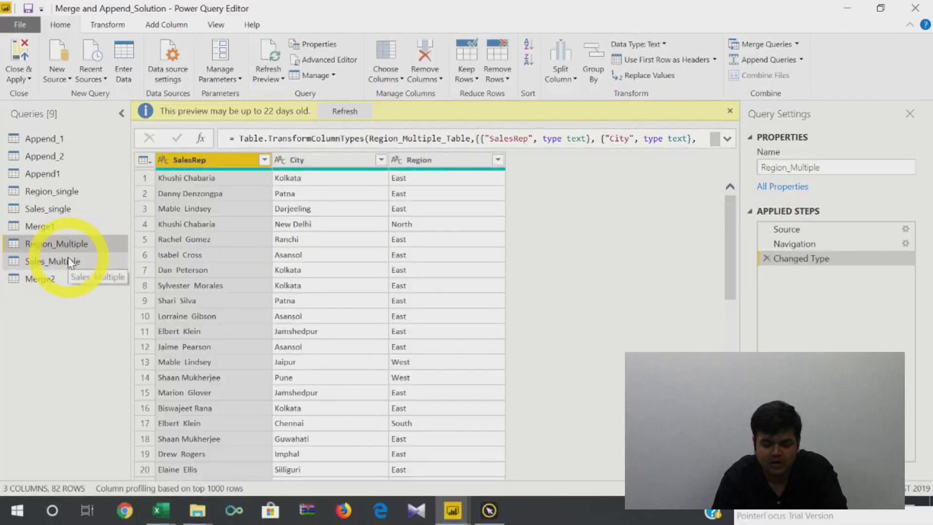
{"action": "left_click", "coordinate": [70, 262]}
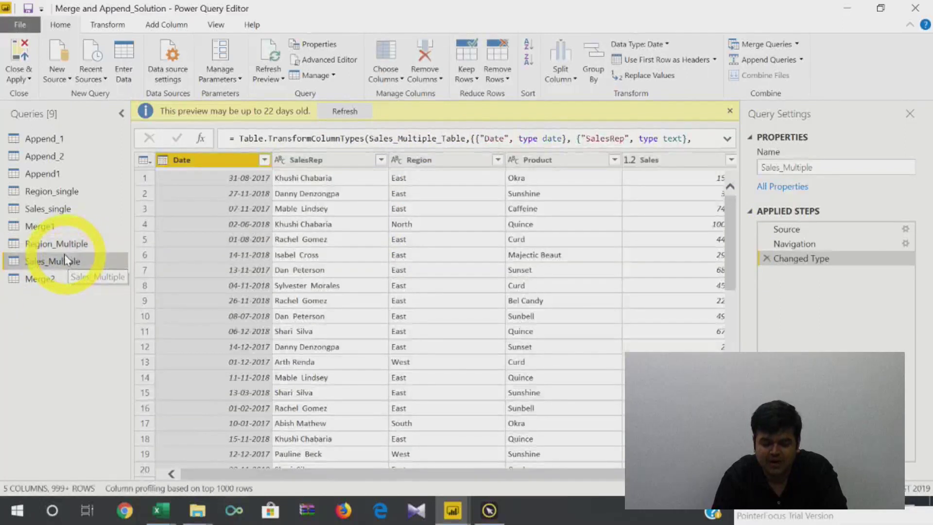
{"action": "left_click", "coordinate": [46, 279]}
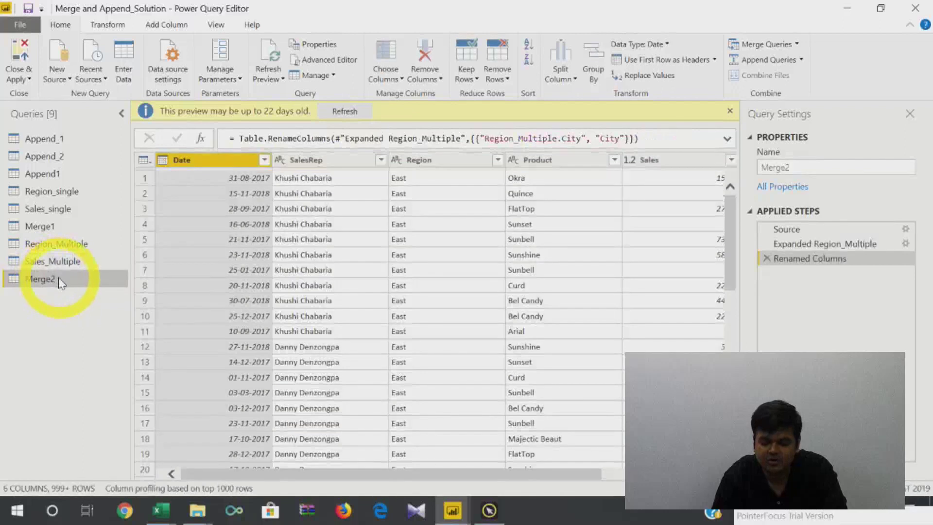
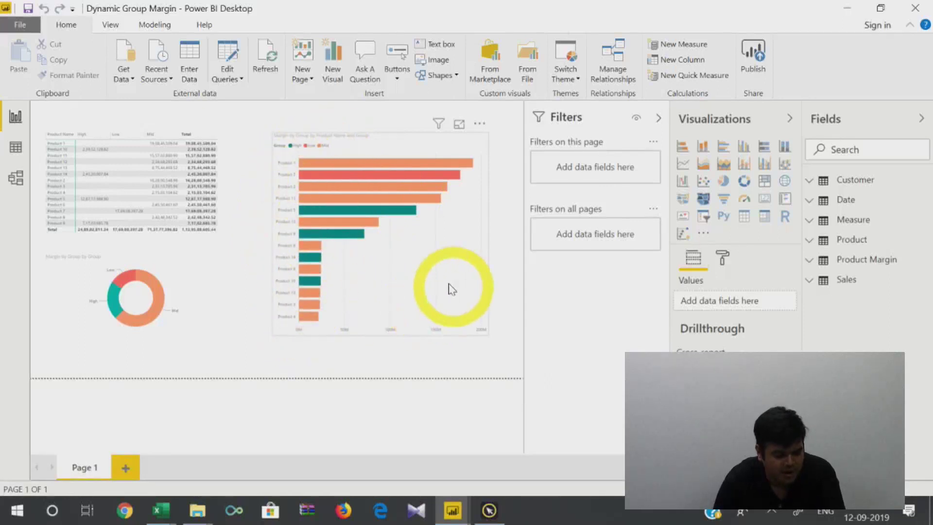
Review the Dynamic Group Margin file's Customer data and table relationships, and examine the Min and Max limits in the Product Margin table
{"action": "left_click", "coordinate": [12, 153]}
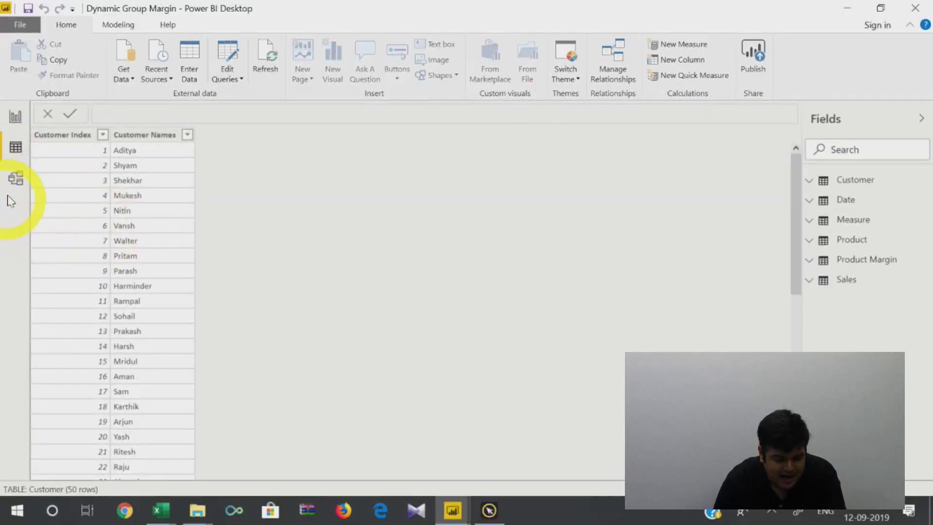
{"action": "left_click", "coordinate": [16, 178]}
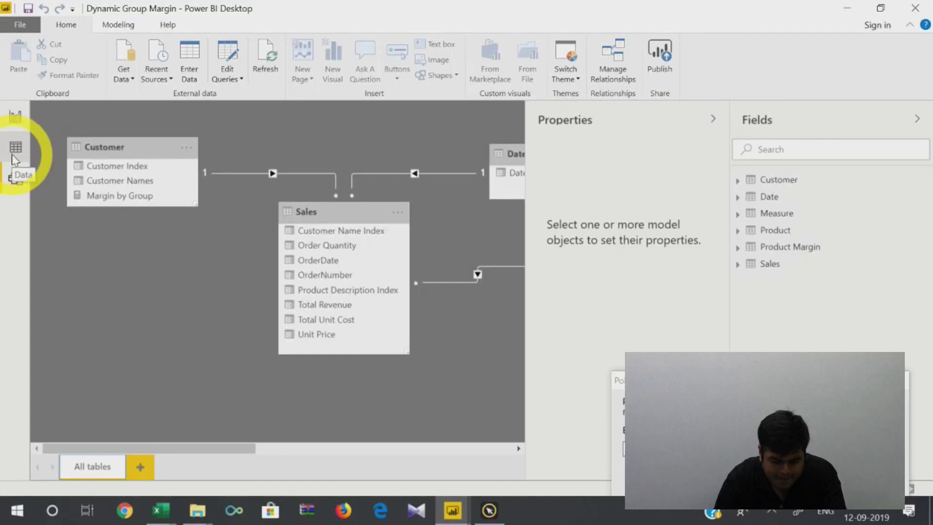
{"action": "left_click", "coordinate": [15, 149]}
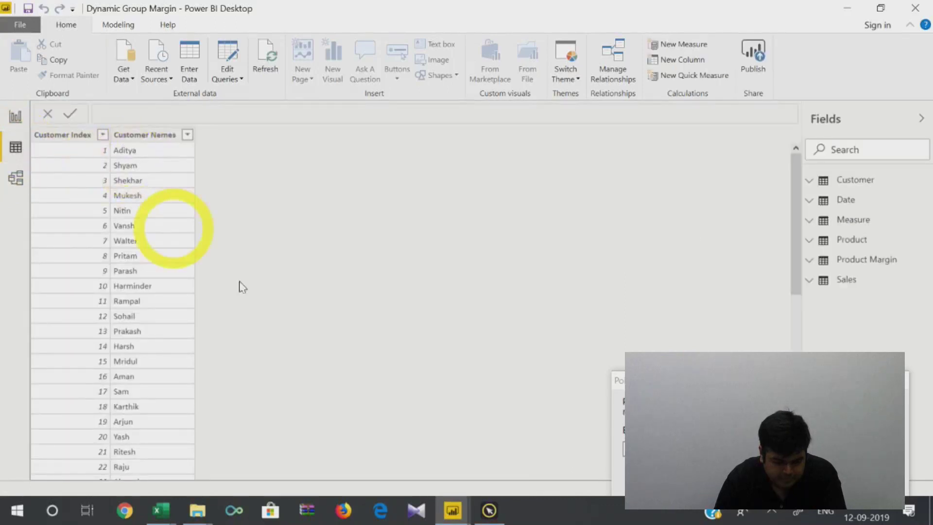
{"action": "left_click", "coordinate": [856, 267]}
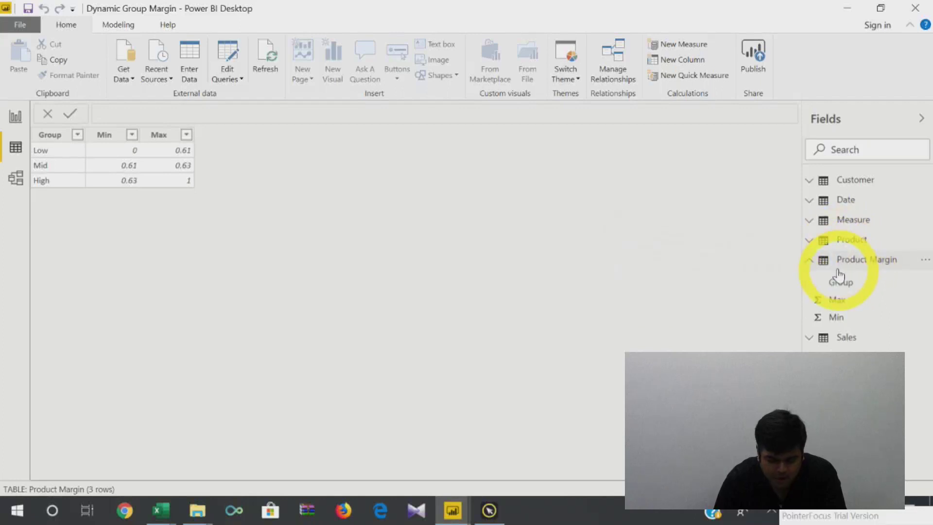
{"action": "left_click", "coordinate": [155, 161]}
{"action": "left_click", "coordinate": [128, 165]}
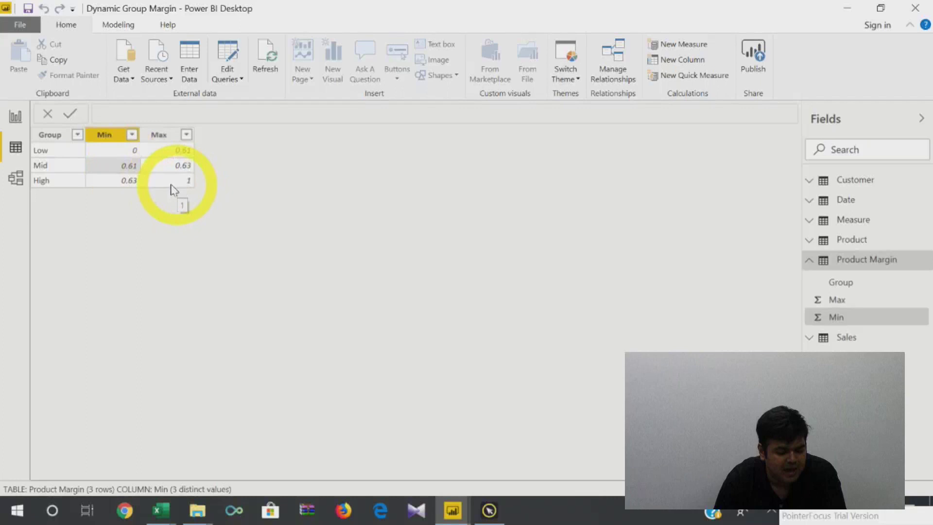
{"action": "left_click", "coordinate": [126, 181]}
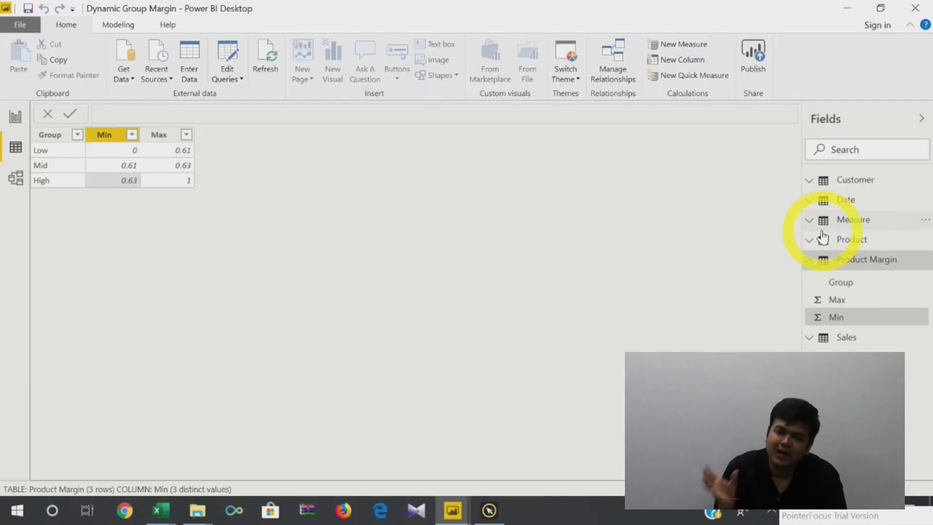
Review the margin visuals on the report page alongside the relationships in the data model
{"action": "left_click", "coordinate": [15, 117]}
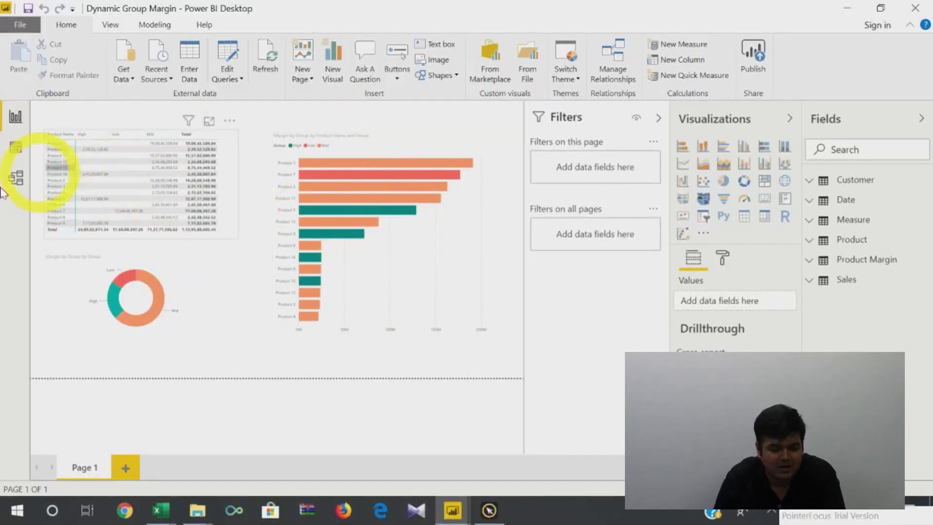
{"action": "left_click", "coordinate": [18, 178]}
{"action": "left_click", "coordinate": [9, 116]}
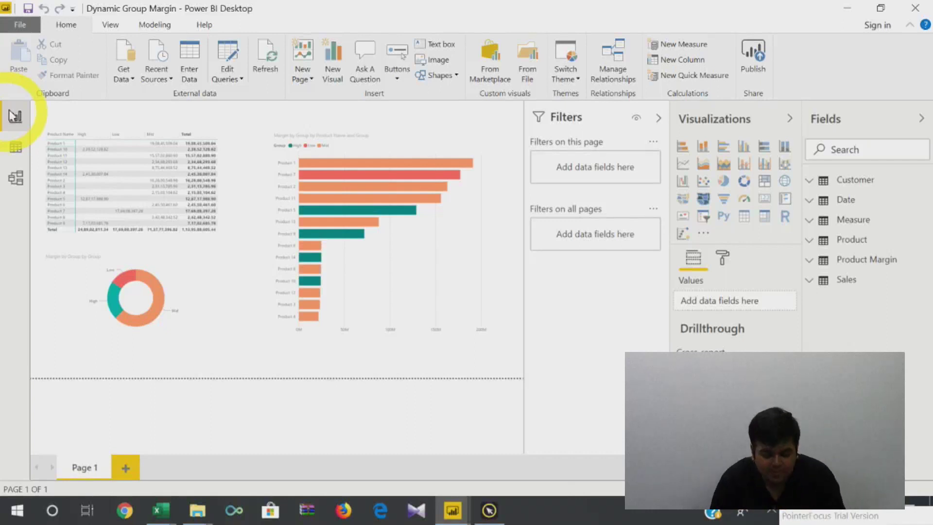
Switch to the Dashboard report in Power BI Desktop and examine the Total Staff to date line chart by quarter
{"action": "left_click", "coordinate": [451, 507]}
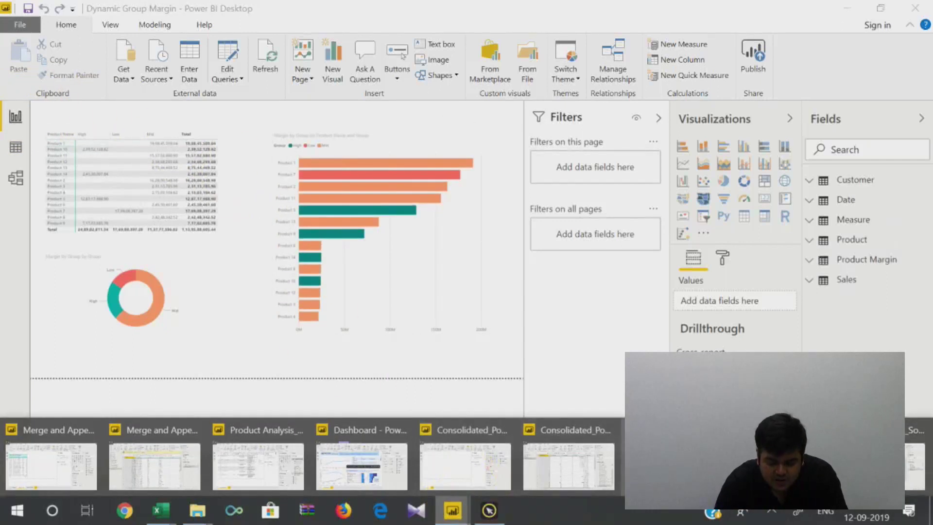
{"action": "left_click", "coordinate": [880, 466]}
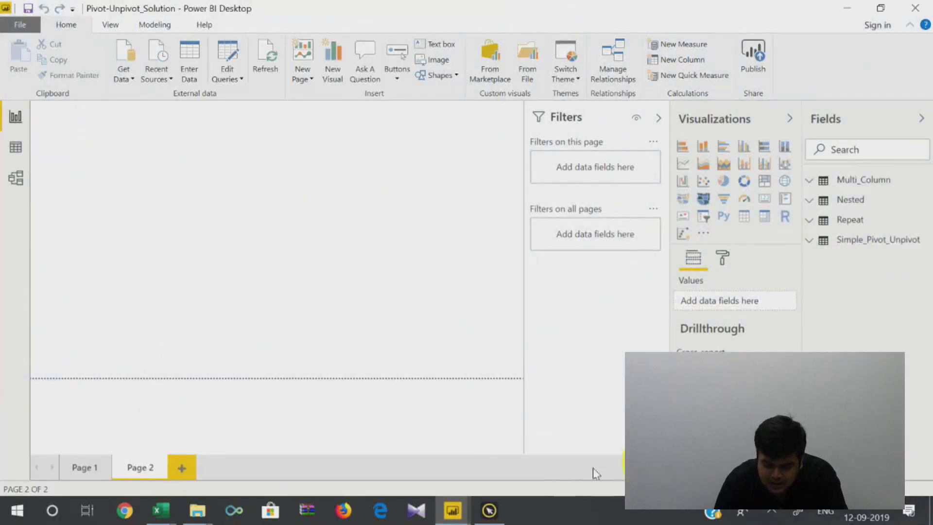
{"action": "left_click", "coordinate": [452, 510]}
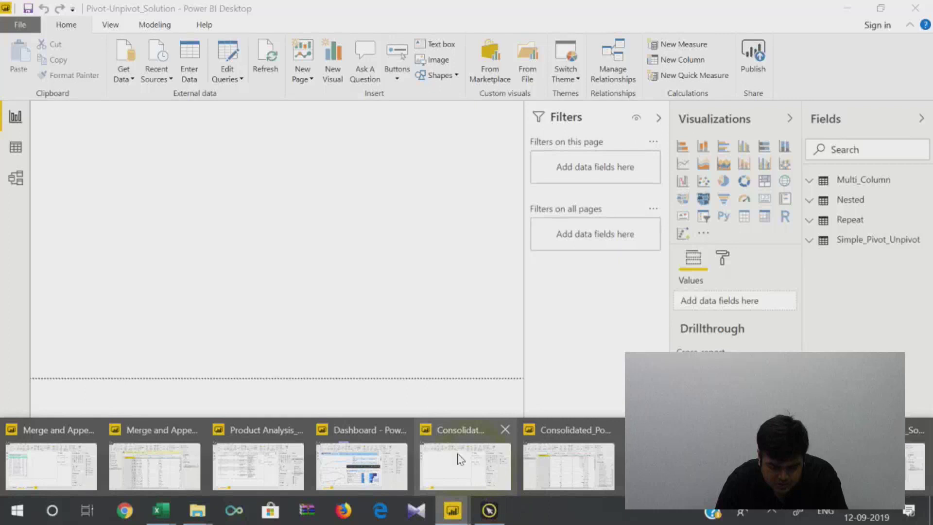
{"action": "mouse_move", "coordinate": [373, 462]}
{"action": "left_click", "coordinate": [336, 471]}
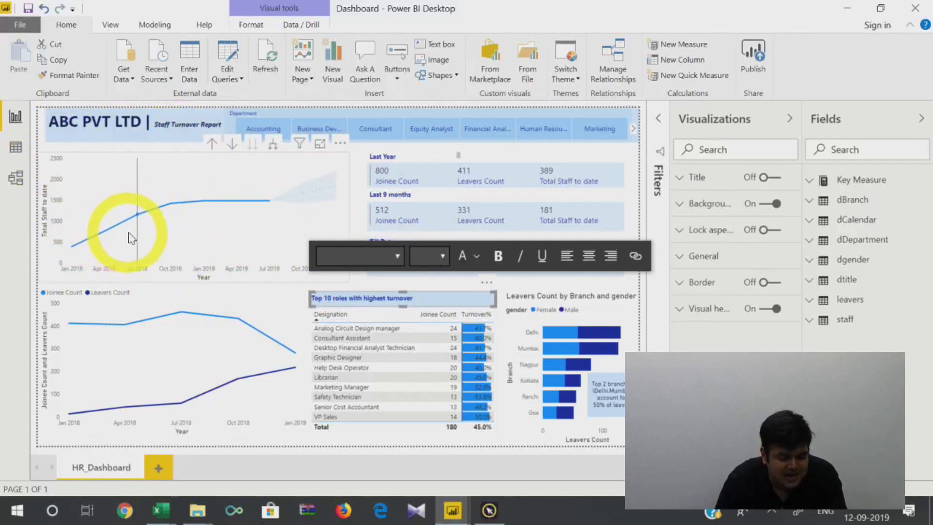
{"action": "mouse_move", "coordinate": [134, 265]}
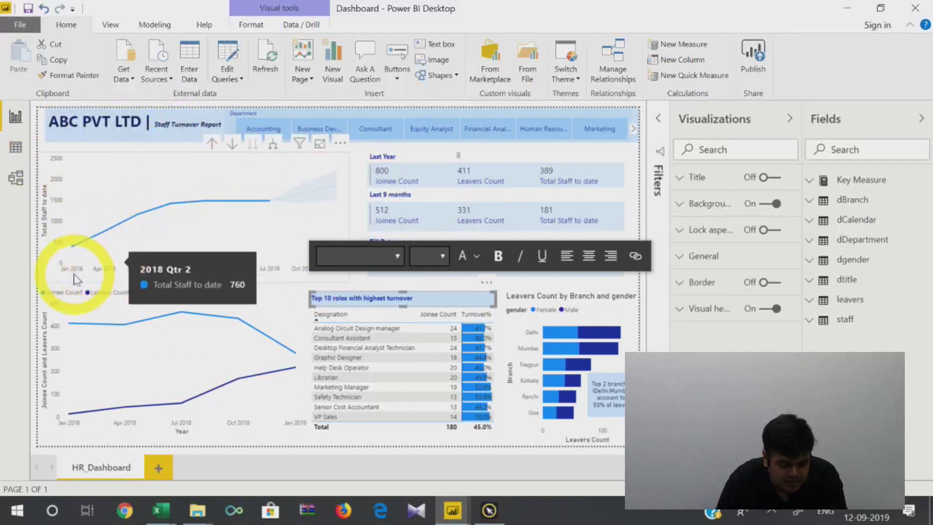
{"action": "mouse_move", "coordinate": [156, 230]}
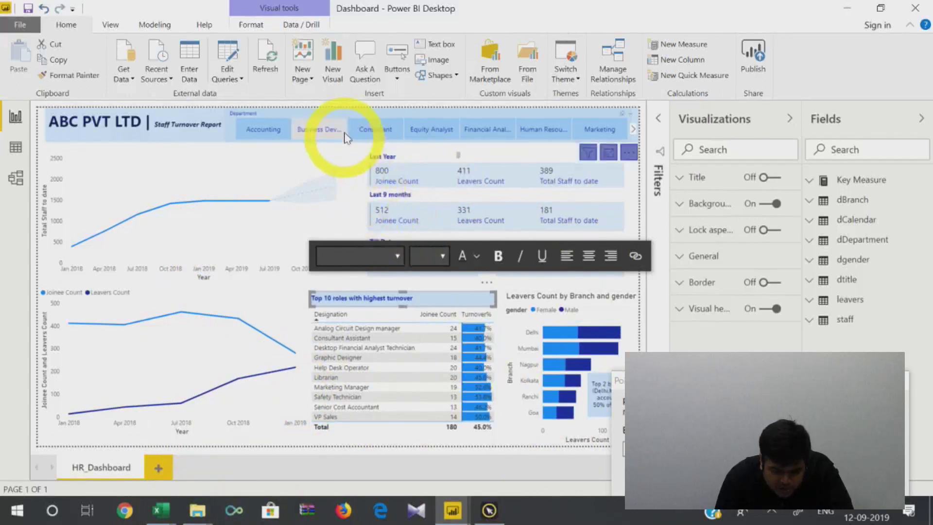
Filter the staff turnover report by department in turn: Business Development, Consultant, Equity Analyst, Financial Analyst and finally Human Resources
{"action": "left_click", "coordinate": [323, 130]}
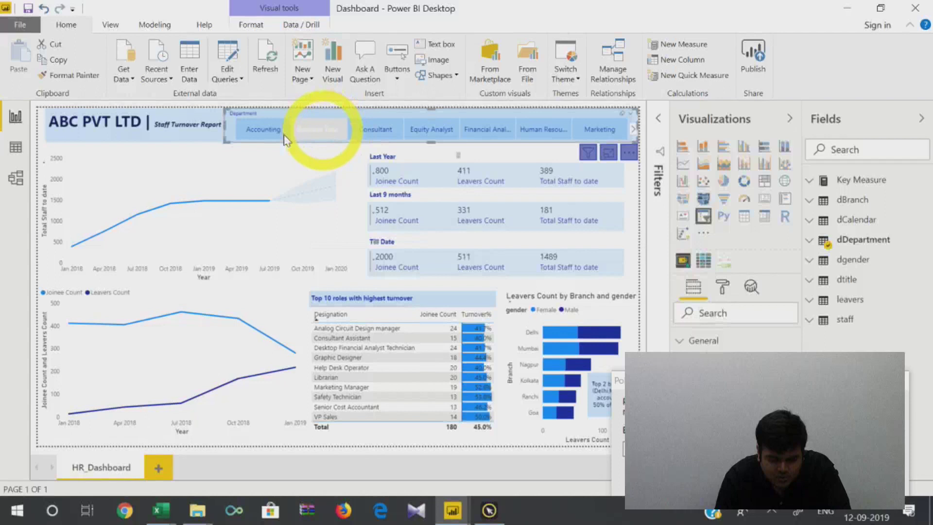
{"action": "left_click", "coordinate": [393, 129]}
{"action": "left_click", "coordinate": [435, 129]}
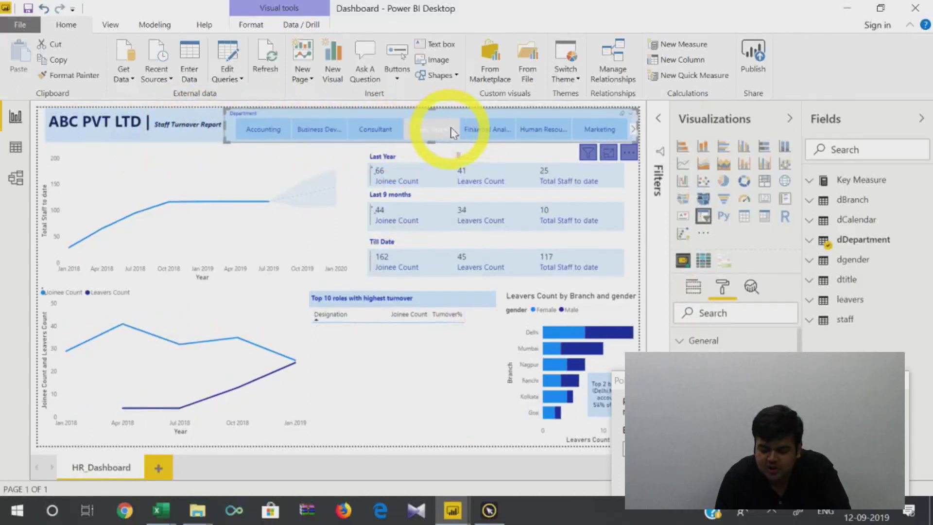
{"action": "left_click", "coordinate": [499, 128]}
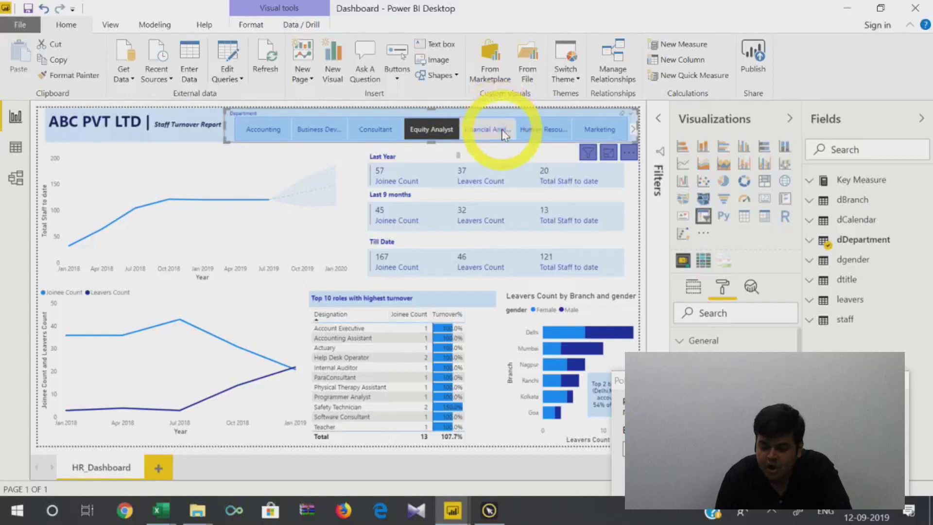
{"action": "left_click", "coordinate": [538, 127]}
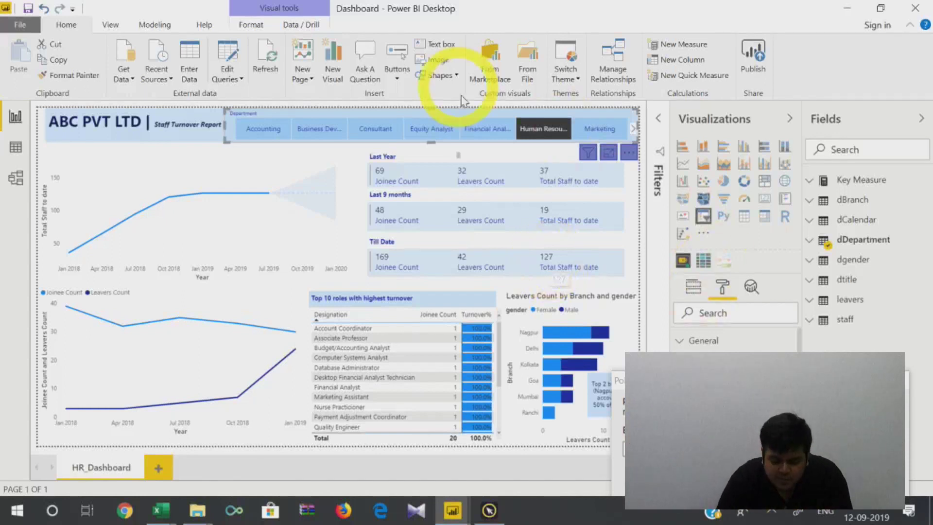
Compare the staff turnover report across Financial Analyst, Equity Analyst and Consultant, finishing with it filtered to Human Resources
{"action": "left_click", "coordinate": [486, 129]}
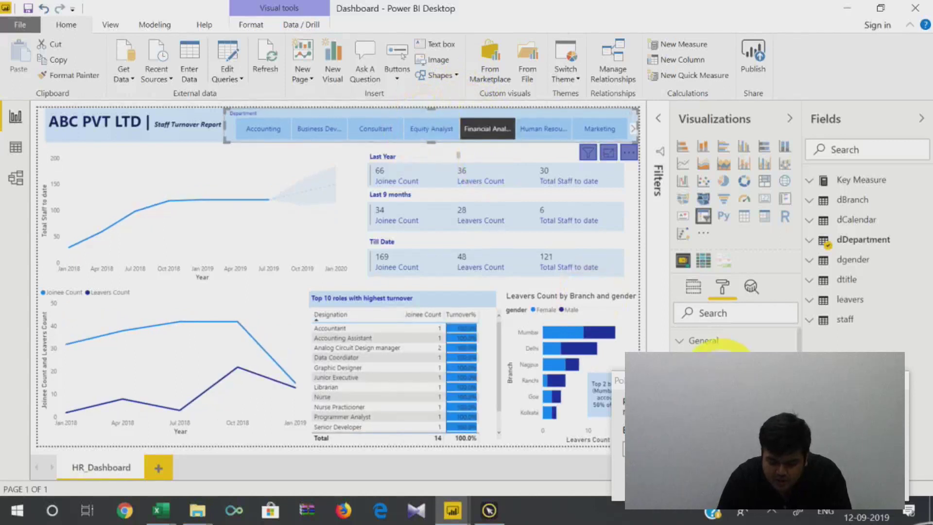
{"action": "left_click", "coordinate": [426, 135]}
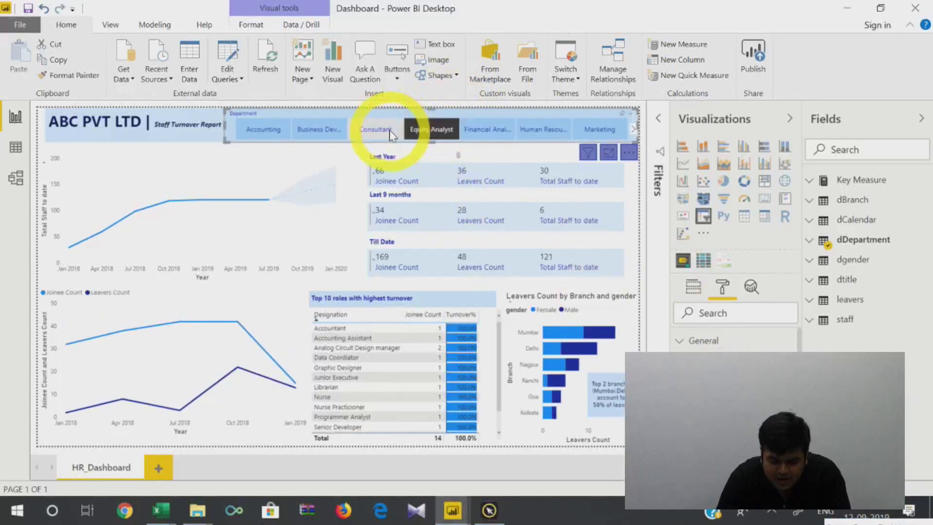
{"action": "left_click", "coordinate": [374, 129]}
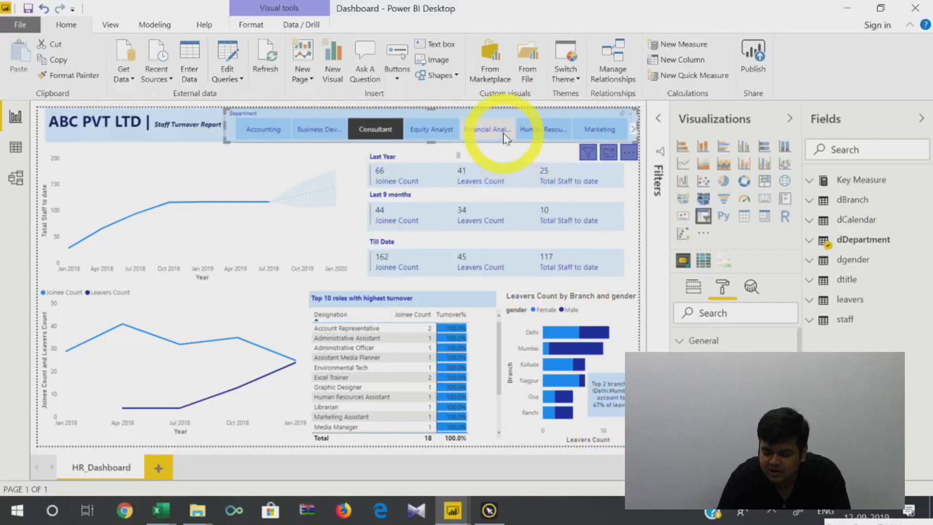
{"action": "left_click", "coordinate": [488, 130]}
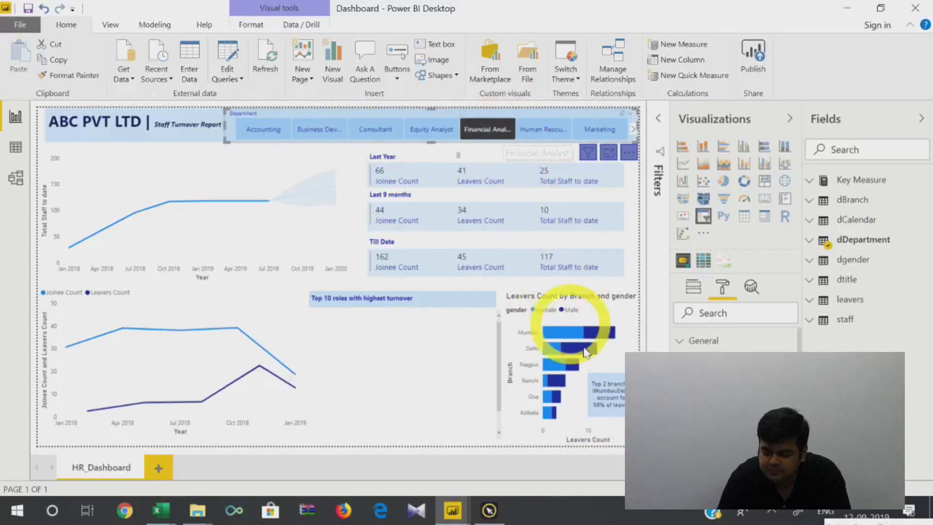
{"action": "left_click", "coordinate": [539, 129]}
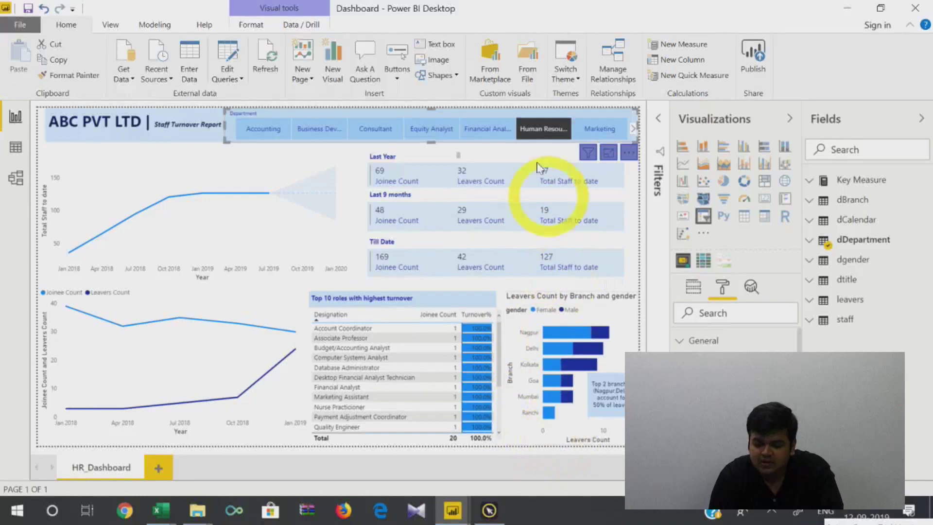
{"action": "left_click", "coordinate": [439, 129]}
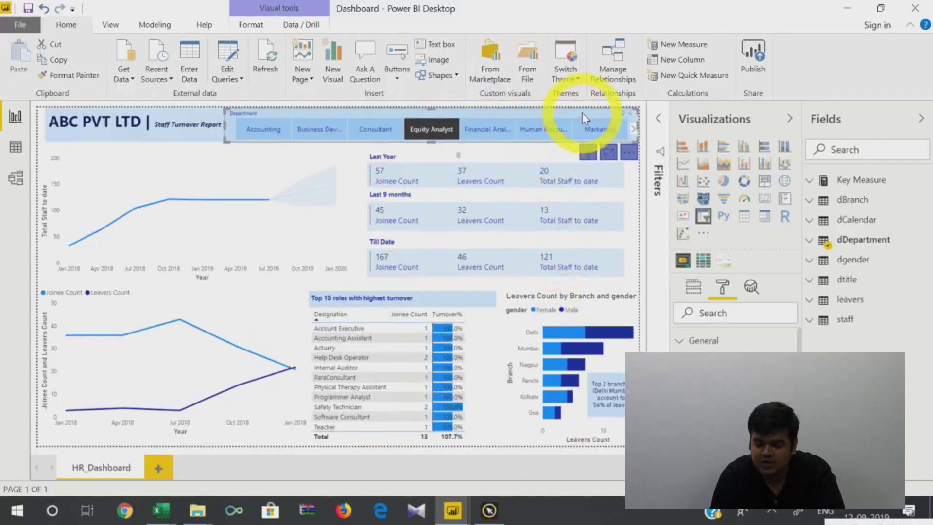
{"action": "left_click", "coordinate": [546, 128]}
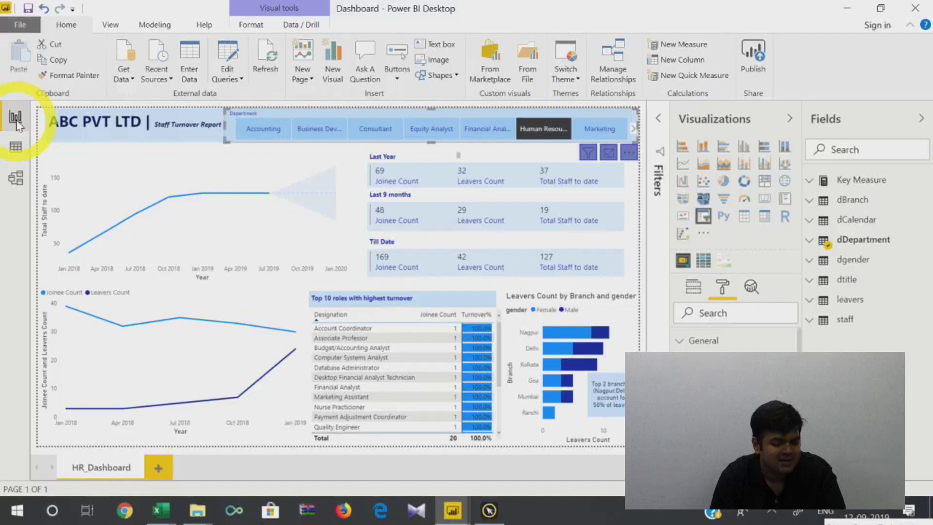
Examine the rows and field list of the dCalendar table in the Dashboard file's data
{"action": "left_click", "coordinate": [11, 148]}
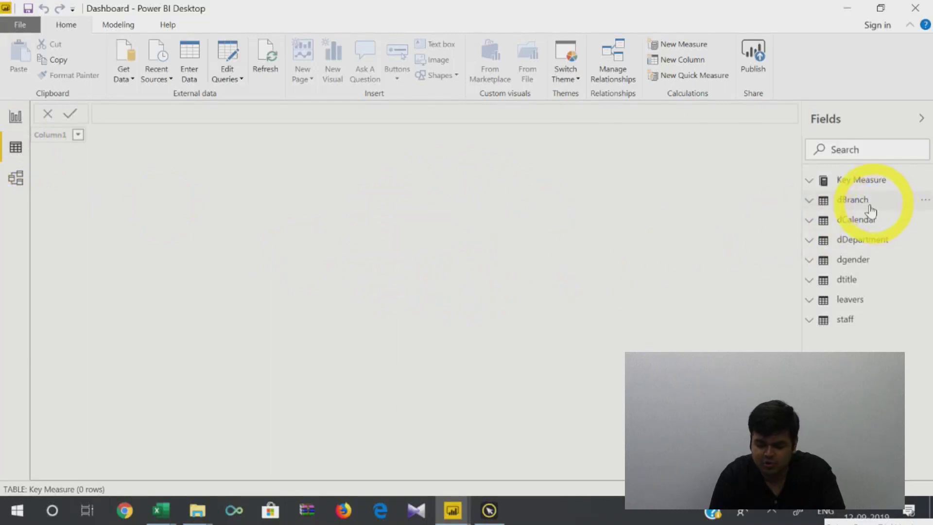
{"action": "left_click", "coordinate": [810, 225]}
{"action": "left_click", "coordinate": [814, 225]}
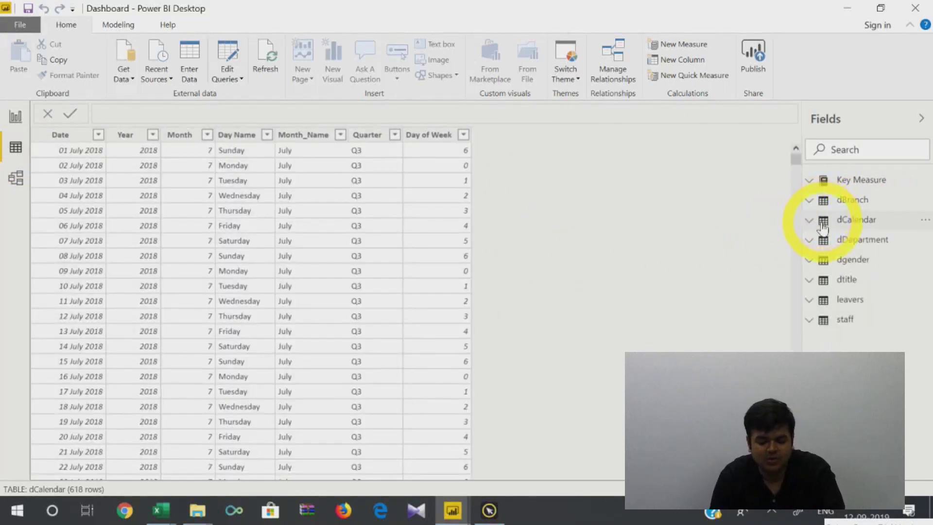
{"action": "left_click", "coordinate": [811, 222]}
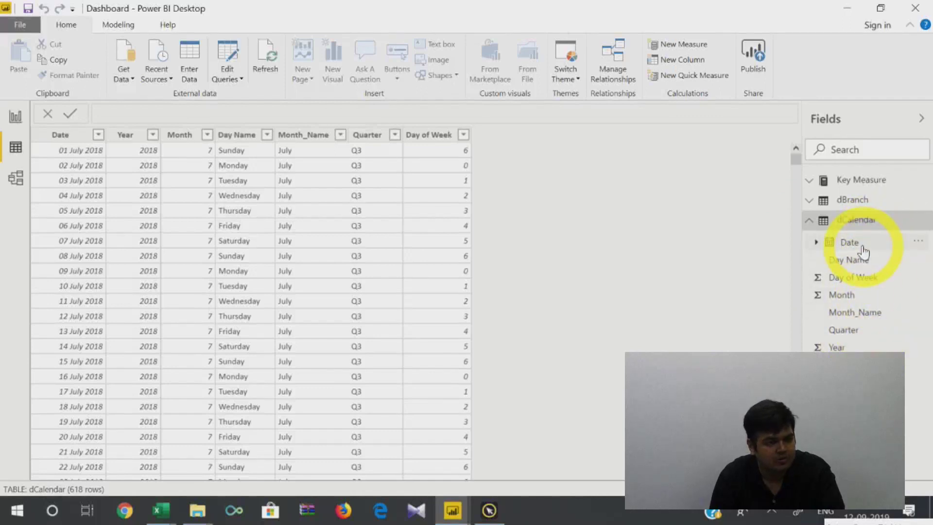
{"action": "left_click", "coordinate": [809, 220]}
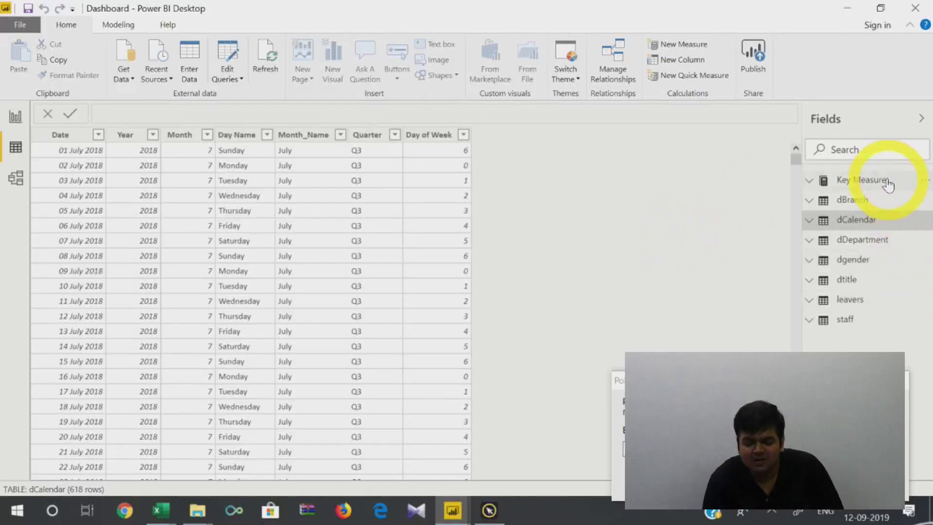
{"action": "mouse_move", "coordinate": [870, 223]}
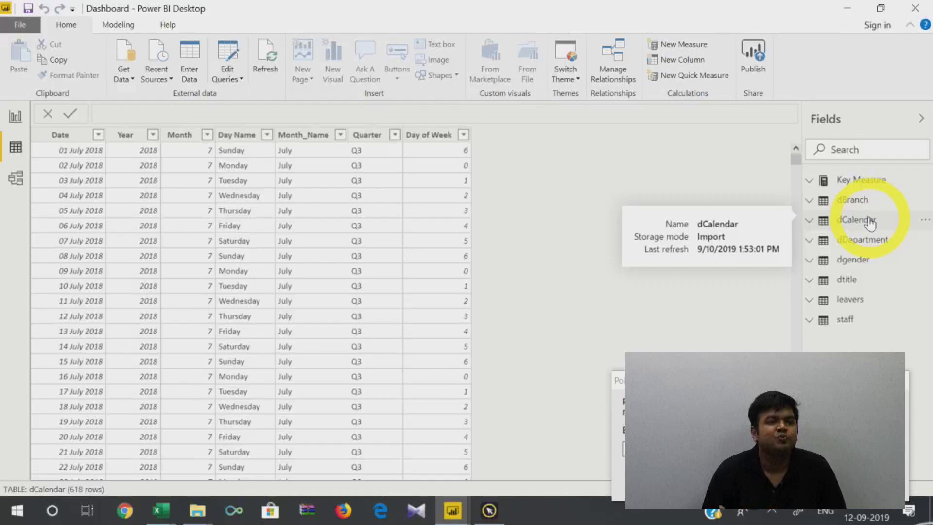
Review the relationships between the Dashboard file's tables, the HR_Dashboard page, and the dCalendar data again
{"action": "left_click", "coordinate": [15, 177]}
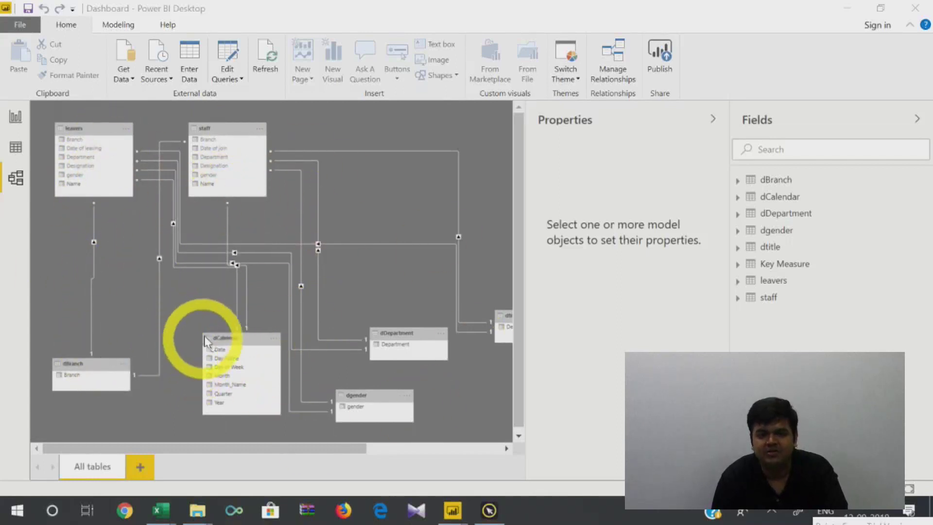
{"action": "left_click", "coordinate": [16, 117]}
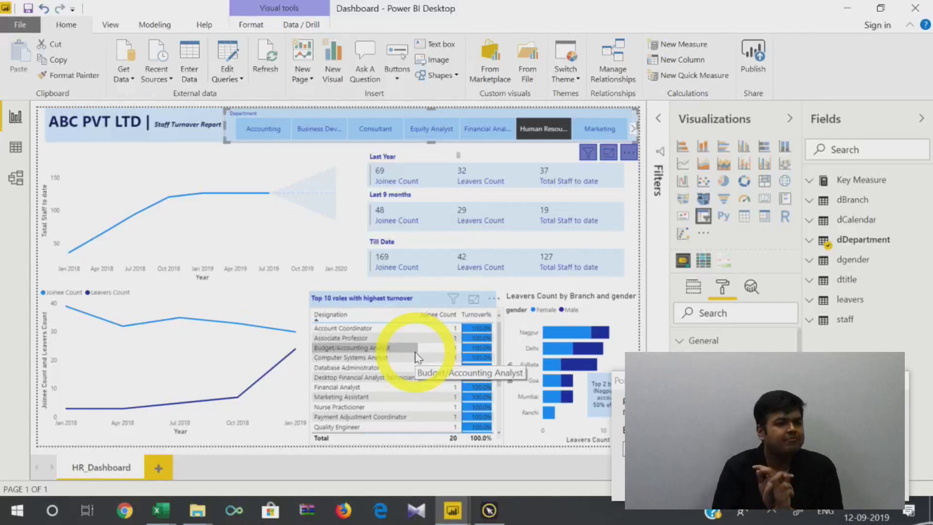
{"action": "left_click", "coordinate": [16, 147]}
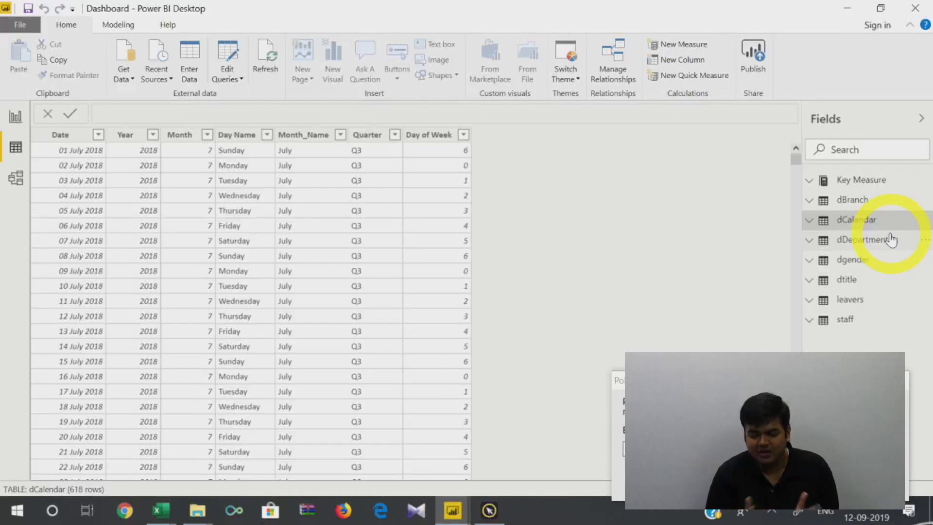
Keep the Dashboard file open and switch to the Product Analysis_Solution report in Power BI Desktop
{"action": "left_click", "coordinate": [915, 7]}
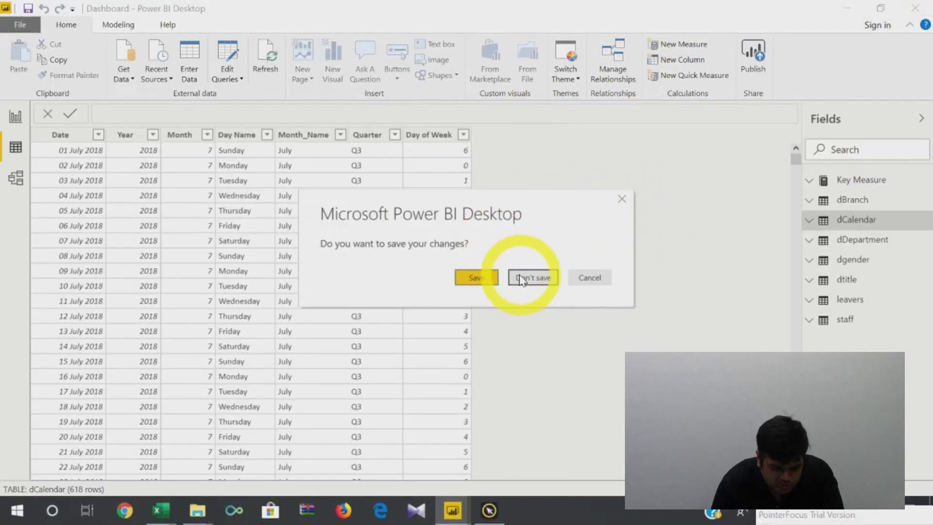
{"action": "left_click", "coordinate": [583, 278]}
{"action": "mouse_move", "coordinate": [449, 509]}
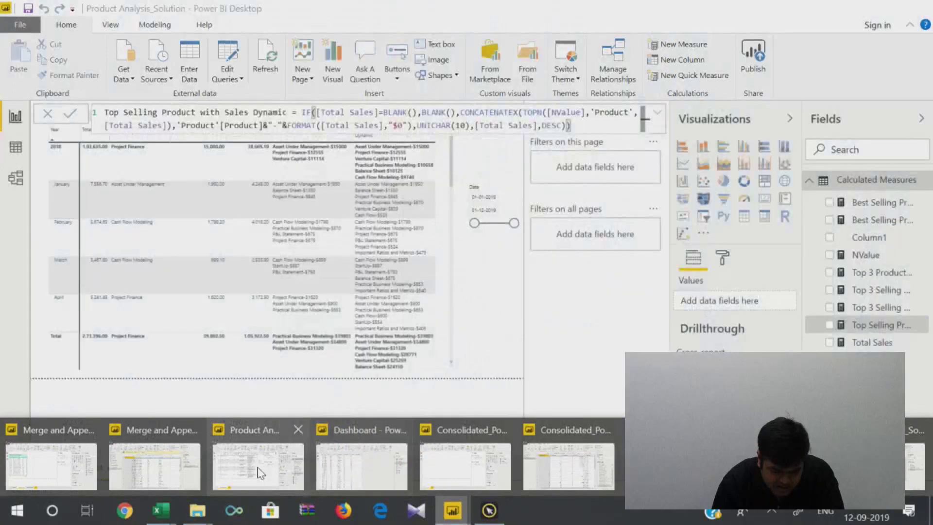
{"action": "left_click", "coordinate": [259, 466]}
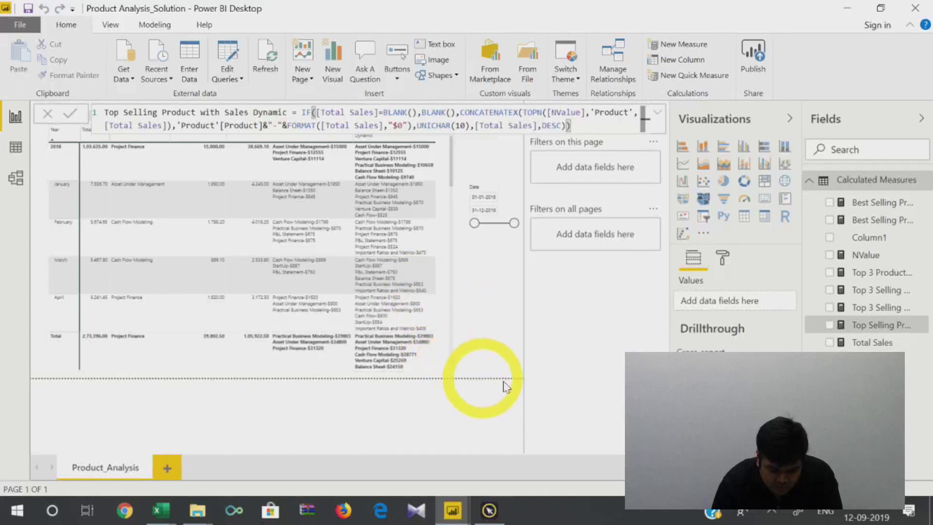
Set the Product_Analysis page view to Fit to Width and collapse the Visualizations and Fields panes to enlarge the report
{"action": "left_click", "coordinate": [110, 24]}
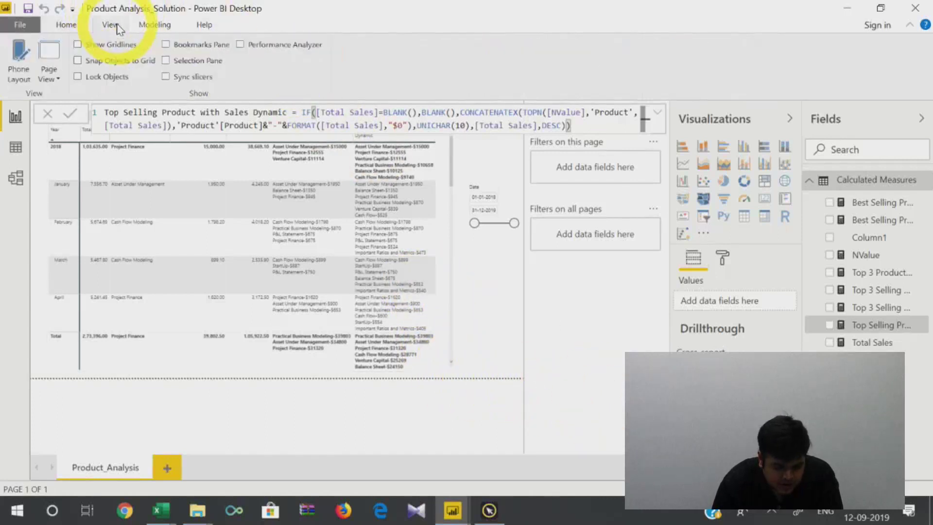
{"action": "left_click", "coordinate": [47, 80]}
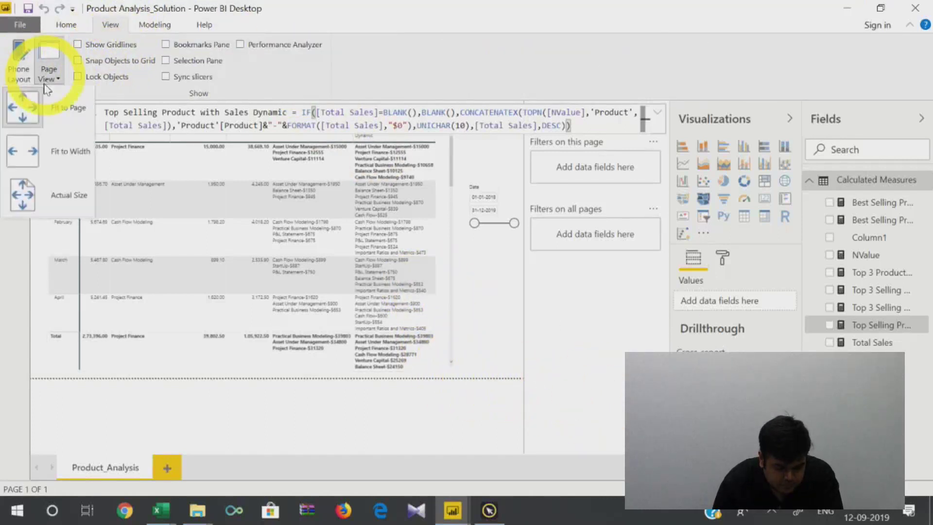
{"action": "left_click", "coordinate": [60, 114]}
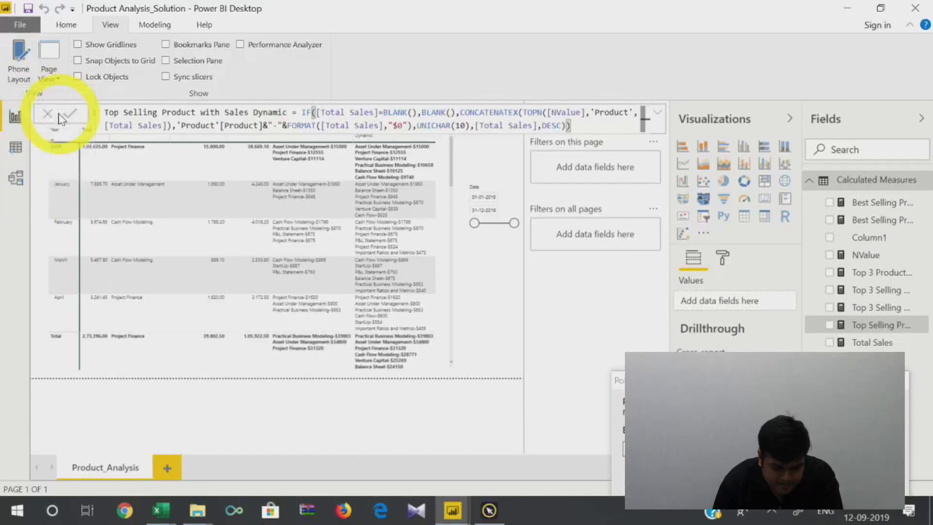
{"action": "left_click", "coordinate": [50, 72]}
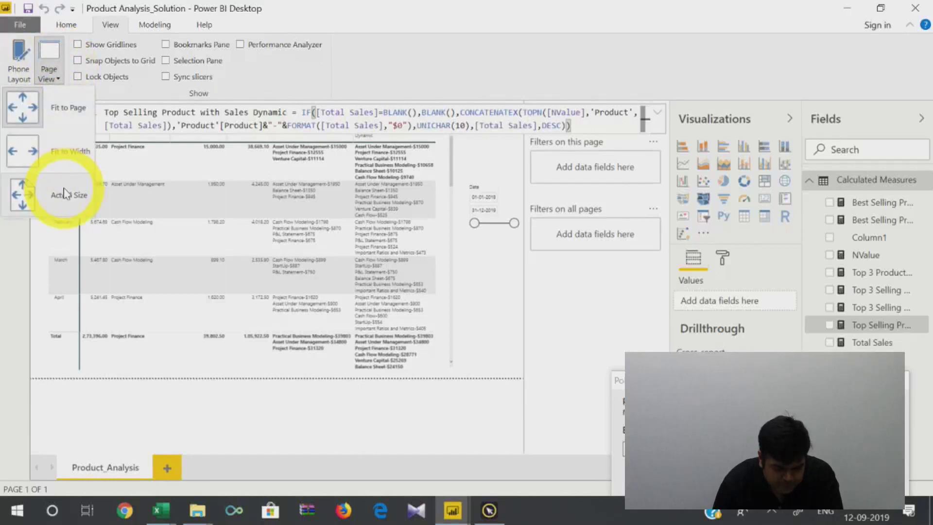
{"action": "left_click", "coordinate": [70, 152]}
{"action": "left_click", "coordinate": [795, 119]}
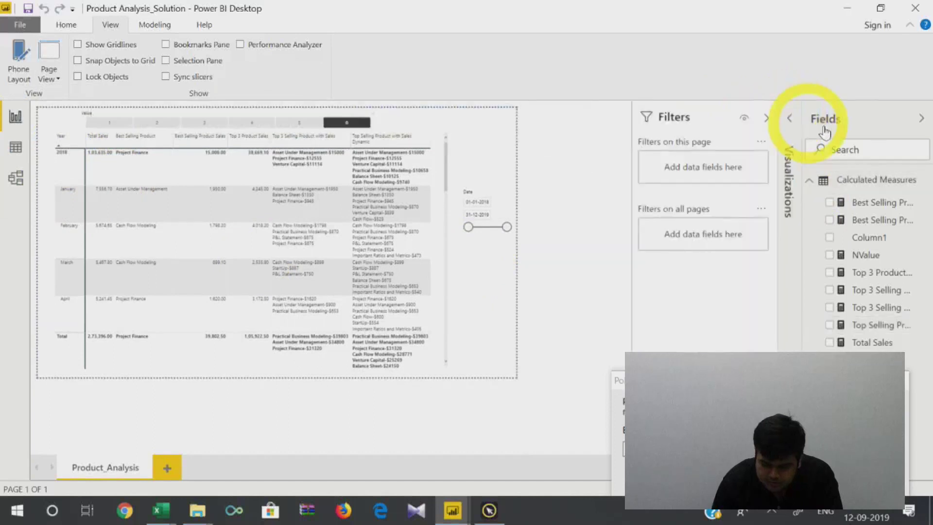
{"action": "left_click", "coordinate": [918, 118]}
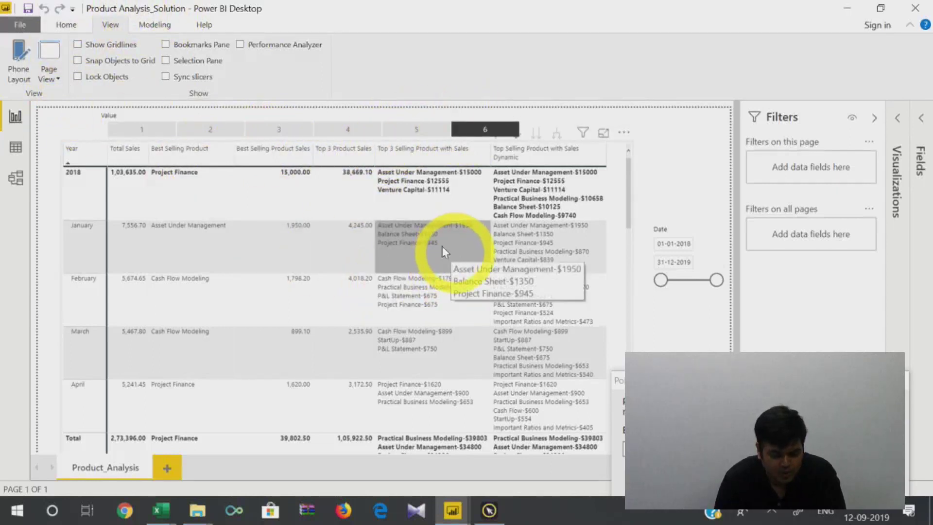
Set the Value slicer to 2, 3 and finally 4 to compare the dynamic top selling products column
{"action": "left_click", "coordinate": [210, 138]}
{"action": "left_click", "coordinate": [209, 129]}
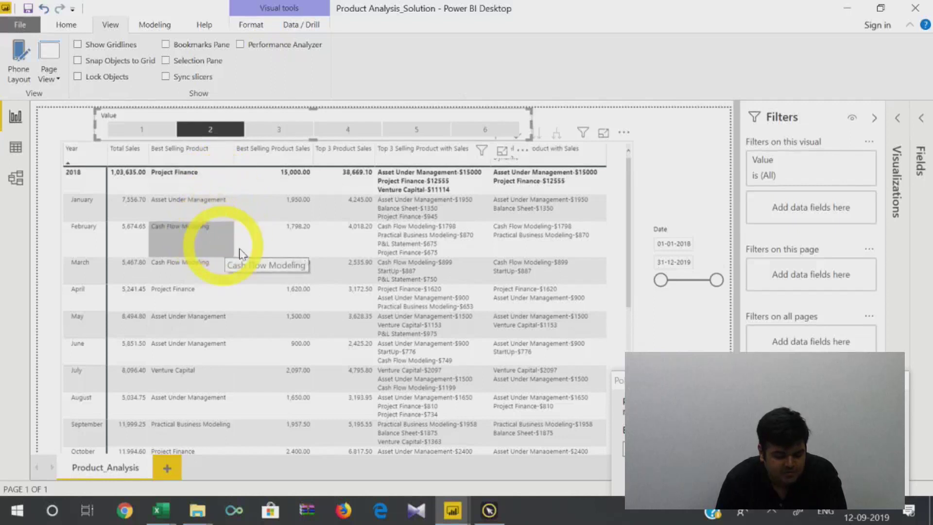
{"action": "left_click", "coordinate": [276, 130]}
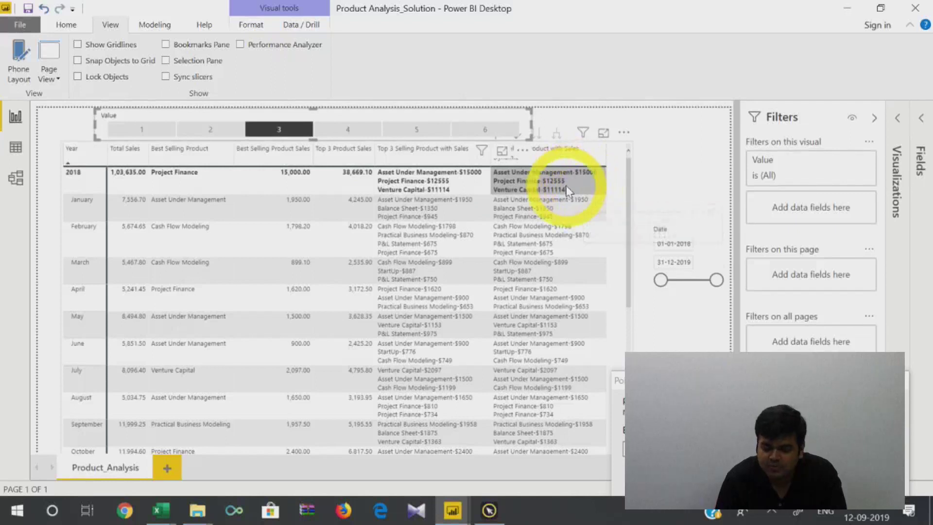
{"action": "left_click", "coordinate": [362, 130]}
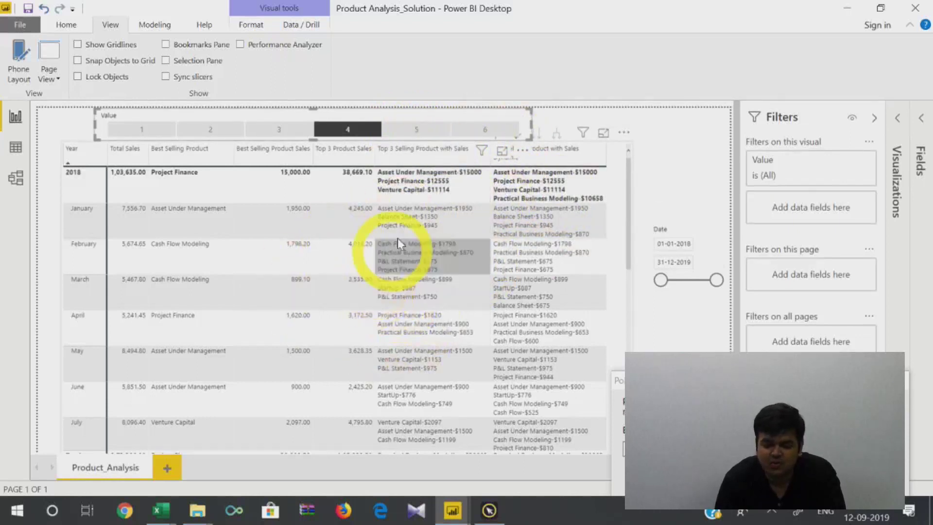
Select the product sales matrix and review the fields used as its values
{"action": "left_click", "coordinate": [79, 24]}
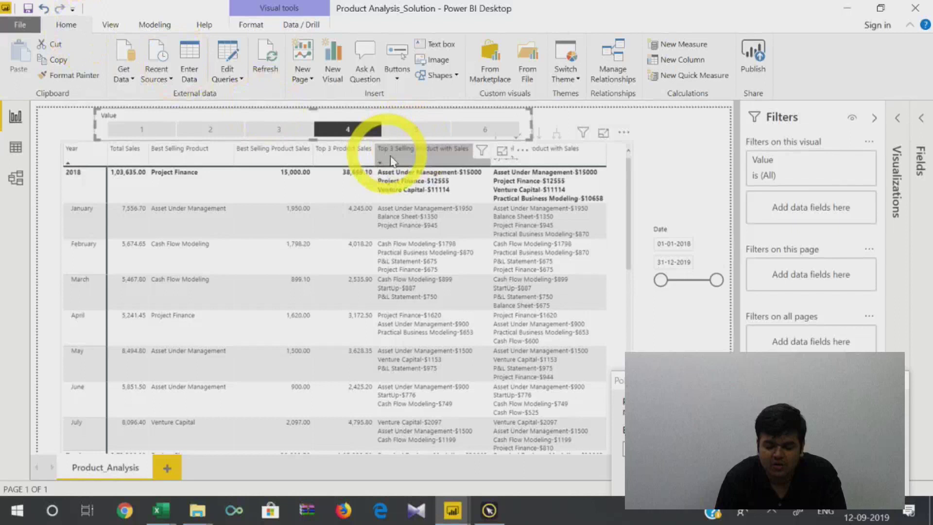
{"action": "left_click", "coordinate": [530, 197]}
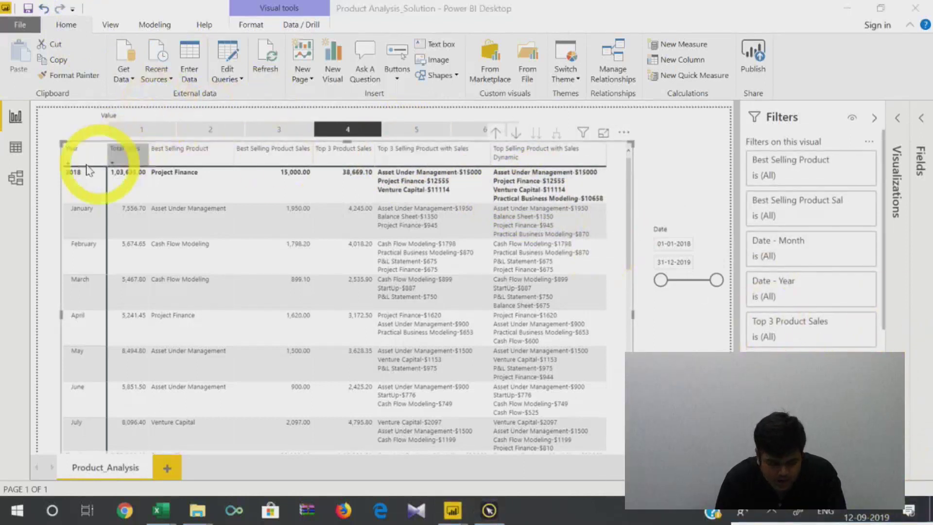
{"action": "left_click", "coordinate": [895, 151]}
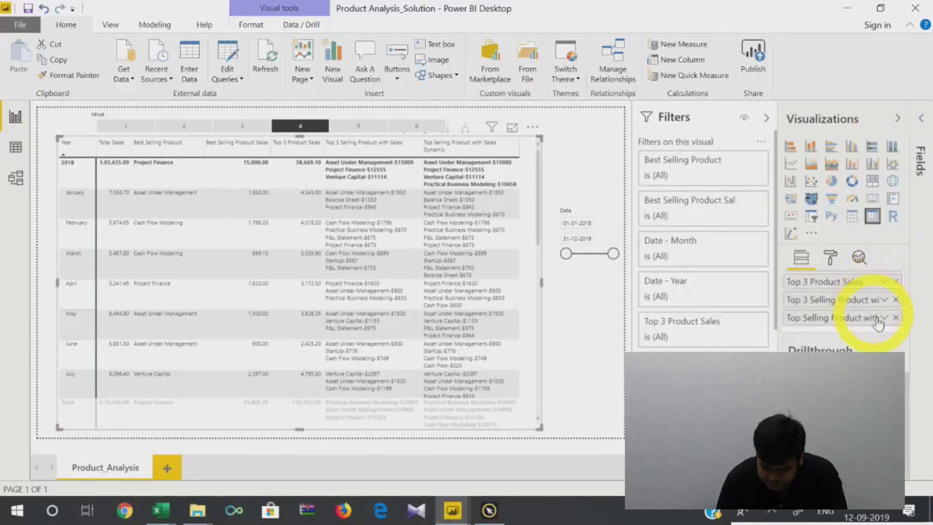
{"action": "scroll", "coordinate": [863, 346], "scroll_direction": "up", "scroll_amount": 3}
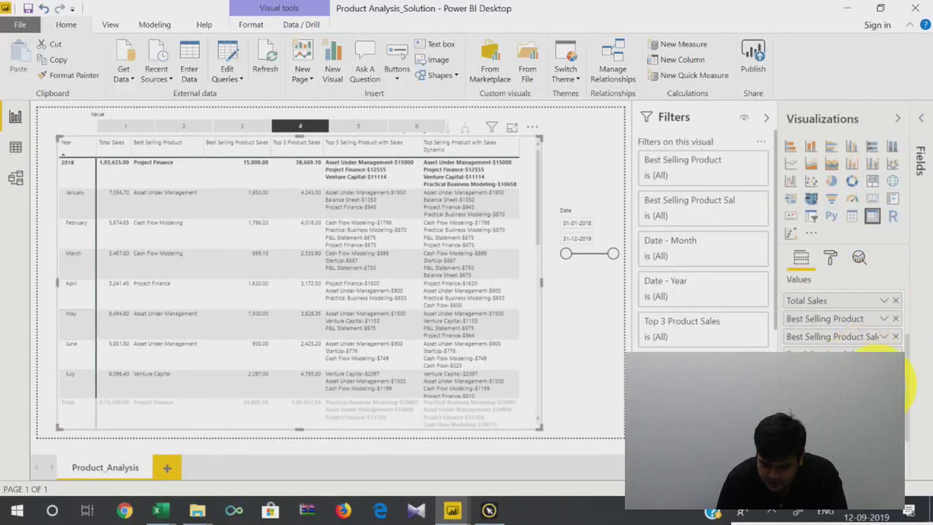
Expand the Product table and the Calculated Measures, and open the formula of the Top Selling Product with Sales Dynamic measure
{"action": "left_click", "coordinate": [766, 118]}
{"action": "left_click", "coordinate": [922, 117]}
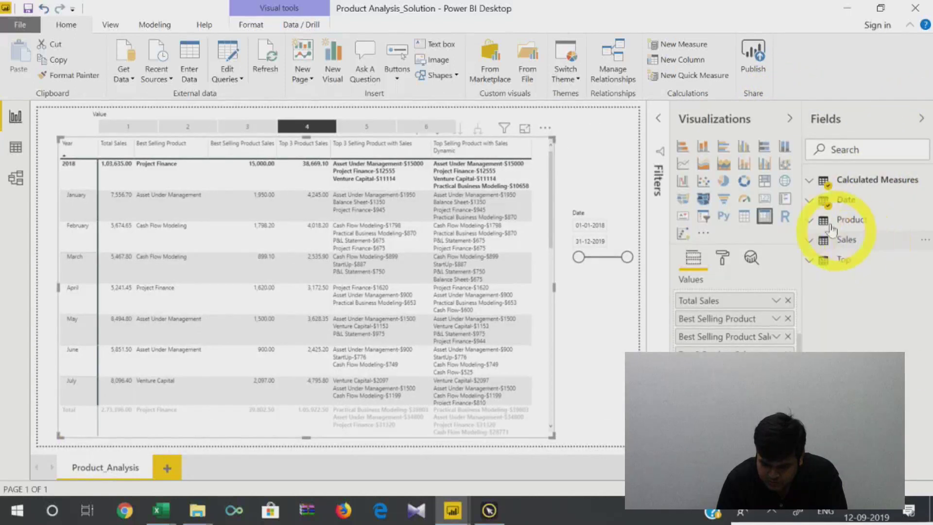
{"action": "left_click", "coordinate": [809, 220]}
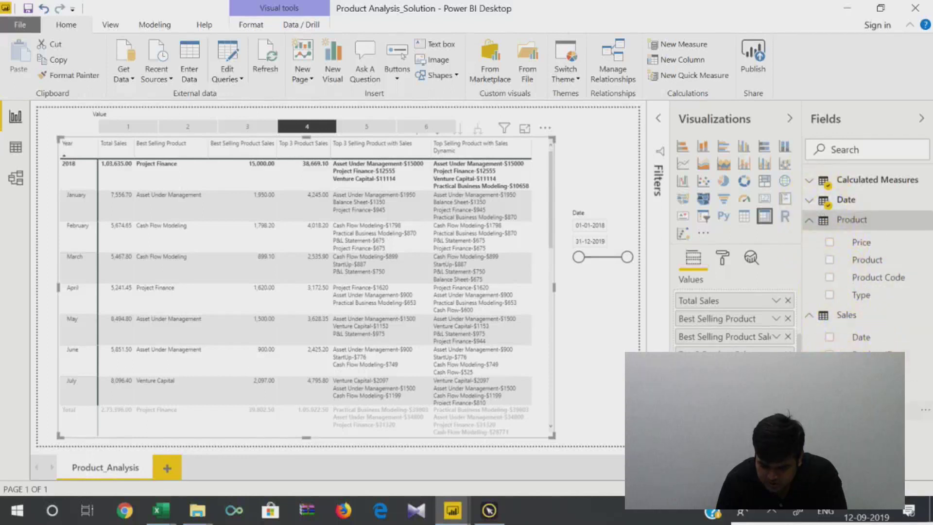
{"action": "left_click", "coordinate": [809, 180]}
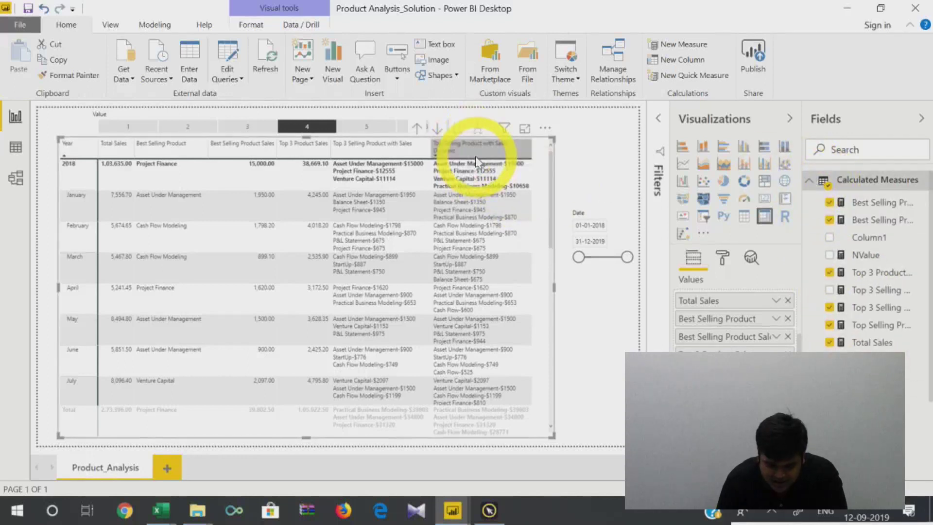
{"action": "left_click", "coordinate": [874, 327]}
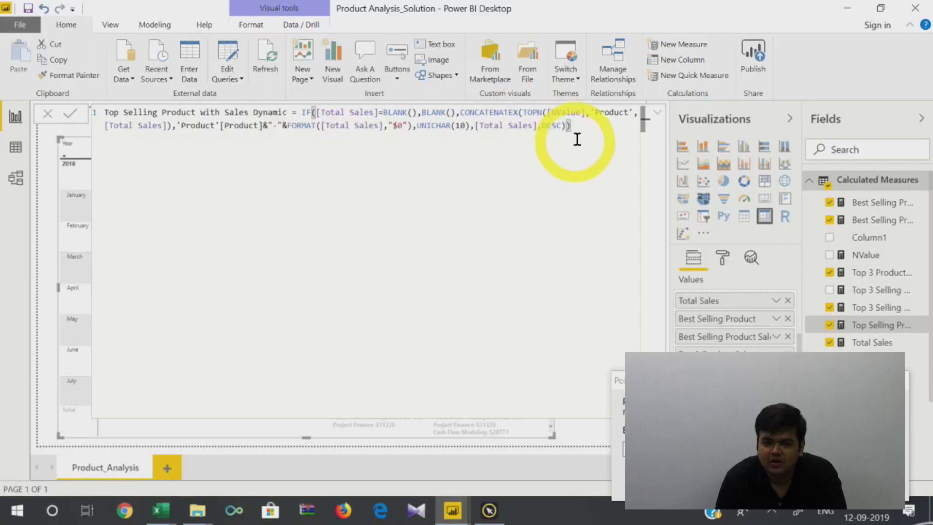
Leave the measure formula and set the Value slicer to 3 and then 5 to compare the dynamic top selling products column
{"action": "left_click", "coordinate": [408, 166]}
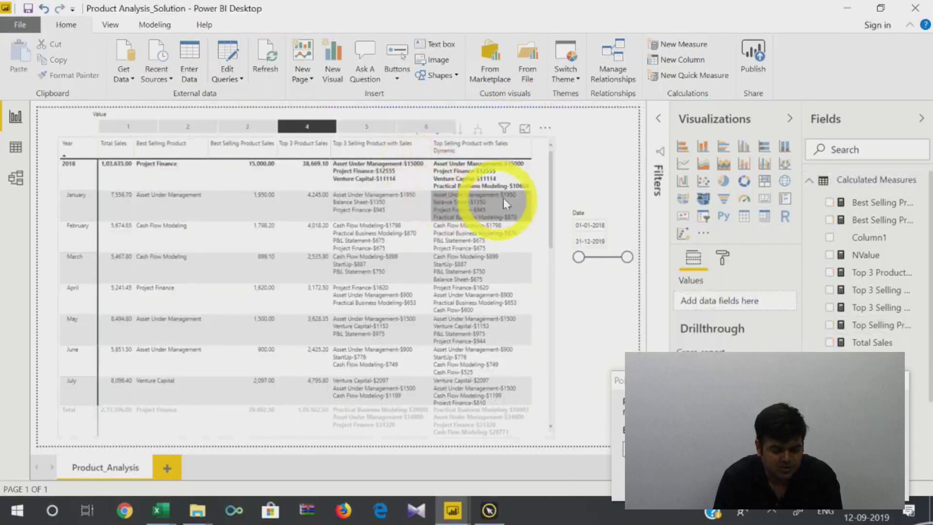
{"action": "left_click", "coordinate": [248, 127]}
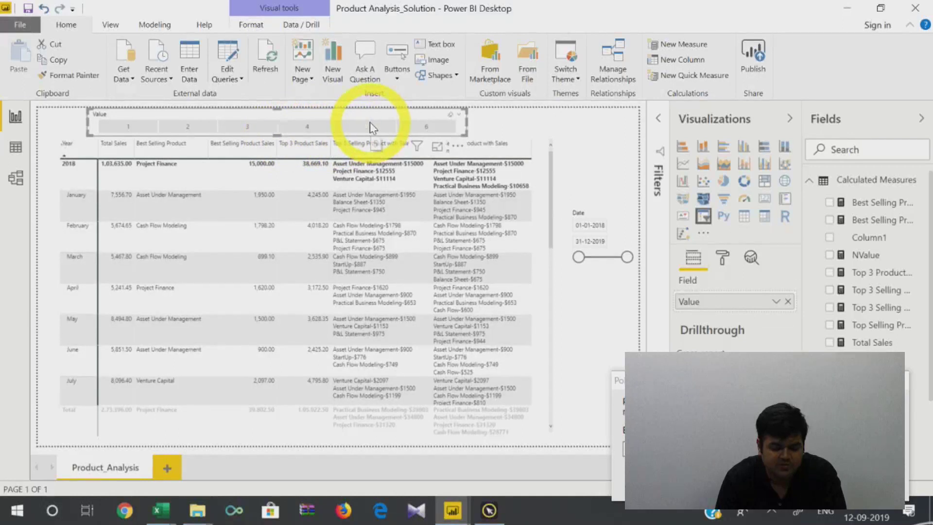
{"action": "left_click", "coordinate": [369, 127]}
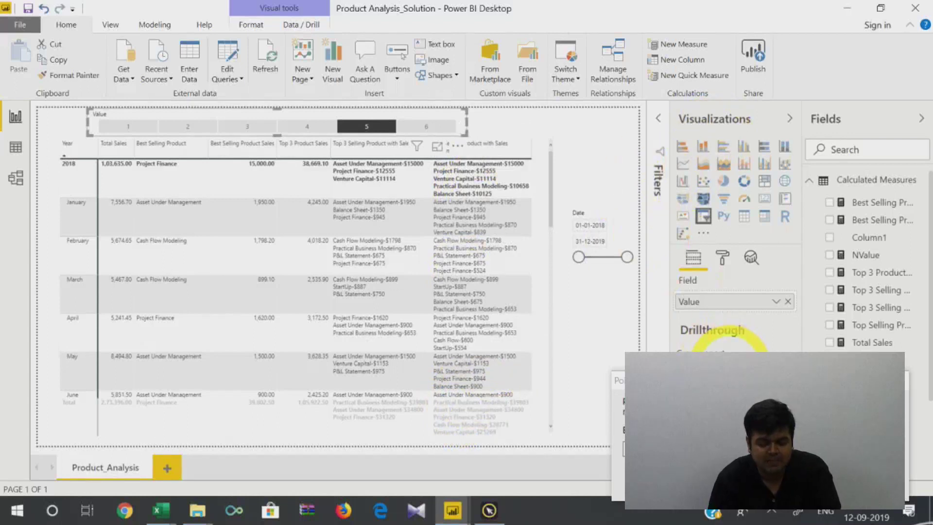
Close the Product_Analysis_Solution, Dashboard and Pivot-Unpivot_Solution reports, bringing up the Dashboard file's HR_Dashboard page before closing it
{"action": "left_click", "coordinate": [915, 8]}
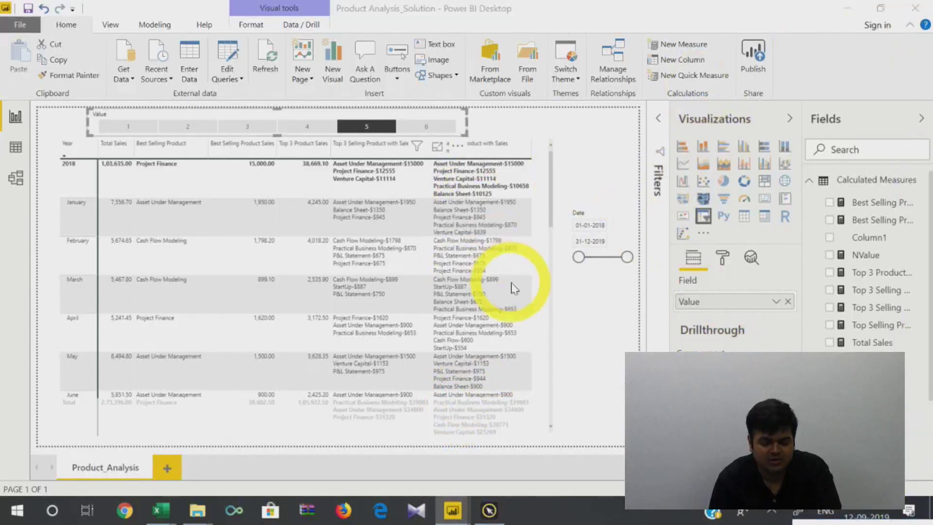
{"action": "left_click", "coordinate": [535, 274]}
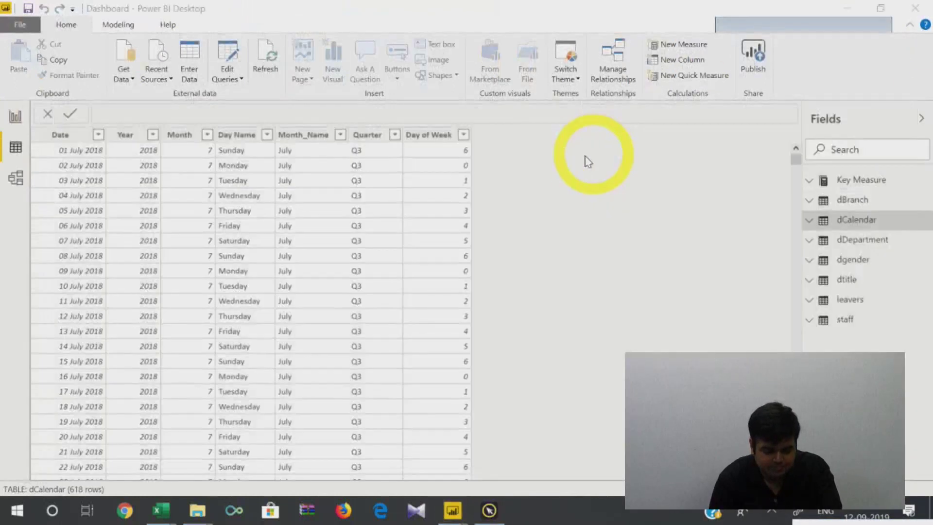
{"action": "left_click", "coordinate": [15, 117]}
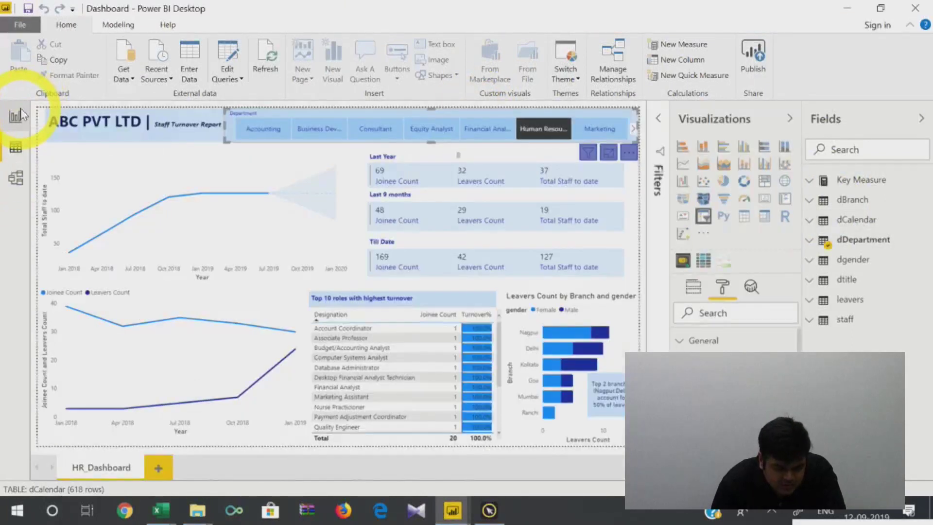
{"action": "left_click", "coordinate": [916, 7]}
{"action": "left_click", "coordinate": [535, 273]}
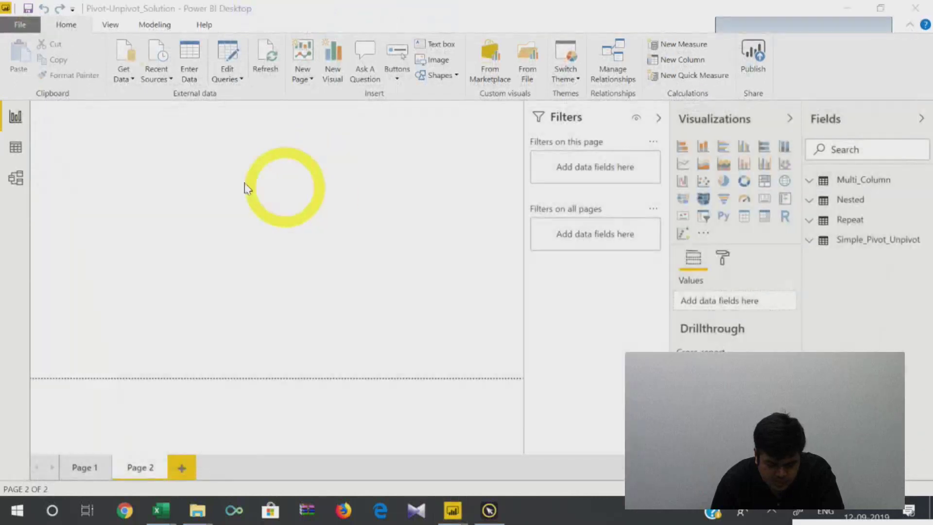
{"action": "left_click", "coordinate": [912, 6]}
{"action": "left_click", "coordinate": [536, 275]}
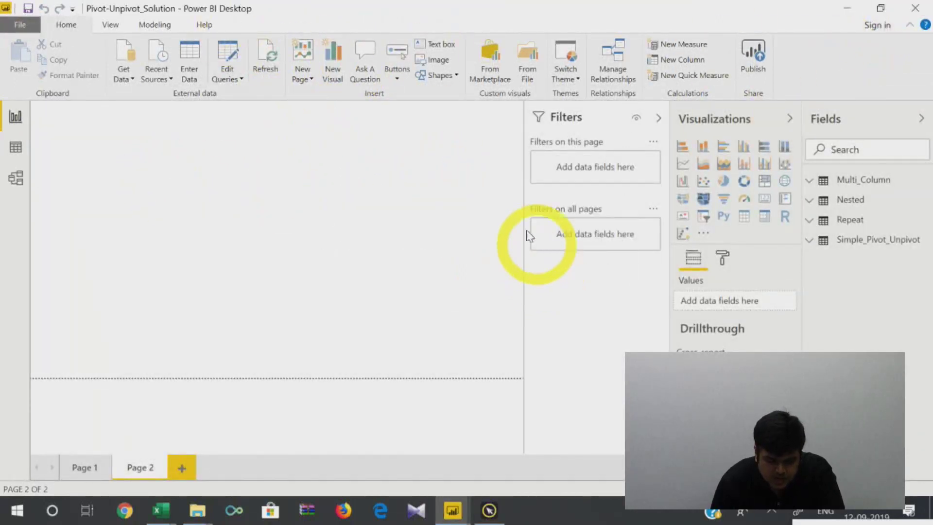
{"action": "left_click", "coordinate": [916, 7]}
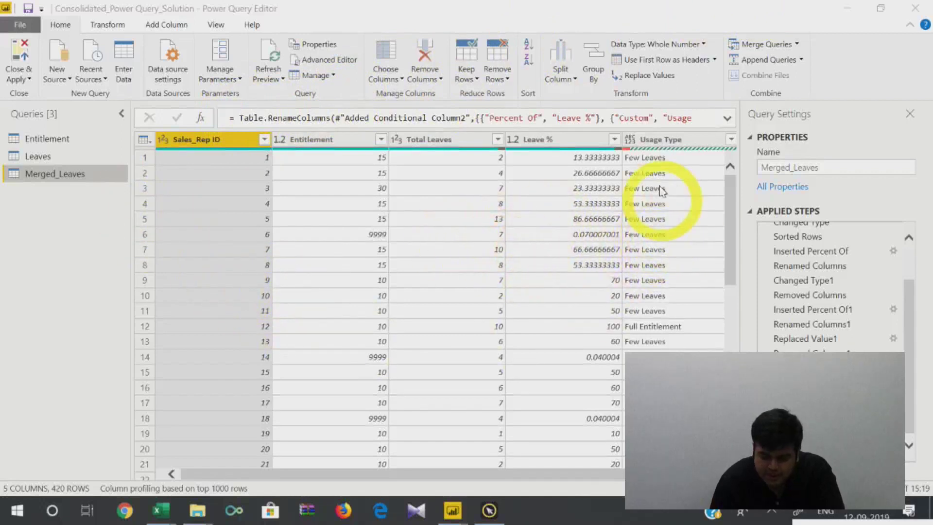
Start a conditional column in the Merged_Leaves query, add two Else If rules to demonstrate the options, and cancel it
{"action": "left_click", "coordinate": [664, 162]}
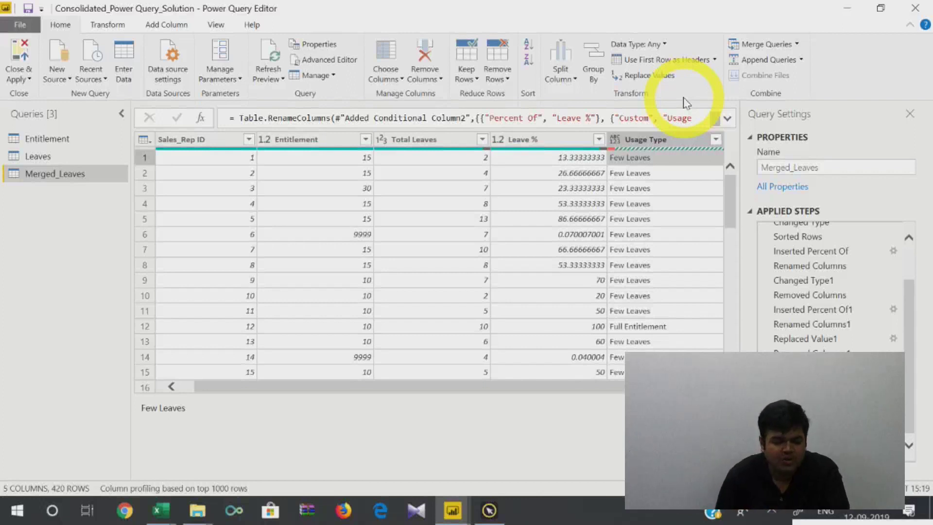
{"action": "left_click", "coordinate": [122, 27]}
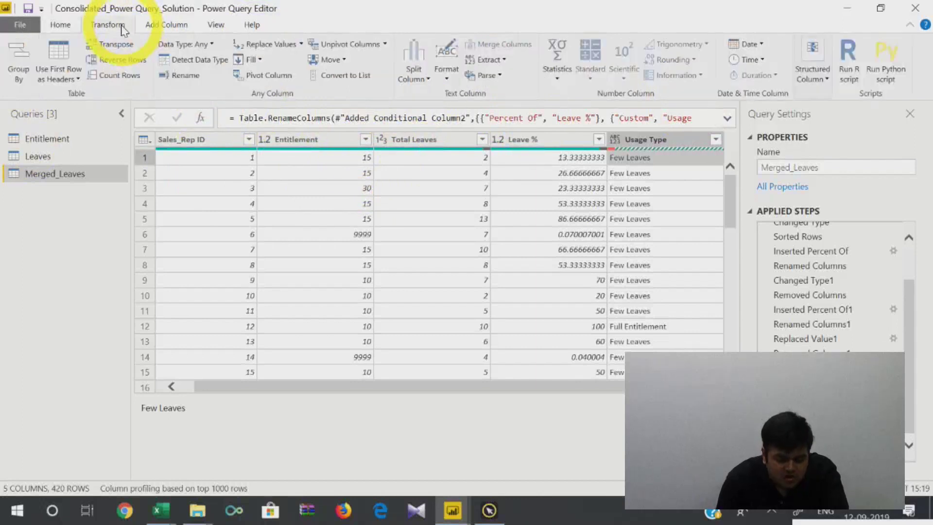
{"action": "left_click", "coordinate": [58, 29]}
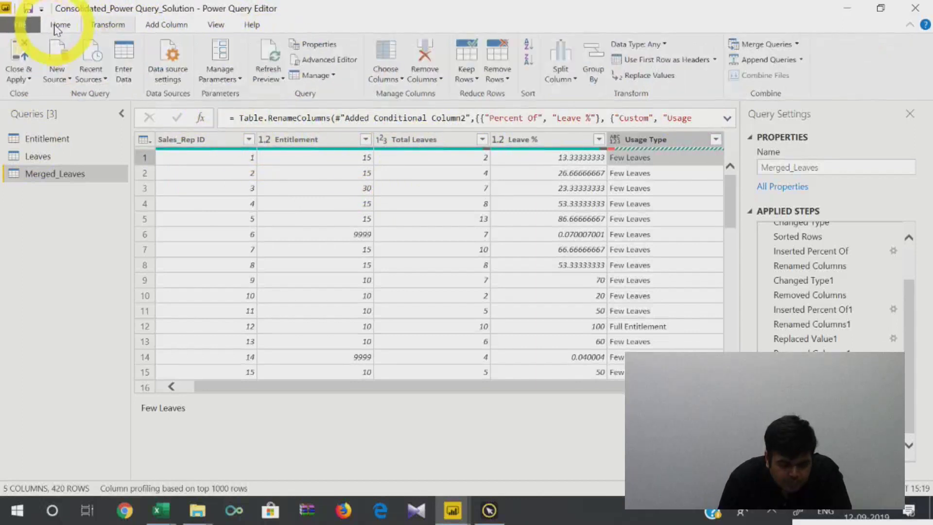
{"action": "left_click", "coordinate": [171, 31]}
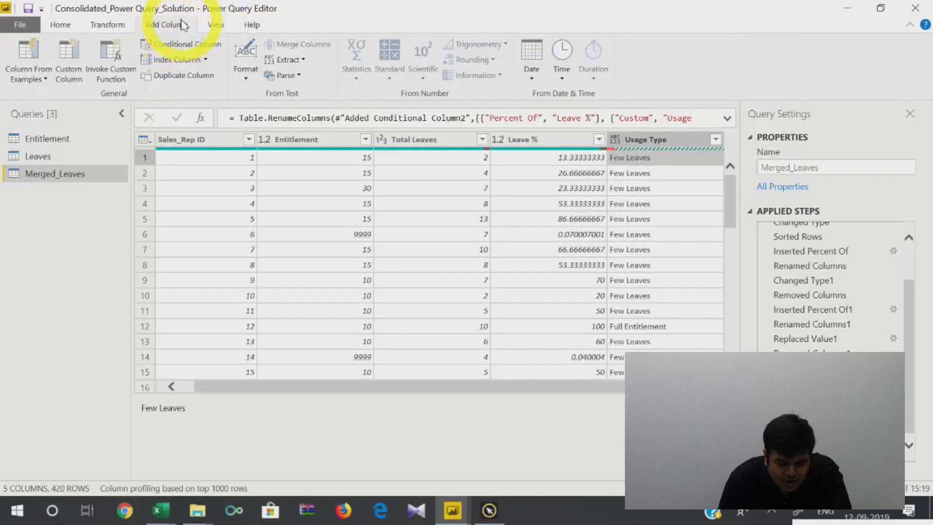
{"action": "left_click", "coordinate": [186, 47]}
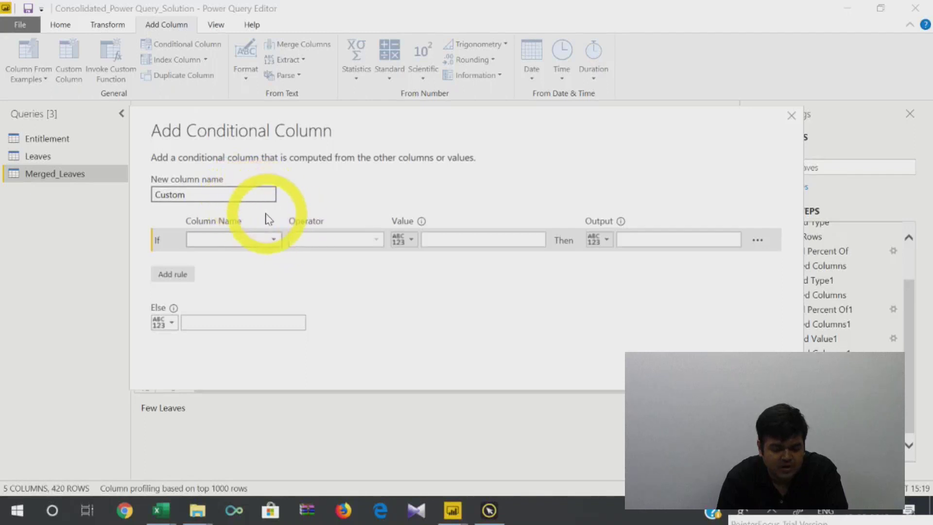
{"action": "left_click", "coordinate": [159, 275]}
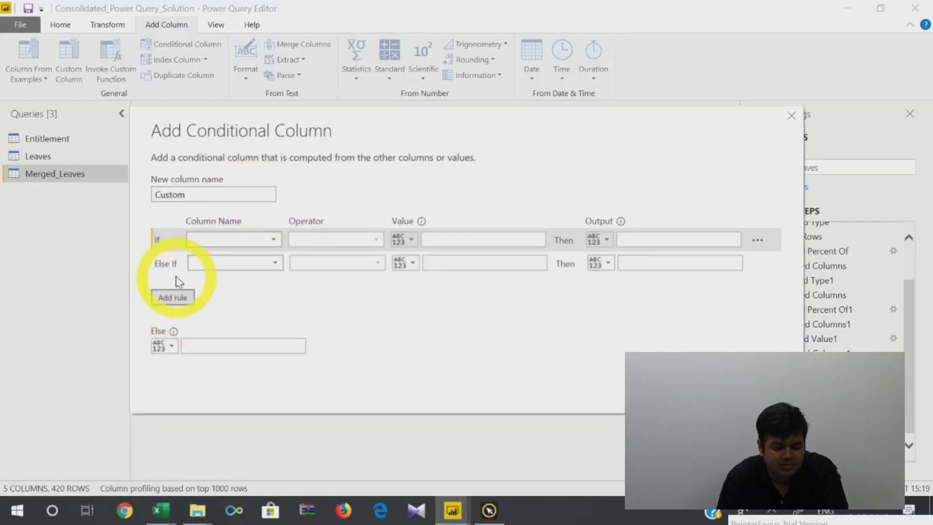
{"action": "left_click", "coordinate": [172, 298]}
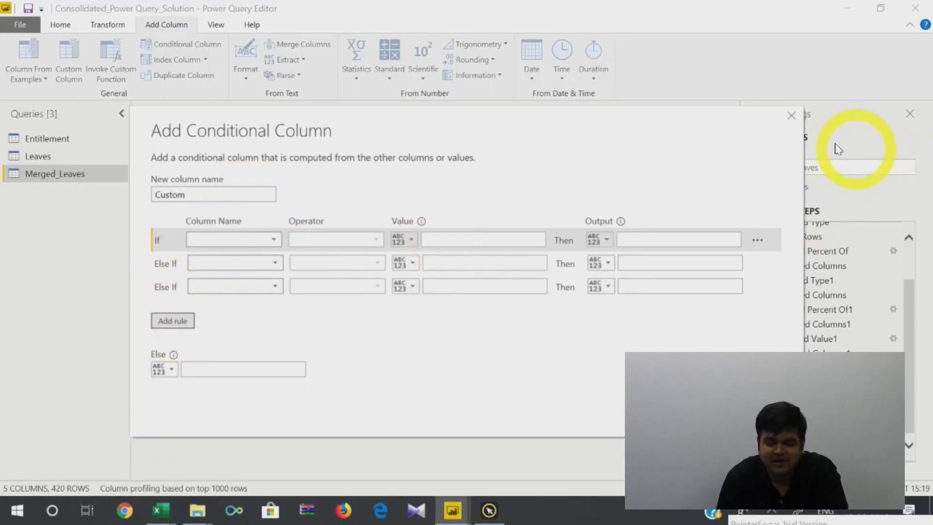
{"action": "left_click", "coordinate": [791, 115]}
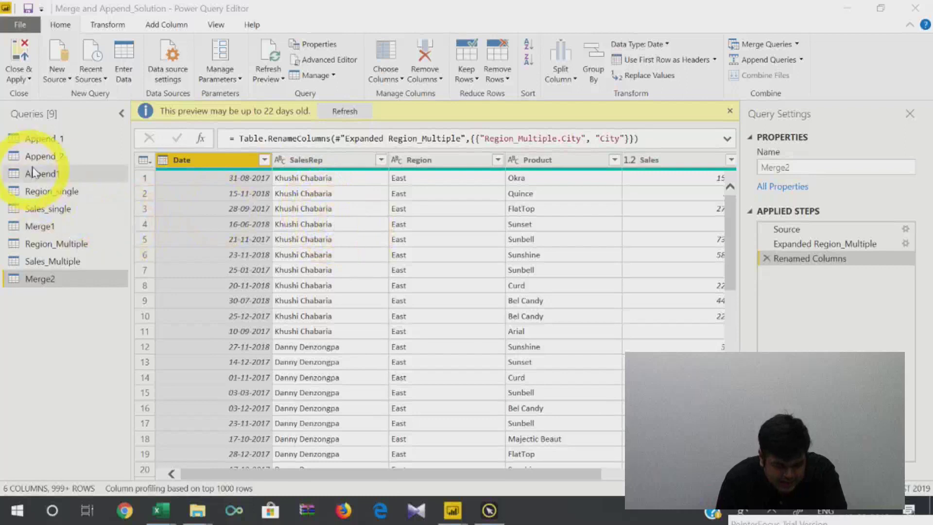
Close the Merge and Append_Solution query editor and report, and the Consolidated_Power Query_Solution report
{"action": "left_click", "coordinate": [915, 9]}
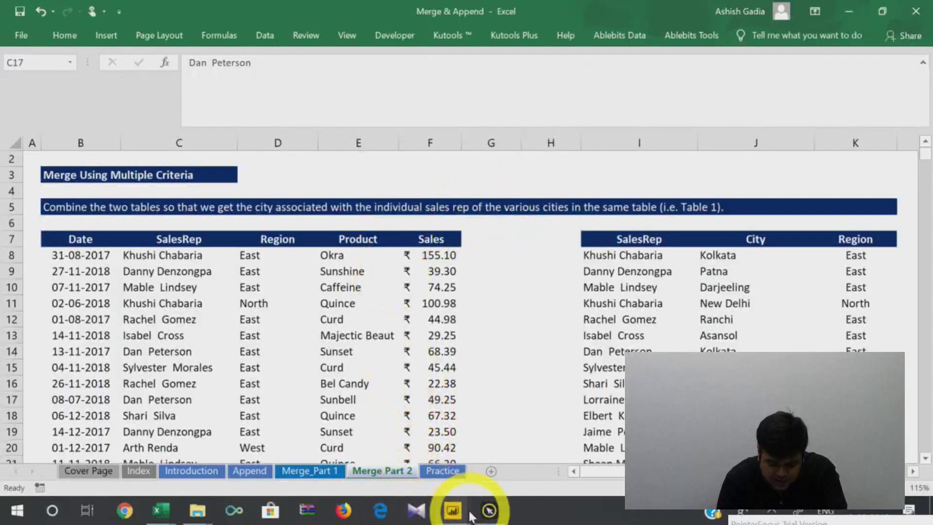
{"action": "mouse_move", "coordinate": [453, 505]}
{"action": "left_click", "coordinate": [481, 430]}
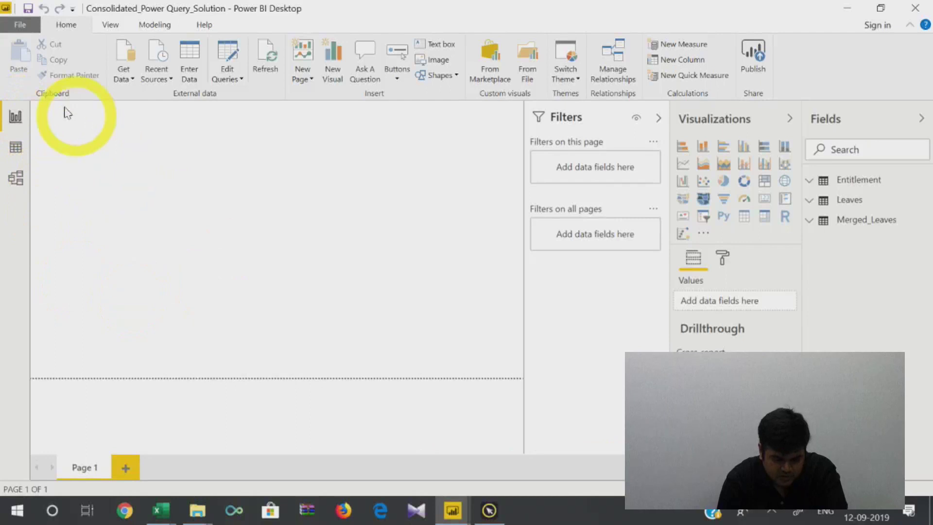
{"action": "left_click", "coordinate": [16, 147]}
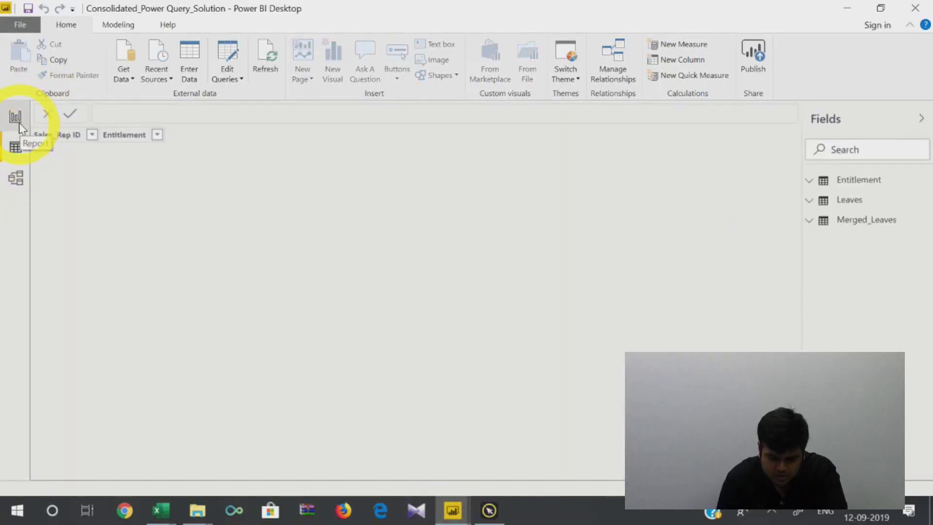
{"action": "left_click", "coordinate": [17, 122]}
{"action": "mouse_move", "coordinate": [452, 511]}
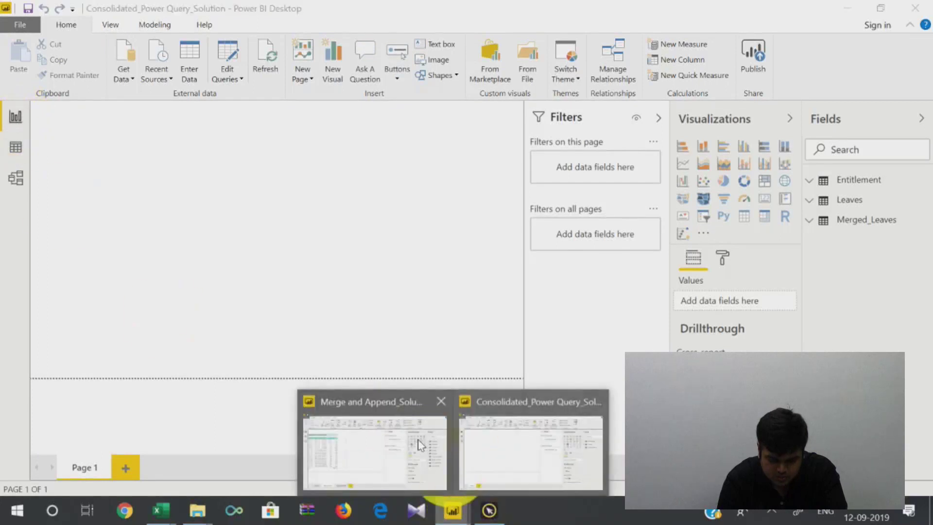
{"action": "left_click", "coordinate": [417, 440]}
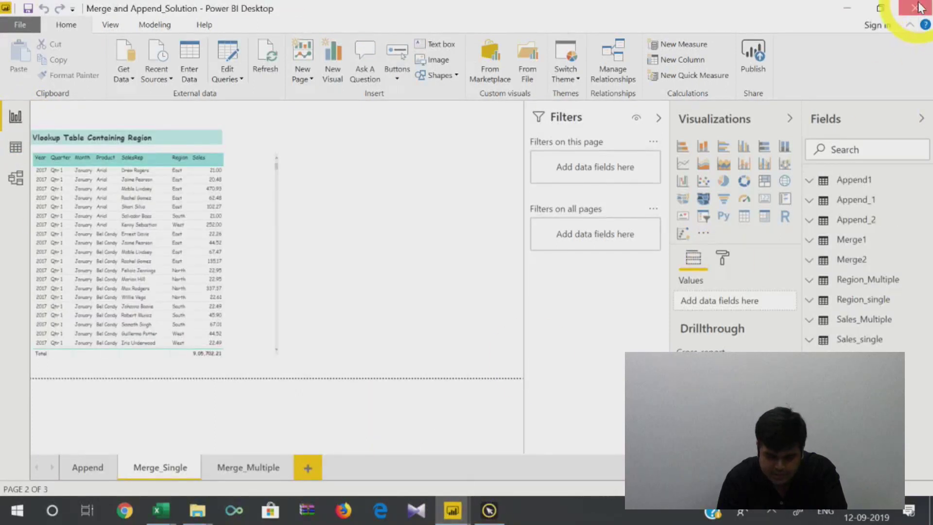
{"action": "left_click", "coordinate": [919, 7]}
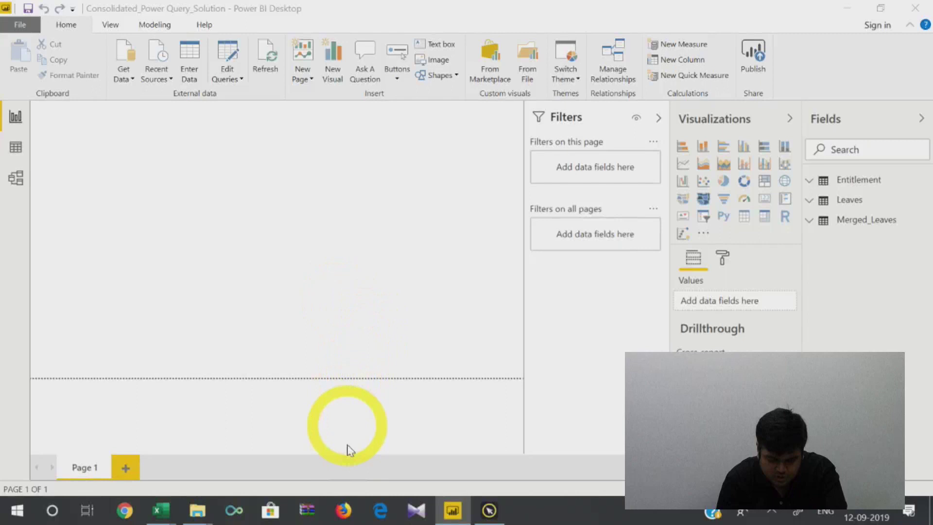
{"action": "left_click", "coordinate": [529, 276]}
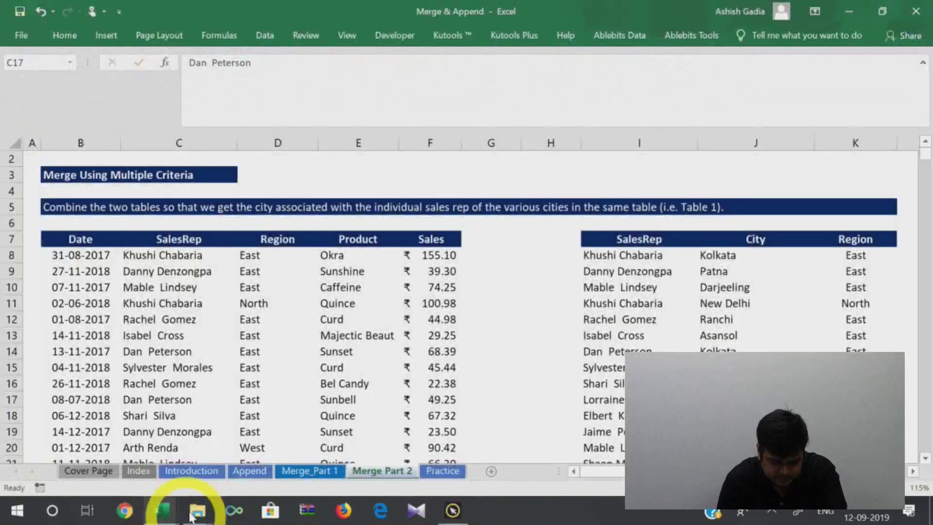
Switch to File Explorer and open the Power BI Dashboard file from the 6.Sample_Dashboard folder in Demo_Power Bi
{"action": "mouse_move", "coordinate": [197, 510]}
{"action": "left_click", "coordinate": [258, 430]}
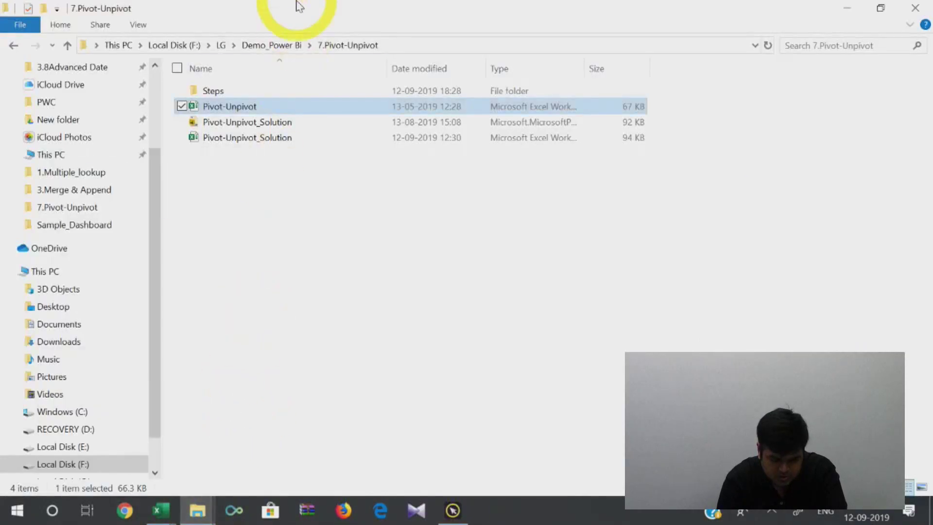
{"action": "left_click", "coordinate": [272, 45]}
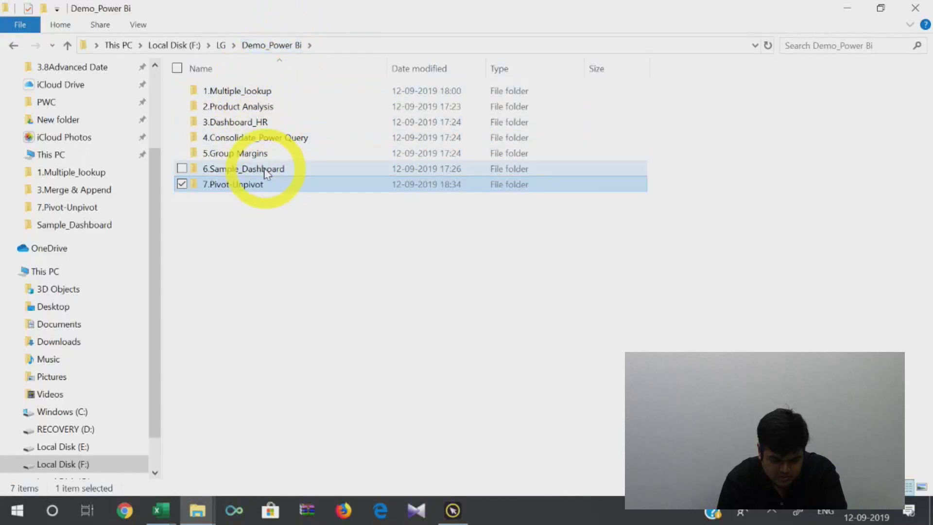
{"action": "double_click", "coordinate": [262, 168]}
{"action": "double_click", "coordinate": [253, 90]}
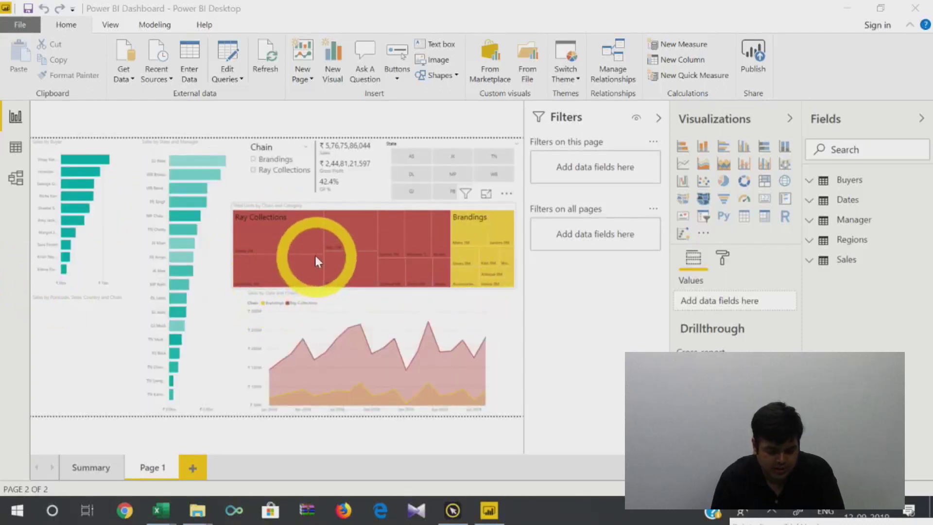
Cross-filter Page 1 by three Ray Collections categories in the treemap, starting with Kids, and select the postcode and state map visual
{"action": "left_click", "coordinate": [370, 247]}
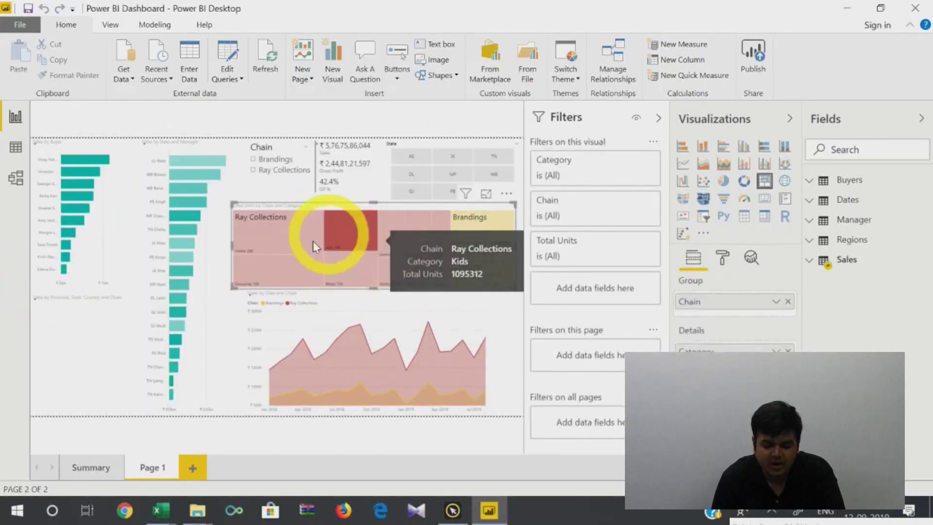
{"action": "left_click", "coordinate": [310, 241]}
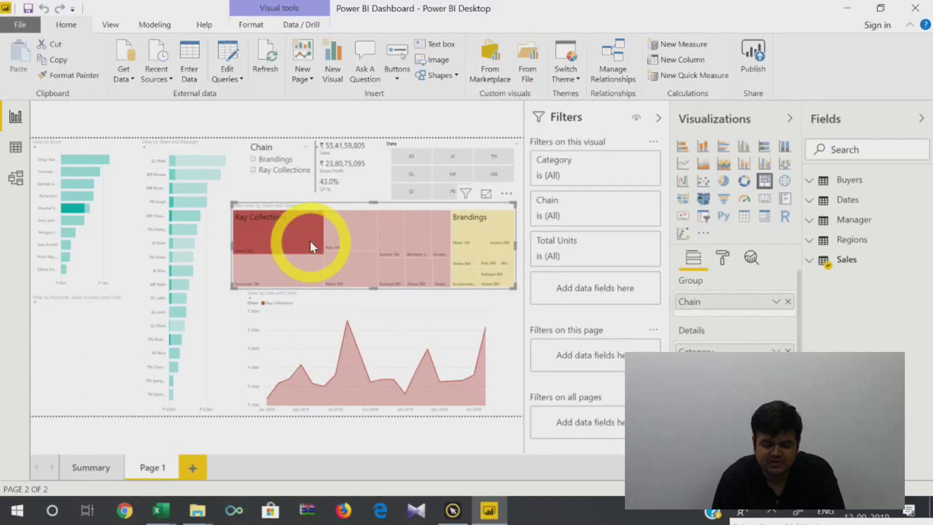
{"action": "left_click", "coordinate": [305, 267]}
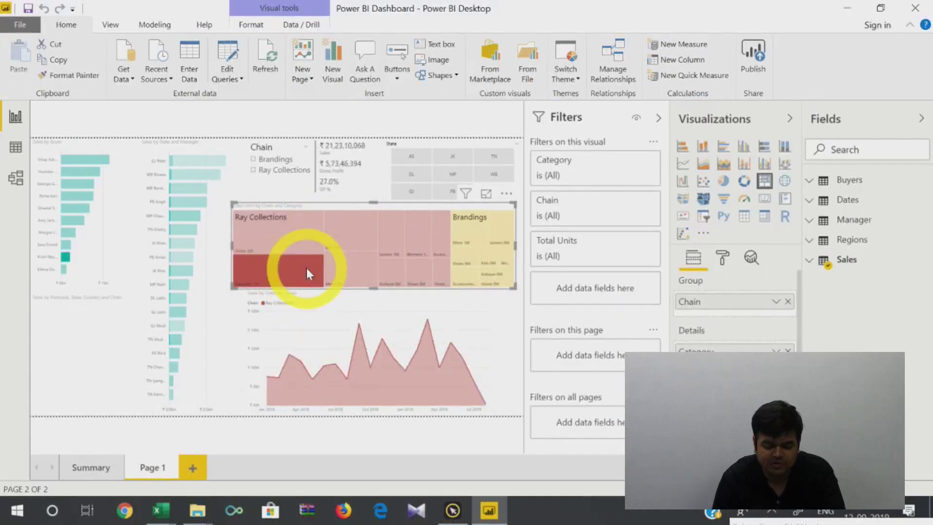
{"action": "left_click", "coordinate": [80, 325]}
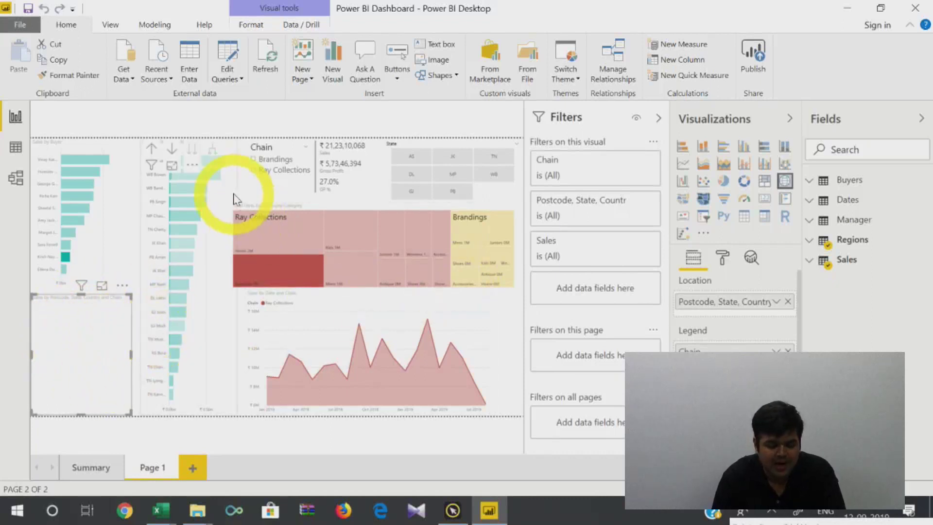
Highlight individual managers in the sales by state and manager bar chart, and select the Sales, Gross Profit and GP % card
{"action": "left_click", "coordinate": [210, 178]}
{"action": "left_click", "coordinate": [174, 249]}
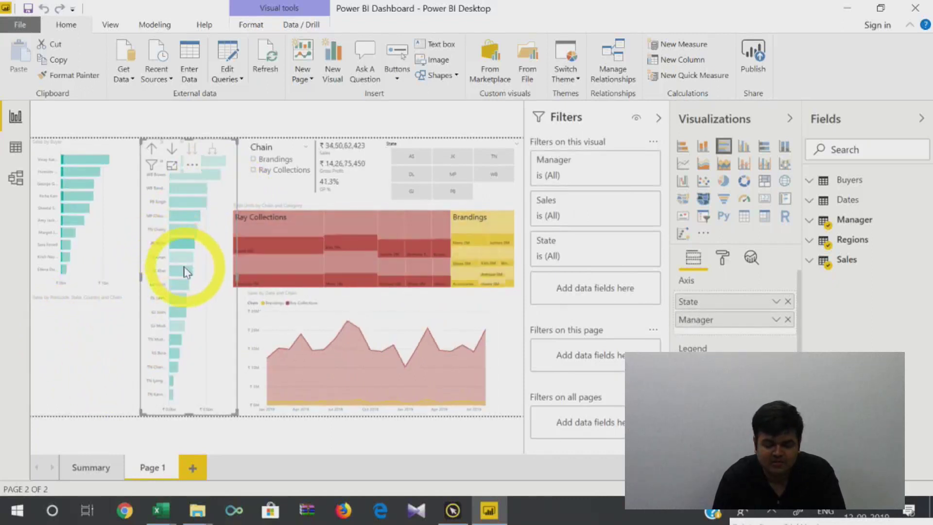
{"action": "left_click", "coordinate": [178, 270]}
{"action": "left_click", "coordinate": [365, 188]}
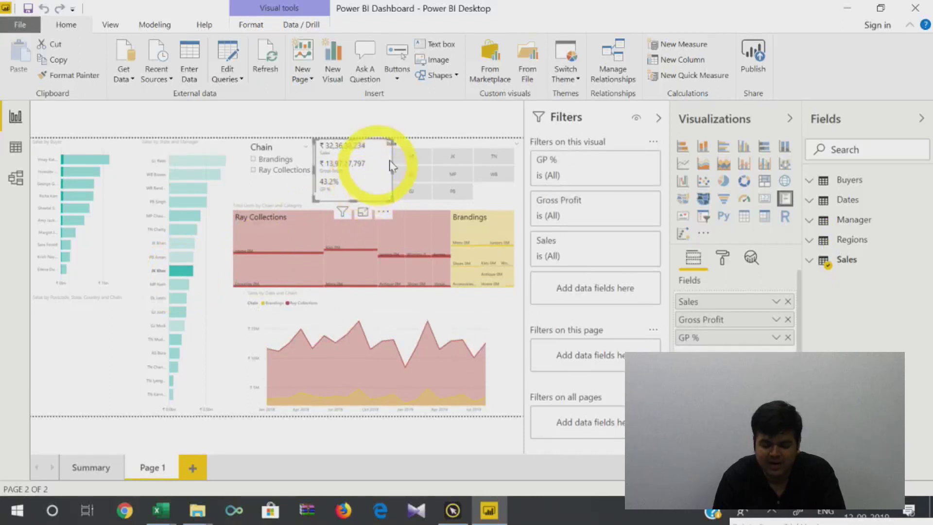
Set the State slicer to TN, MP and finally JK to see how the other visuals respond
{"action": "left_click", "coordinate": [499, 150]}
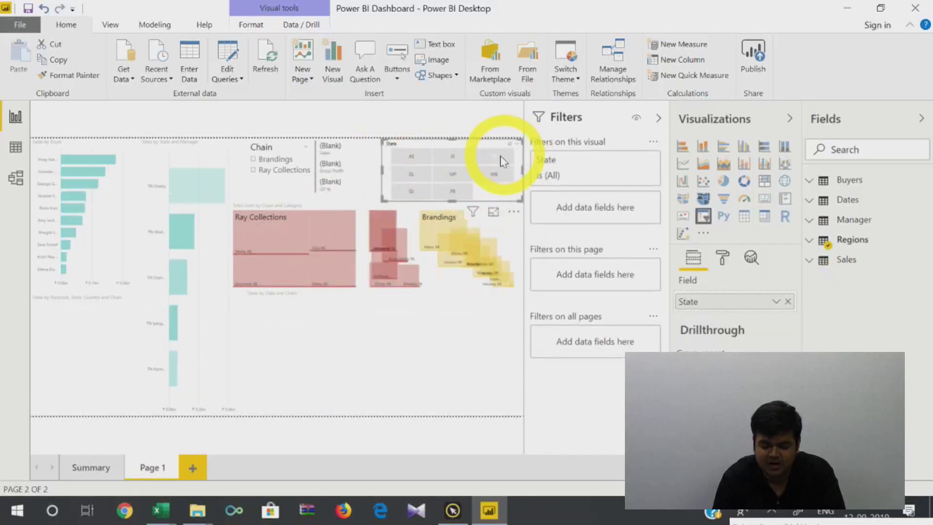
{"action": "left_click", "coordinate": [465, 179]}
{"action": "left_click", "coordinate": [453, 161]}
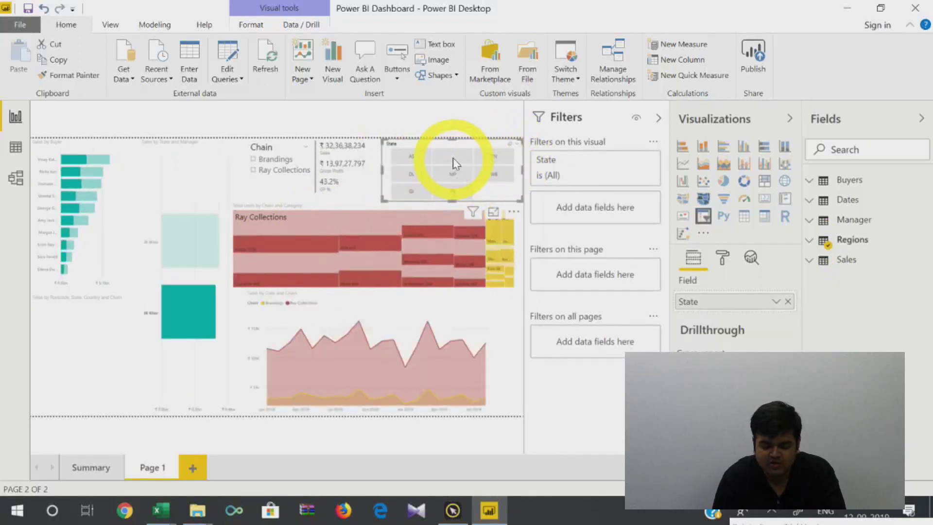
Set the State slicer to PB and finally AS, and cross-filter the page by the Brandings Accessories category in the treemap
{"action": "left_click", "coordinate": [456, 189]}
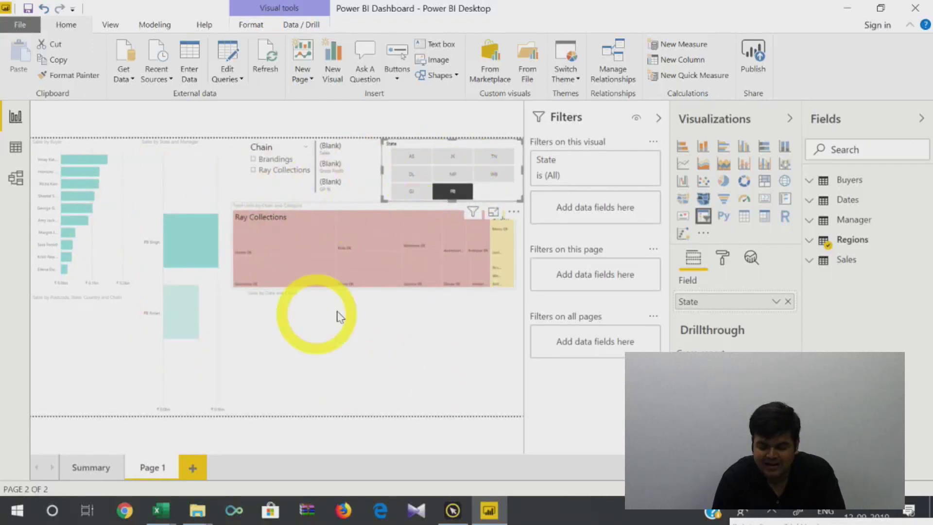
{"action": "left_click", "coordinate": [411, 164]}
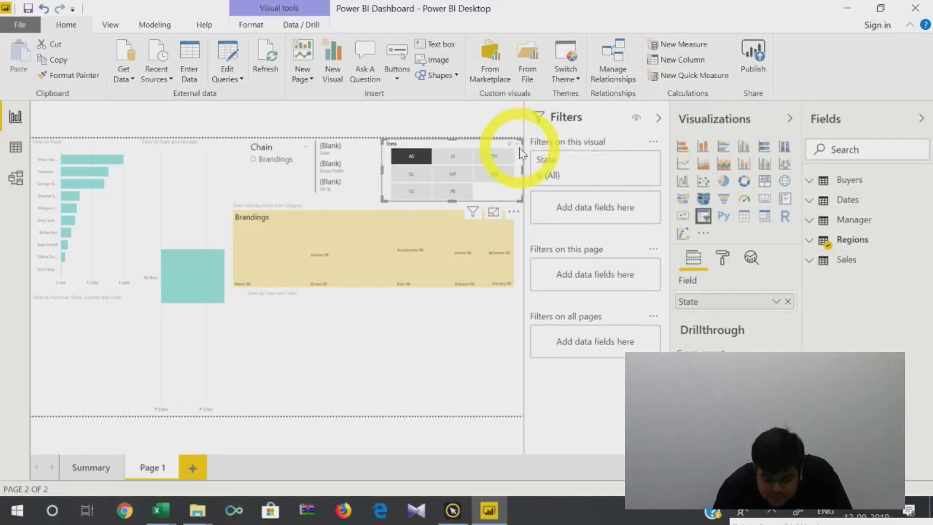
{"action": "left_click", "coordinate": [441, 256]}
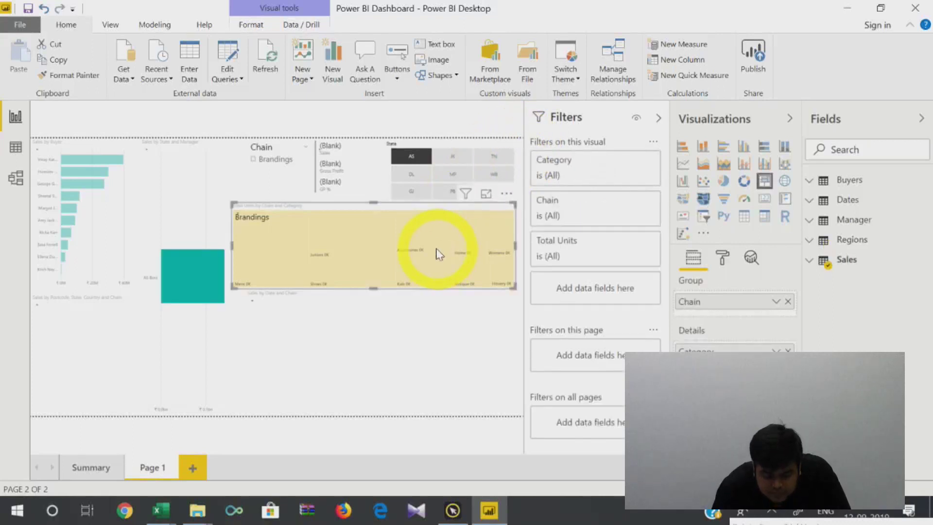
{"action": "left_click", "coordinate": [365, 167]}
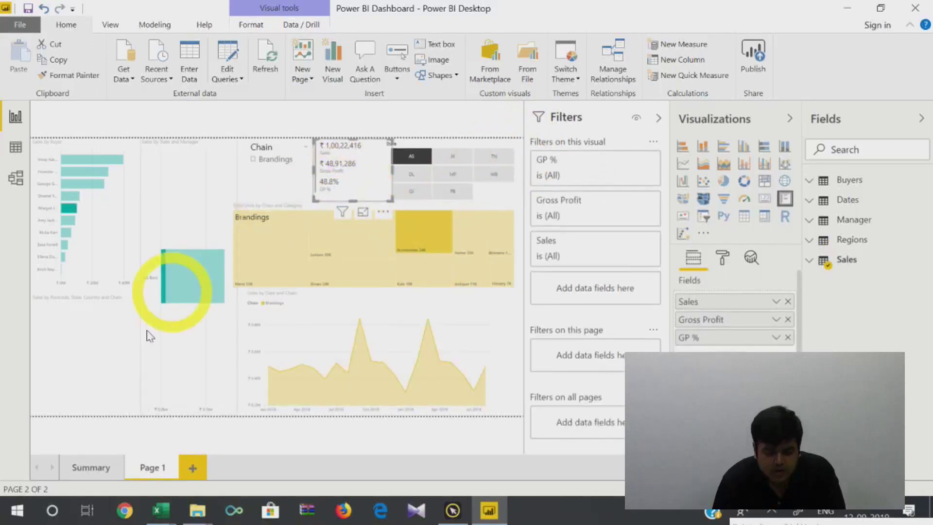
{"action": "left_click", "coordinate": [86, 359]}
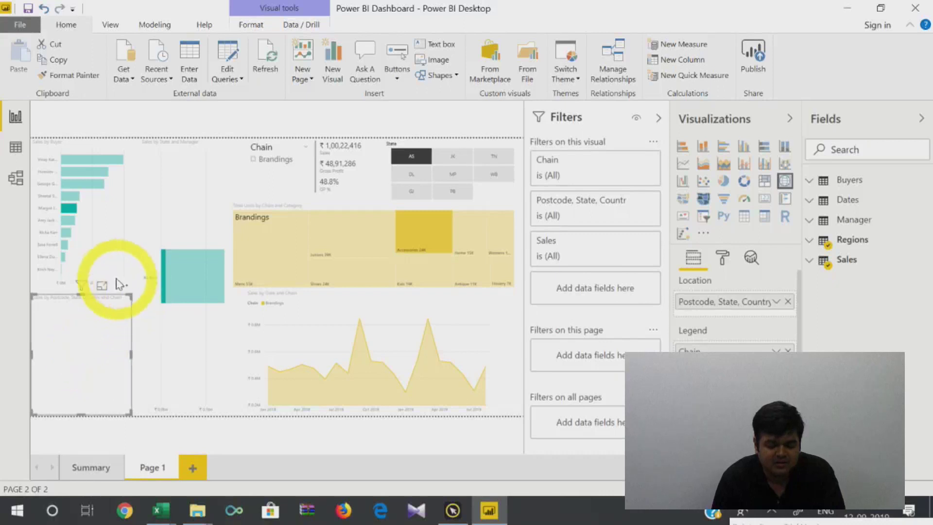
Highlight the AS manager's bar and the Juniors treemap category, and set the State slicer to DL
{"action": "left_click", "coordinate": [165, 278]}
{"action": "left_click", "coordinate": [204, 219]}
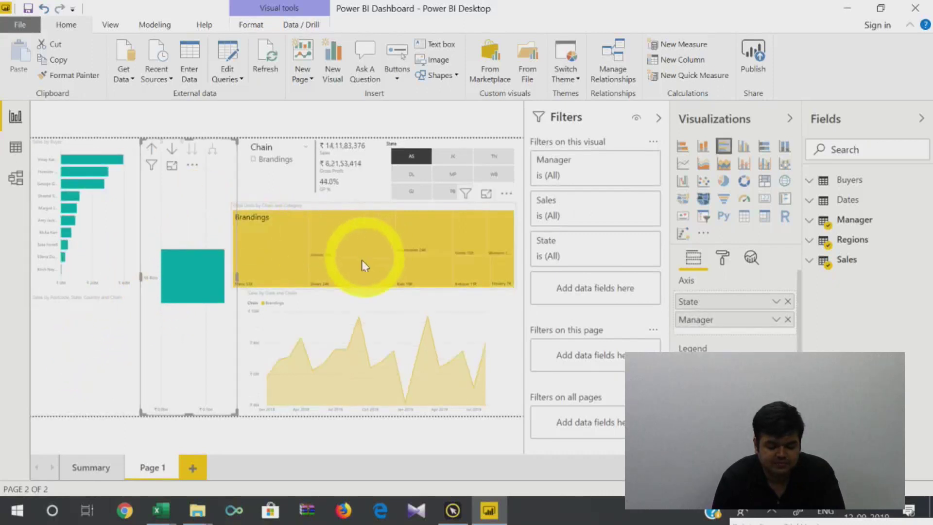
{"action": "left_click", "coordinate": [364, 260]}
{"action": "left_click", "coordinate": [374, 338]}
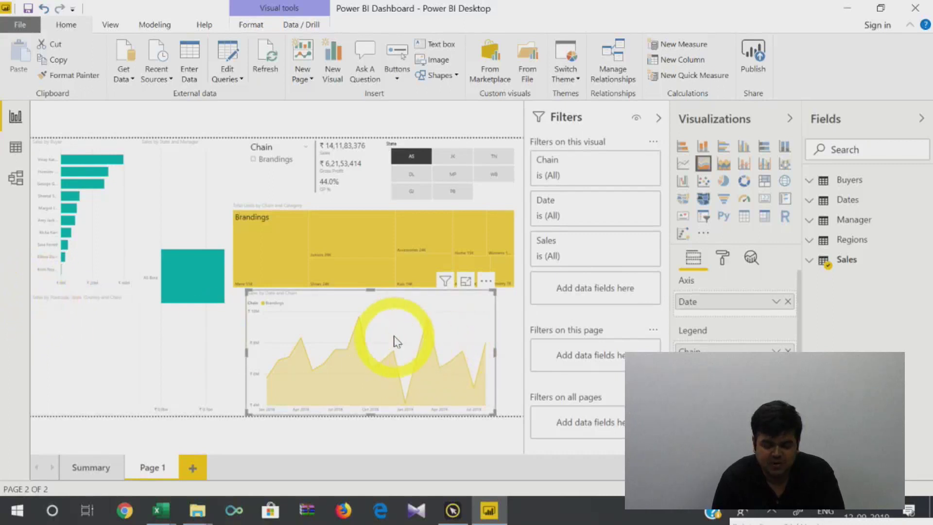
{"action": "left_click", "coordinate": [374, 253]}
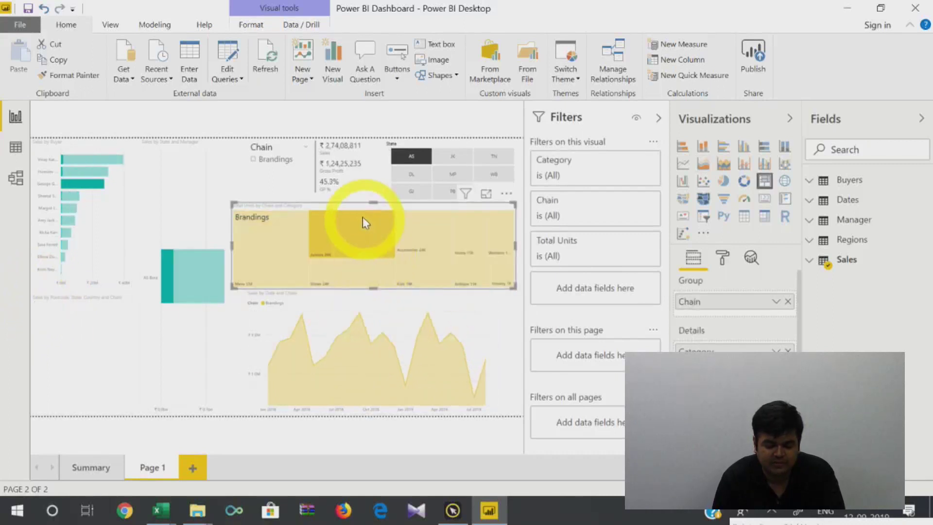
{"action": "left_click", "coordinate": [354, 183]}
{"action": "left_click", "coordinate": [415, 171]}
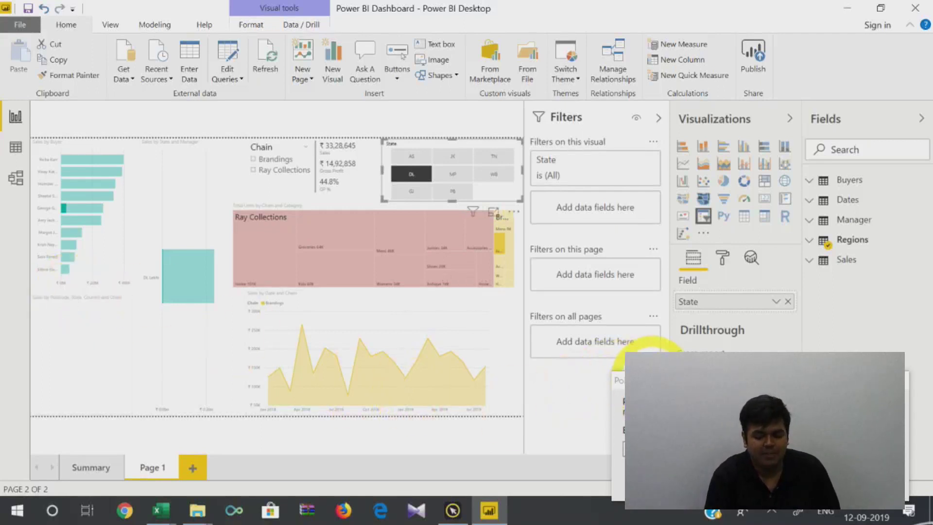
Play the Media2 dashboard recording in the video player, close it, and minimize the Recordings folder window
{"action": "left_click", "coordinate": [908, 511]}
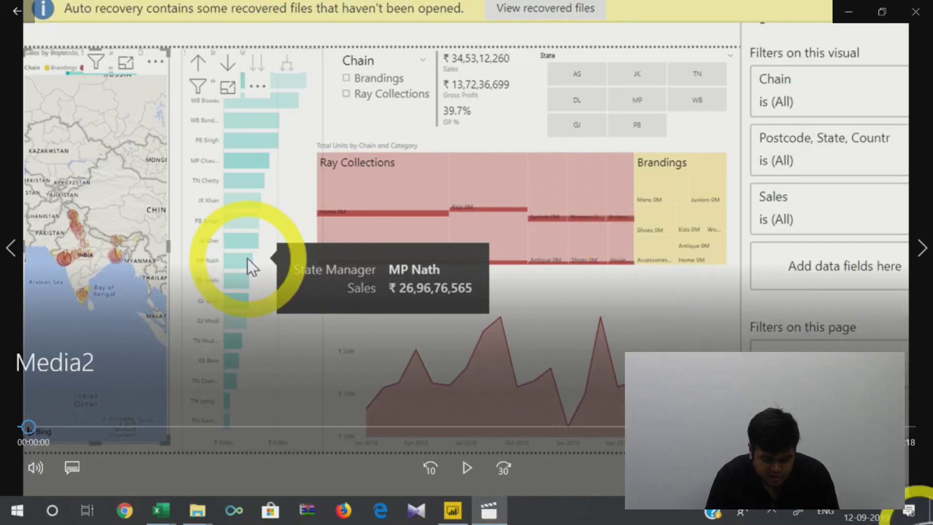
{"action": "key", "text": "space"}
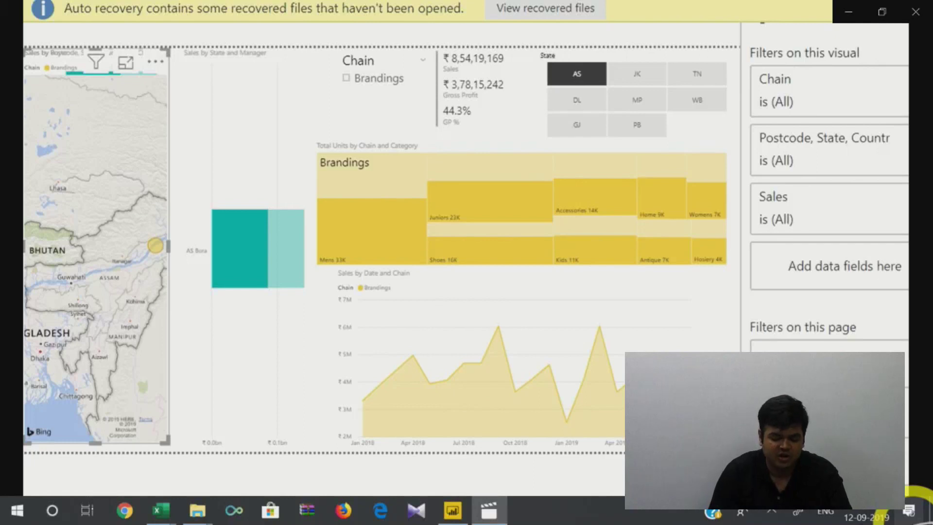
{"action": "key", "text": "space"}
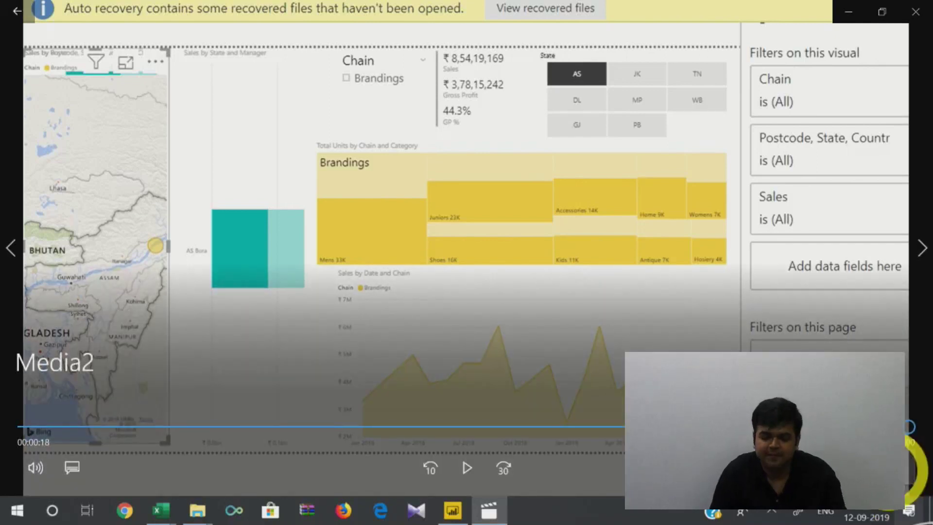
{"action": "left_click", "coordinate": [916, 11]}
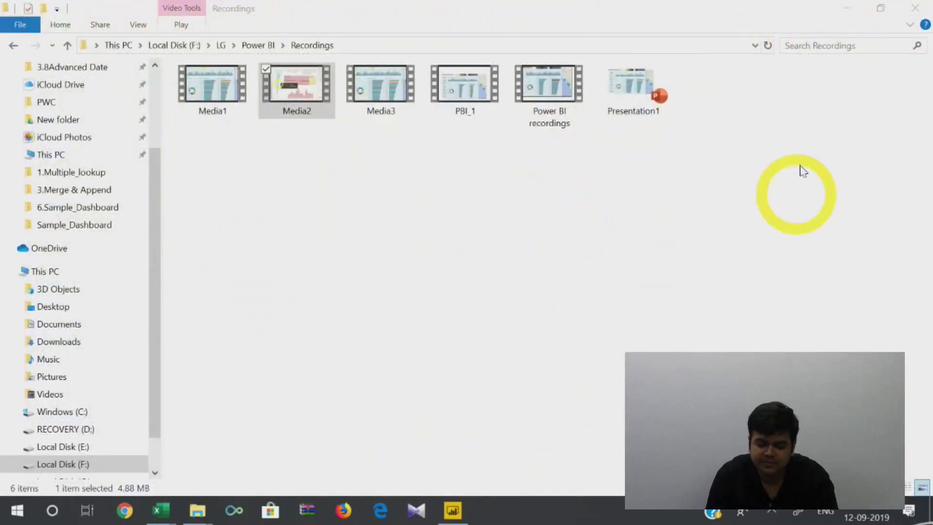
{"action": "left_click", "coordinate": [847, 7]}
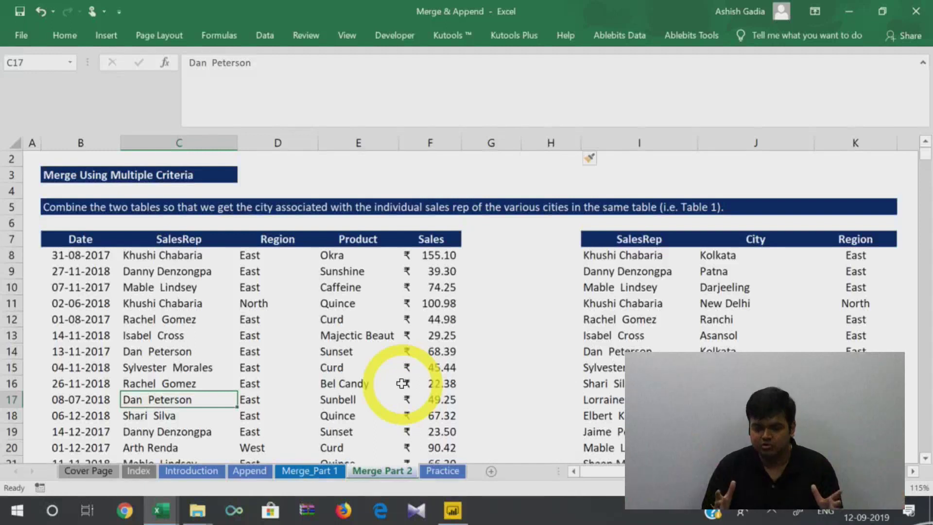
Switch to Power BI Desktop and look through the Get Data sources by category, including File, Database, Power Platform and Azure, closing without connecting
{"action": "left_click", "coordinate": [452, 510]}
{"action": "left_click", "coordinate": [136, 54]}
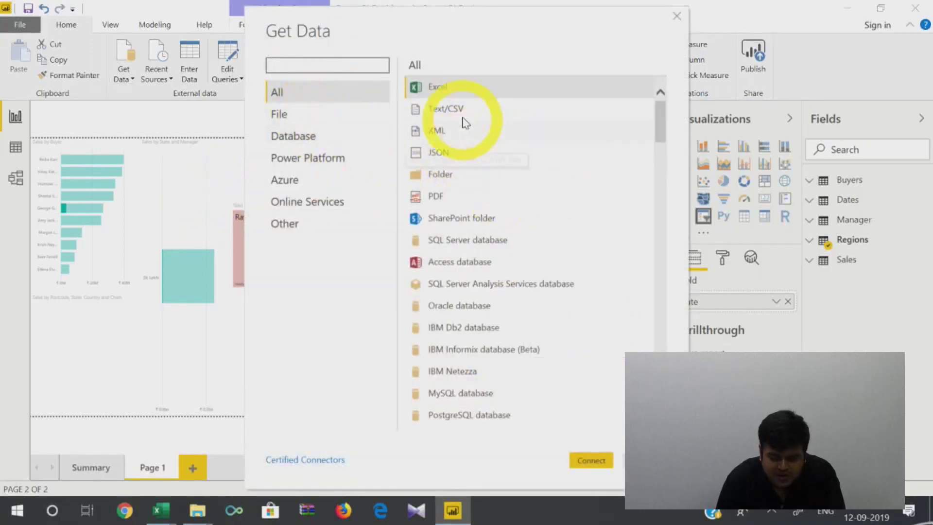
{"action": "left_click", "coordinate": [321, 121]}
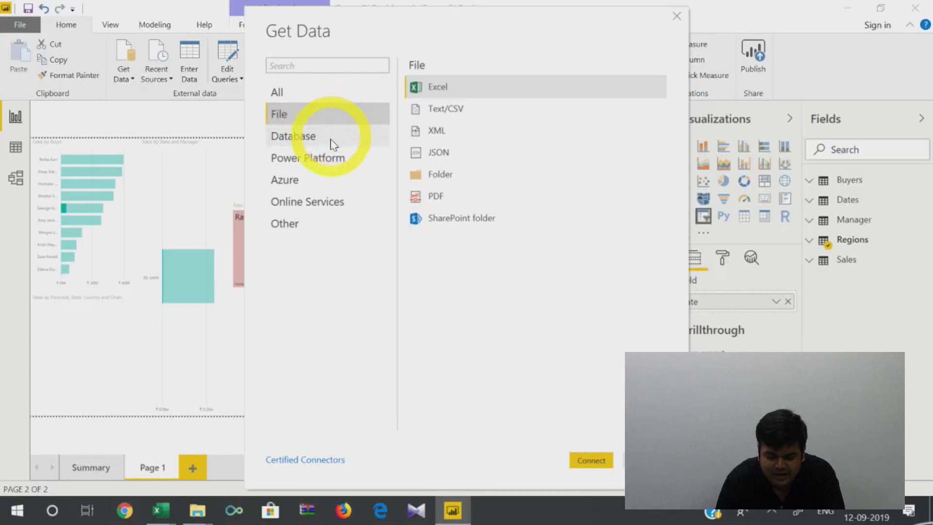
{"action": "left_click", "coordinate": [332, 141]}
{"action": "left_click", "coordinate": [344, 164]}
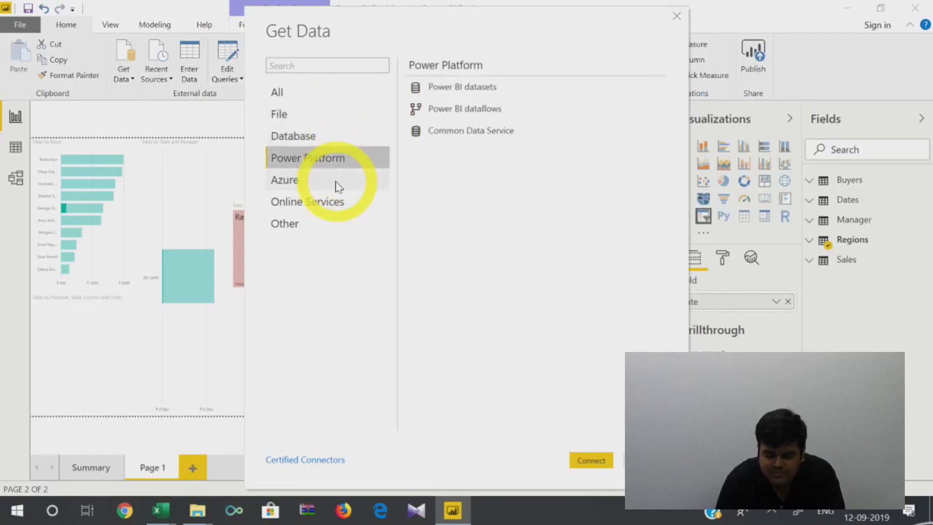
{"action": "left_click", "coordinate": [325, 188]}
{"action": "left_click", "coordinate": [330, 201]}
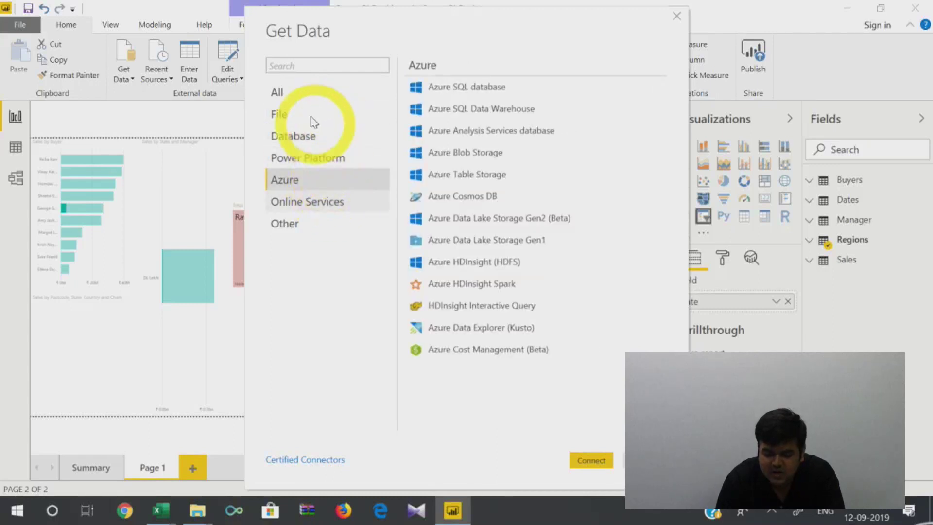
{"action": "left_click", "coordinate": [320, 100]}
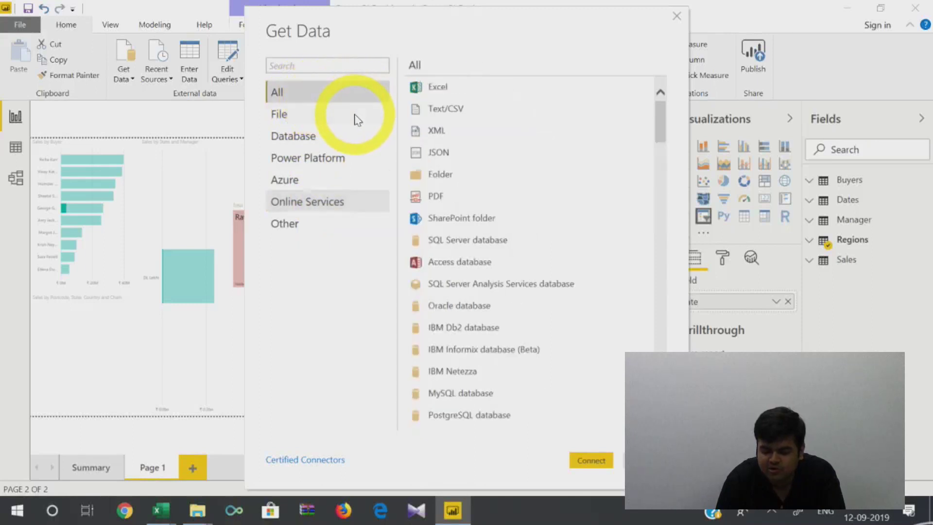
{"action": "left_click_drag", "start_coordinate": [662, 119], "coordinate": [618, 95]}
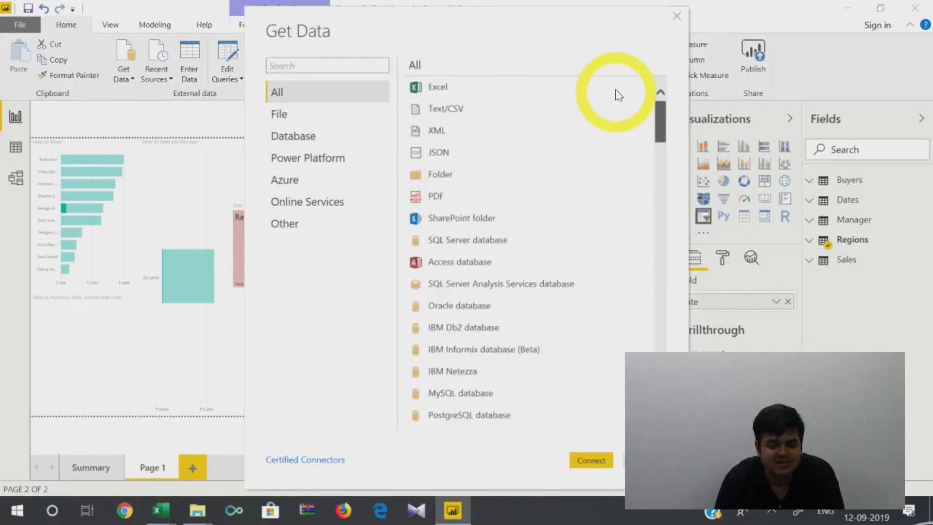
{"action": "left_click", "coordinate": [676, 16]}
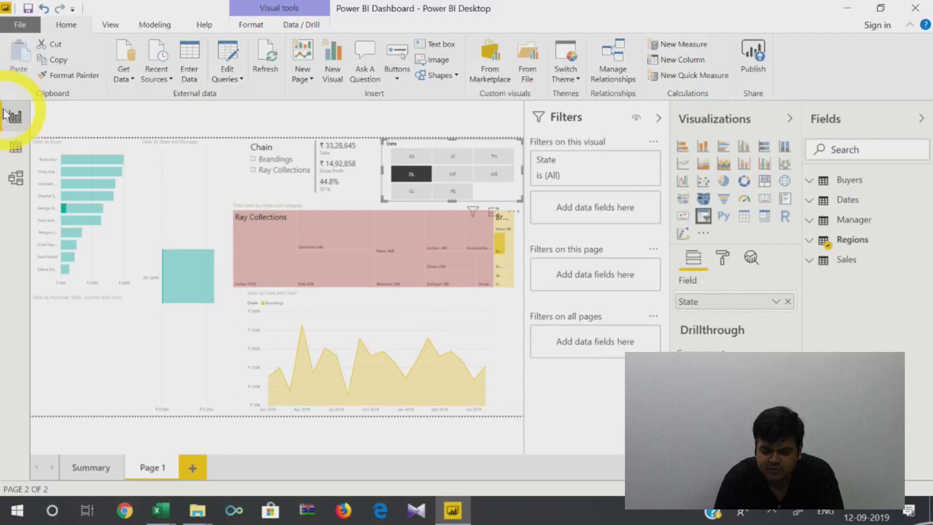
Examine the Buyers table in Data view and the table relationships in Model view, and return to the report
{"action": "left_click", "coordinate": [15, 147]}
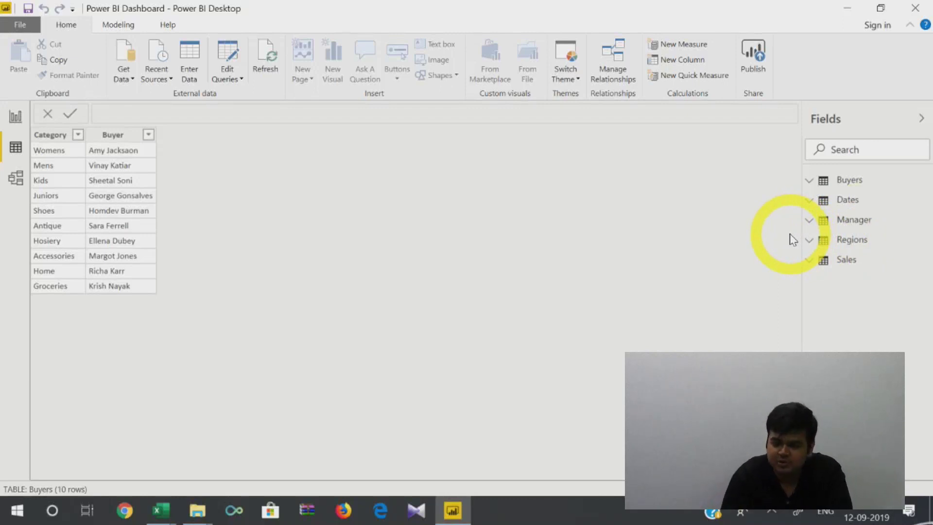
{"action": "left_click", "coordinate": [16, 178]}
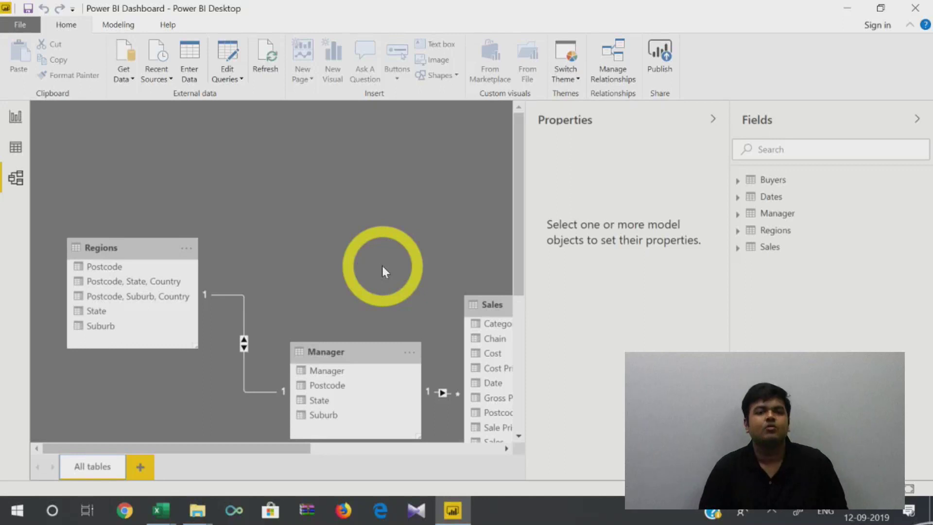
{"action": "left_click", "coordinate": [19, 118]}
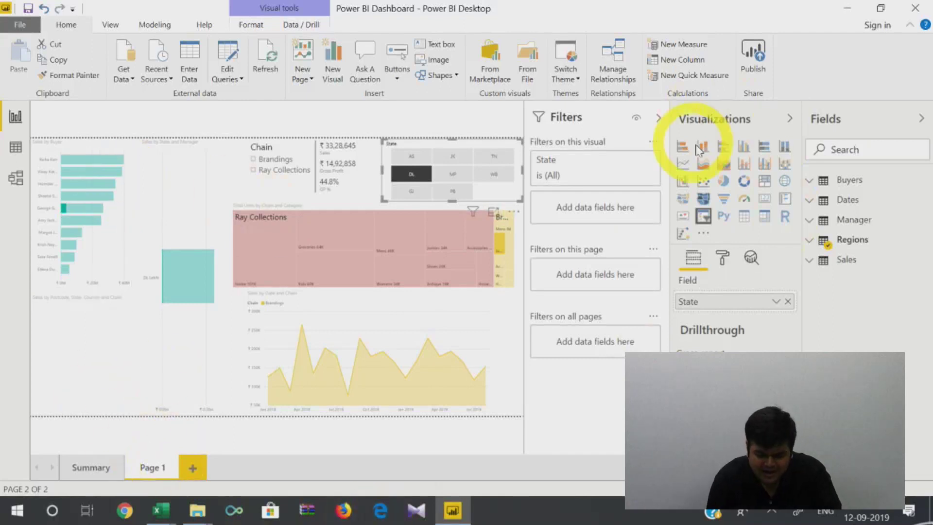
Collapse the Filters, Visualizations and Fields panes, and go through the Data and Model views back to the report
{"action": "left_click", "coordinate": [662, 118]}
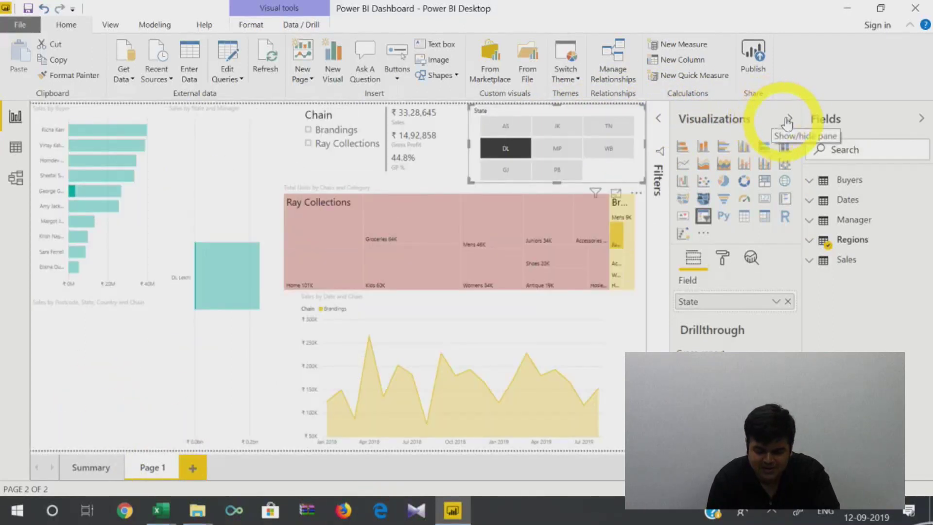
{"action": "left_click", "coordinate": [784, 120]}
{"action": "left_click", "coordinate": [923, 120]}
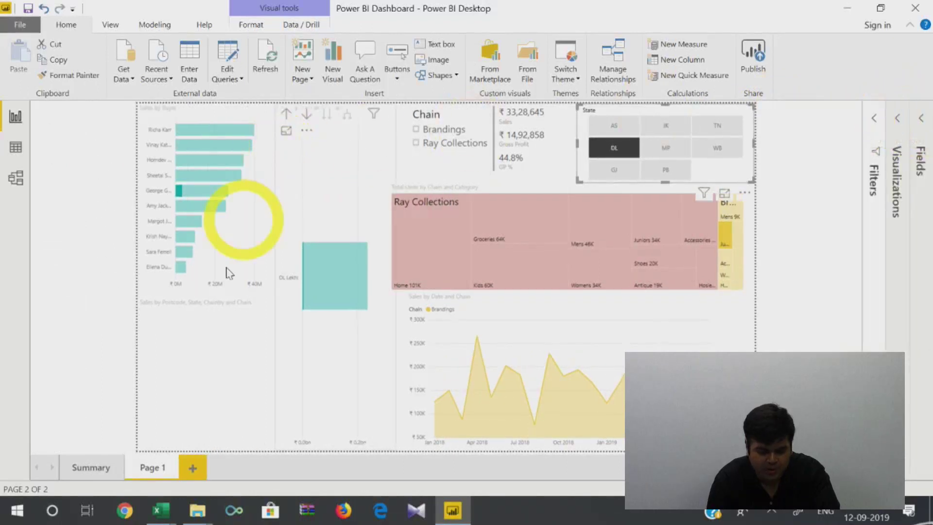
{"action": "left_click", "coordinate": [16, 147]}
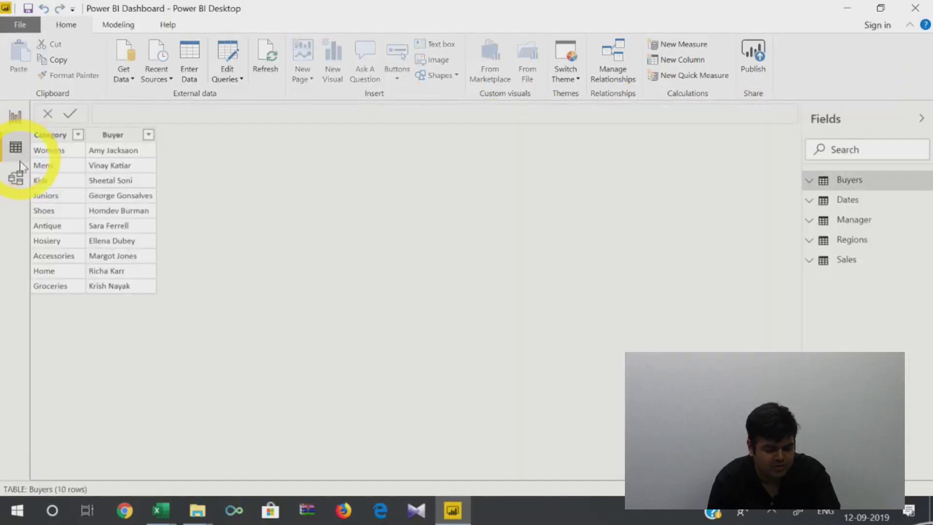
{"action": "left_click", "coordinate": [16, 175]}
{"action": "left_click", "coordinate": [17, 120]}
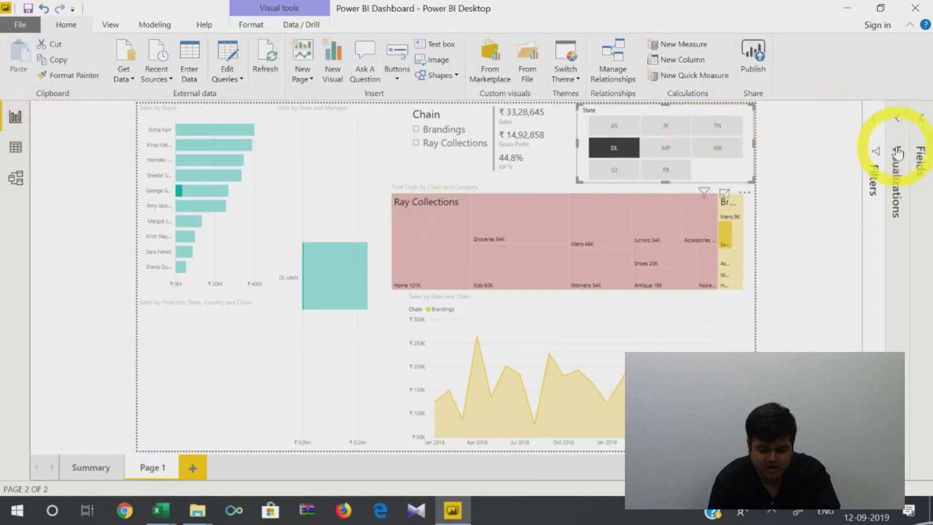
Expand the Filters pane and set the State slicer to WB
{"action": "left_click", "coordinate": [880, 118]}
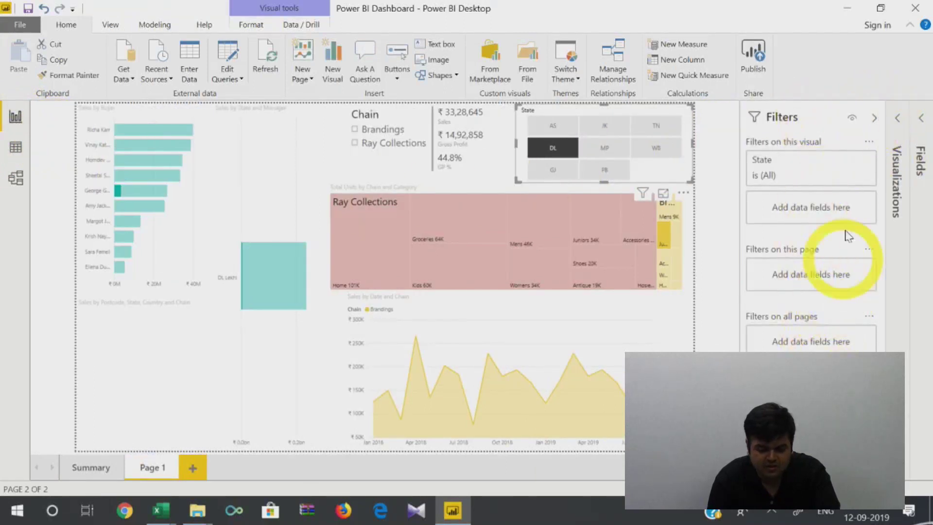
{"action": "left_click", "coordinate": [646, 145]}
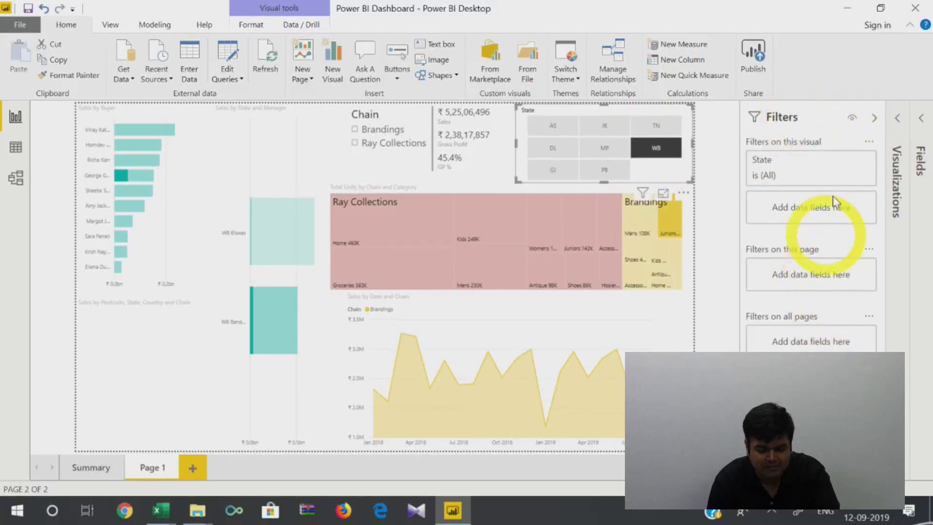
Expand the Visualizations pane, change the State slicer to a Gauge visual, and move it so it overlaps the treemap
{"action": "left_click", "coordinate": [893, 118]}
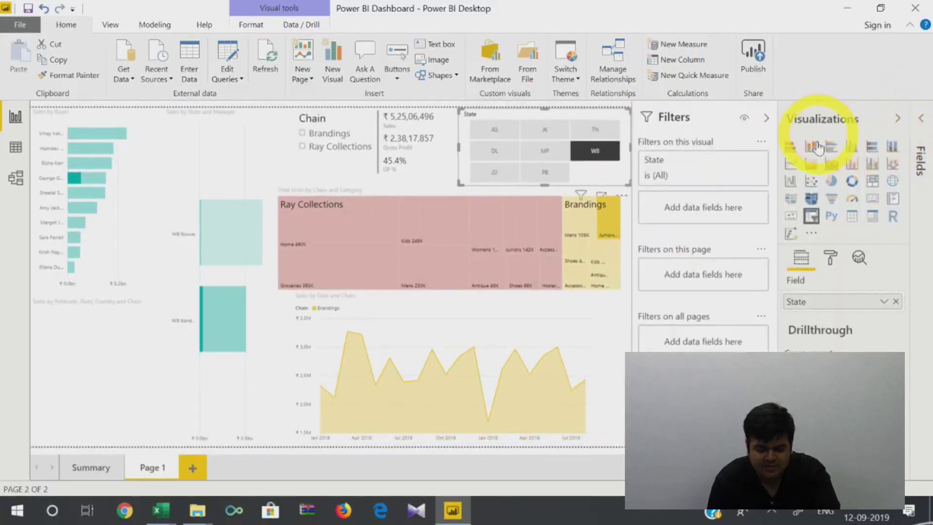
{"action": "left_click", "coordinate": [852, 198]}
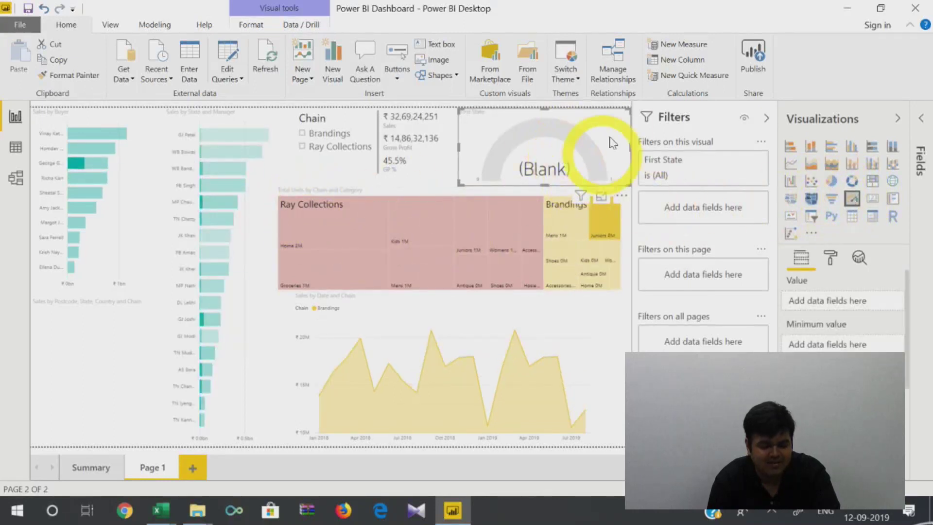
{"action": "left_click_drag", "start_coordinate": [605, 148], "coordinate": [537, 185]}
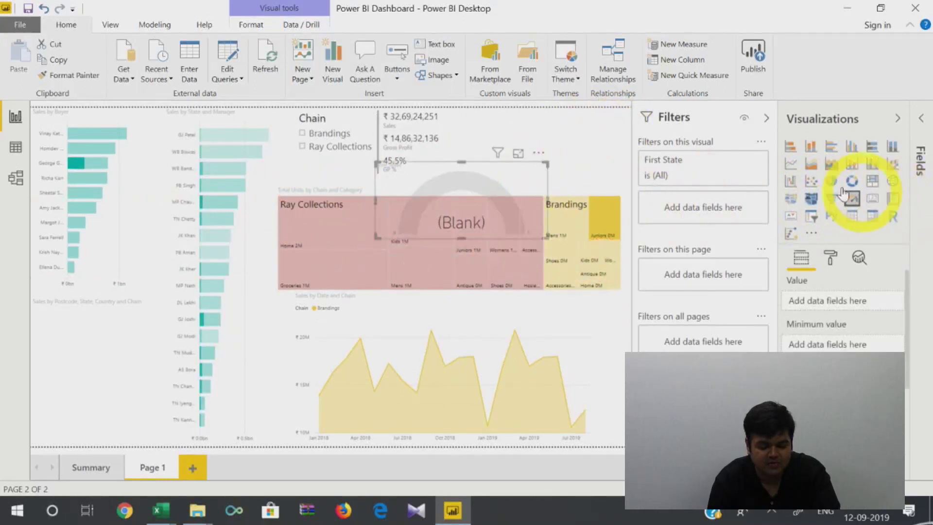
Expand the Fields pane and list the fields of the Manager table
{"action": "left_click", "coordinate": [921, 134]}
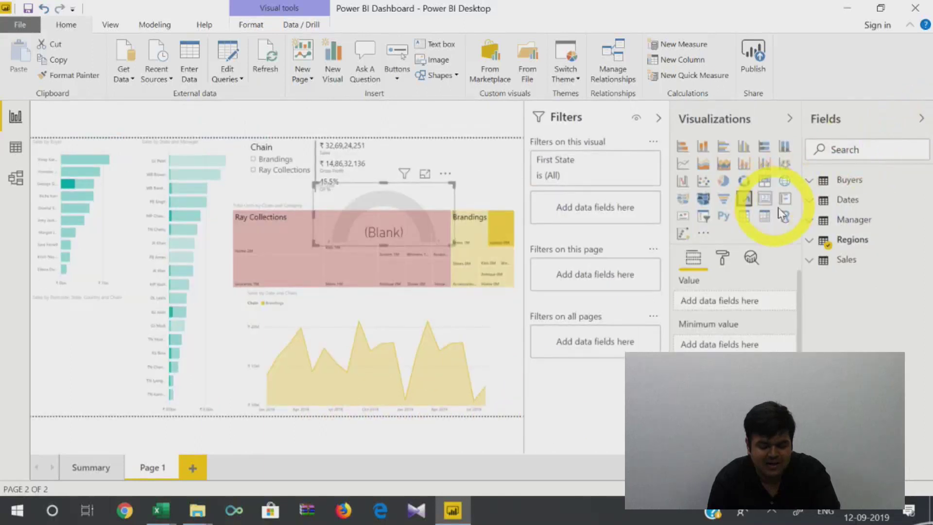
{"action": "left_click", "coordinate": [809, 181]}
{"action": "left_click", "coordinate": [809, 180]}
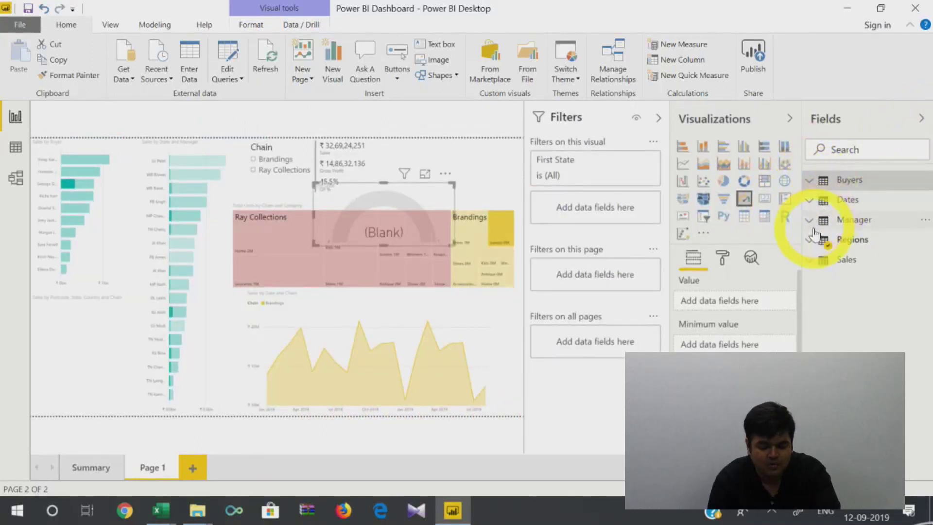
{"action": "left_click", "coordinate": [809, 220]}
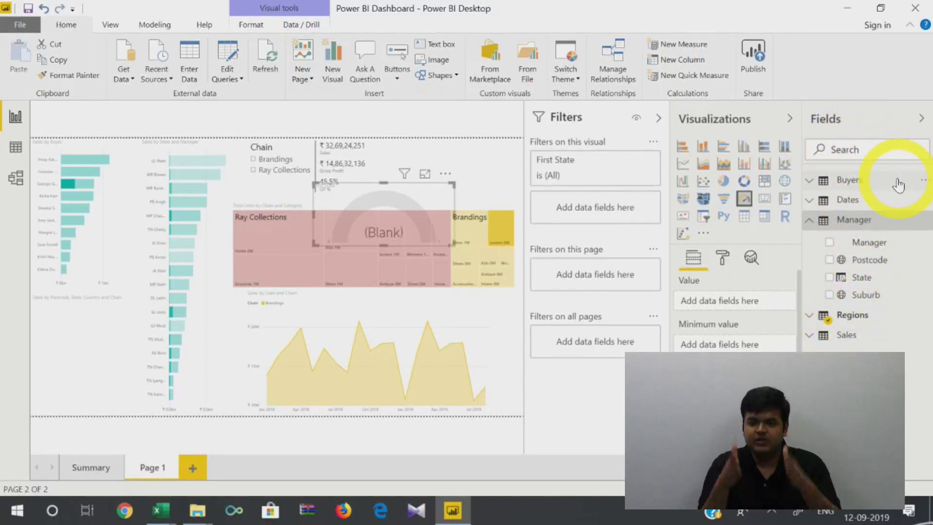
{"action": "mouse_move", "coordinate": [897, 185]}
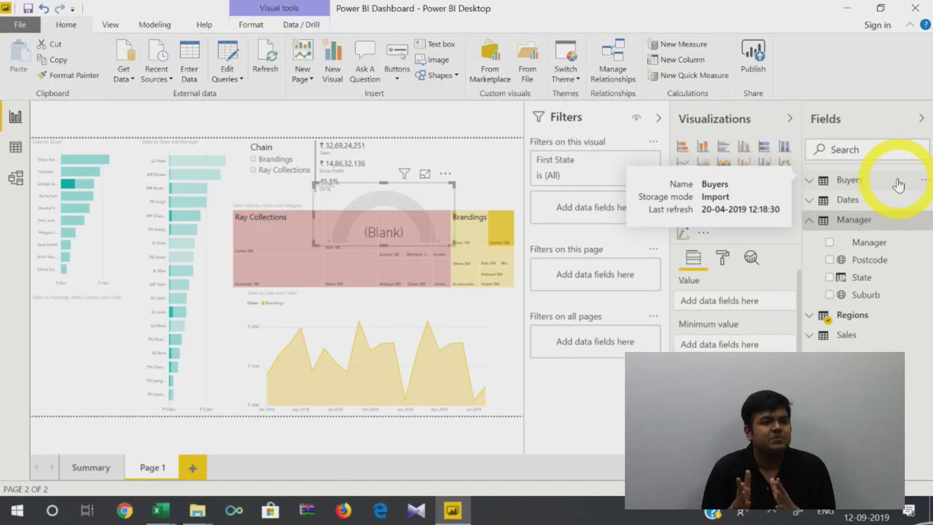